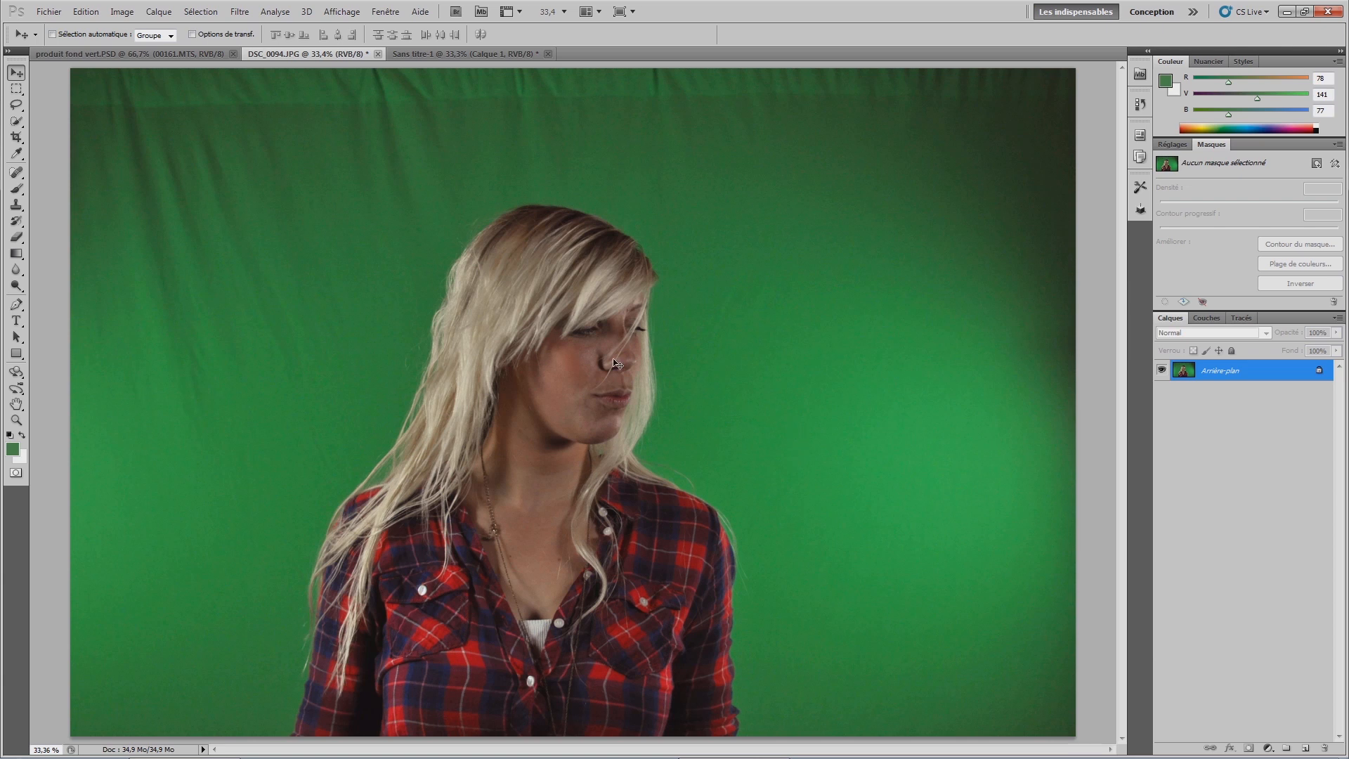
# Step: Duplicate the Arrière-plan photo layer and leave no layer selected
pyautogui.moveTo(1214, 376); pyautogui.dragTo(1306, 751)
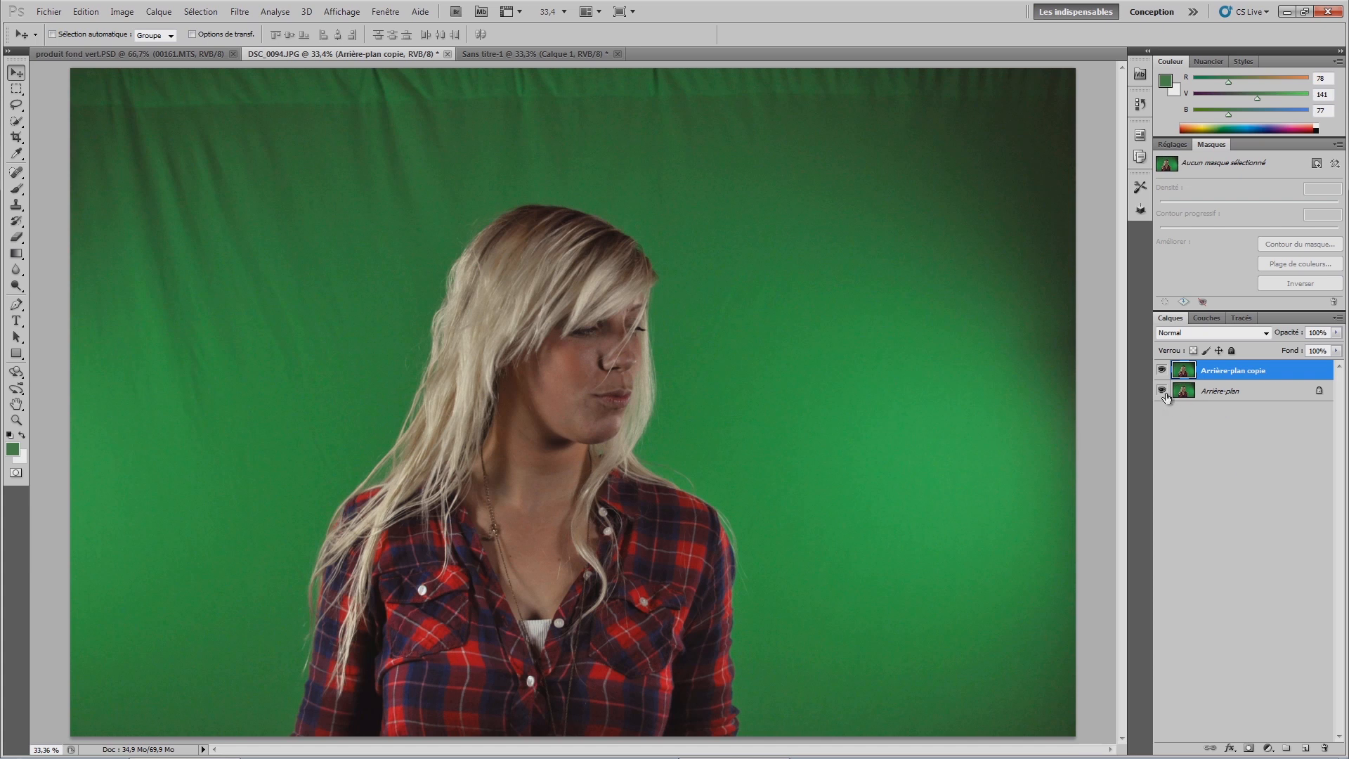
pyautogui.click(1224, 432)
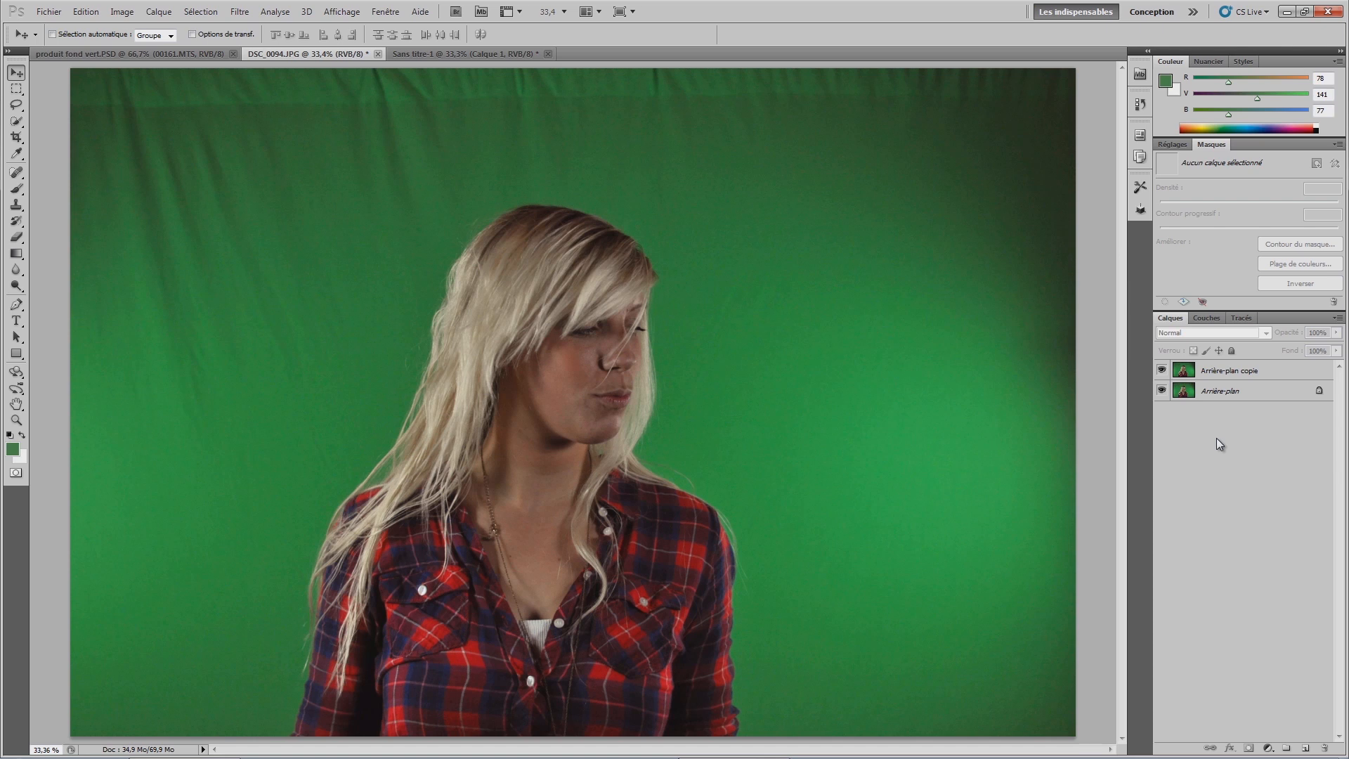
# Step: Add a pinkish-red solid colour fill layer and place it between the original photo layer and its copy
pyautogui.click(1268, 747)
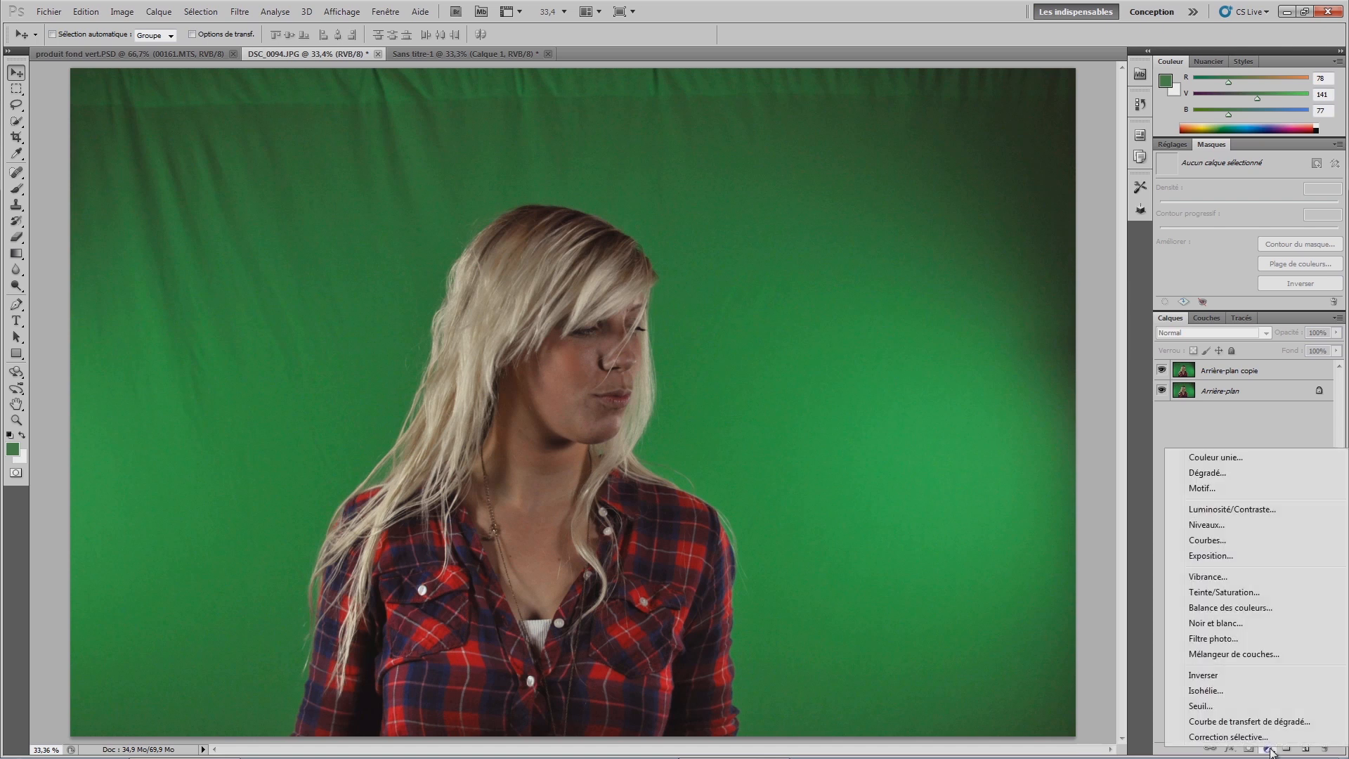
pyautogui.click(1200, 458)
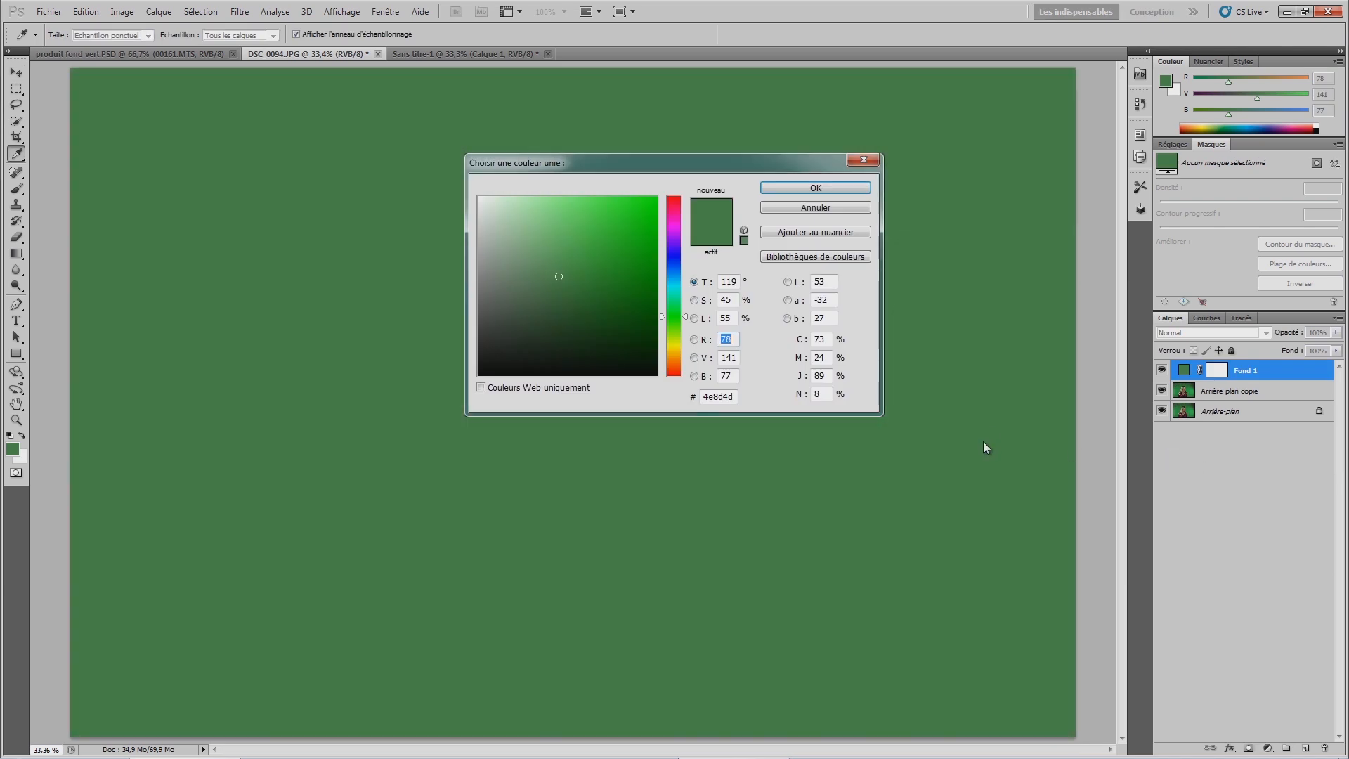
pyautogui.moveTo(666, 261); pyautogui.dragTo(670, 185)
pyautogui.click(809, 186)
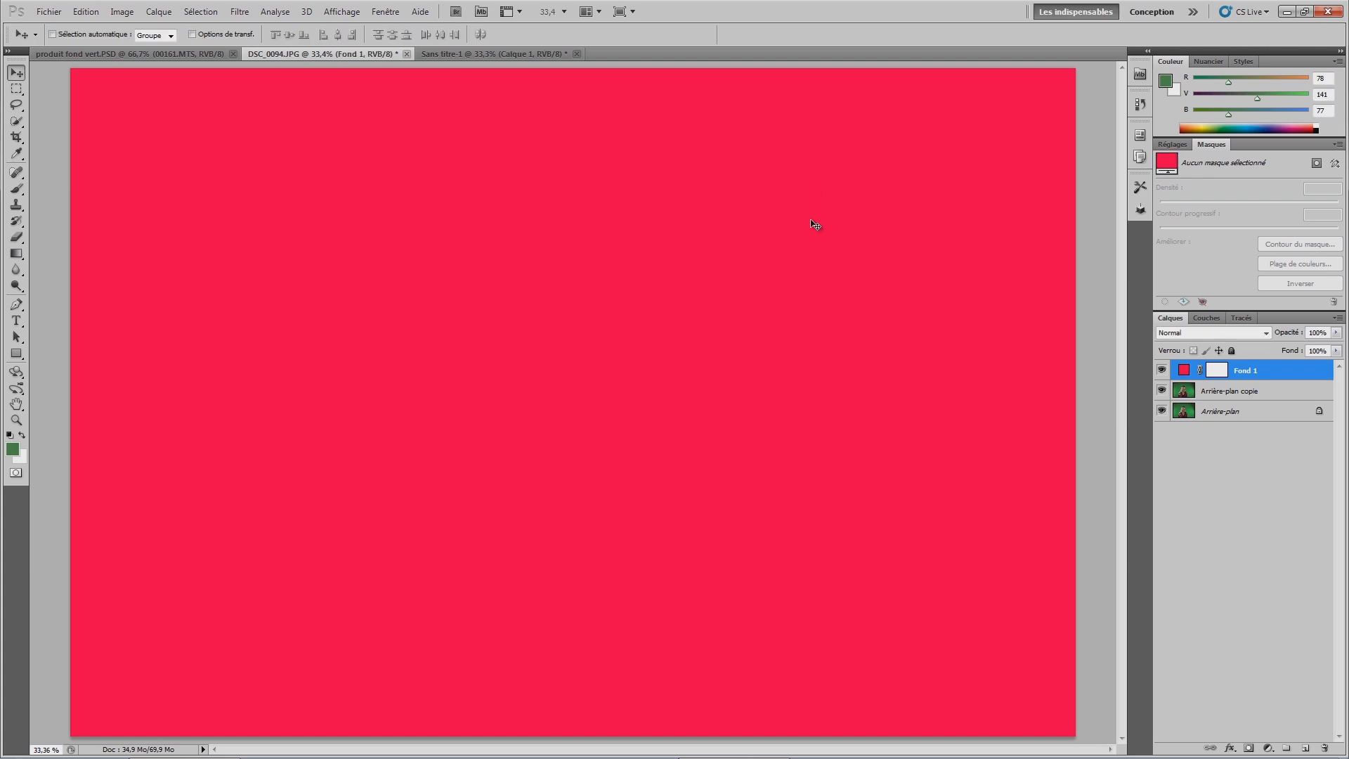
pyautogui.moveTo(1238, 371); pyautogui.dragTo(1236, 404)
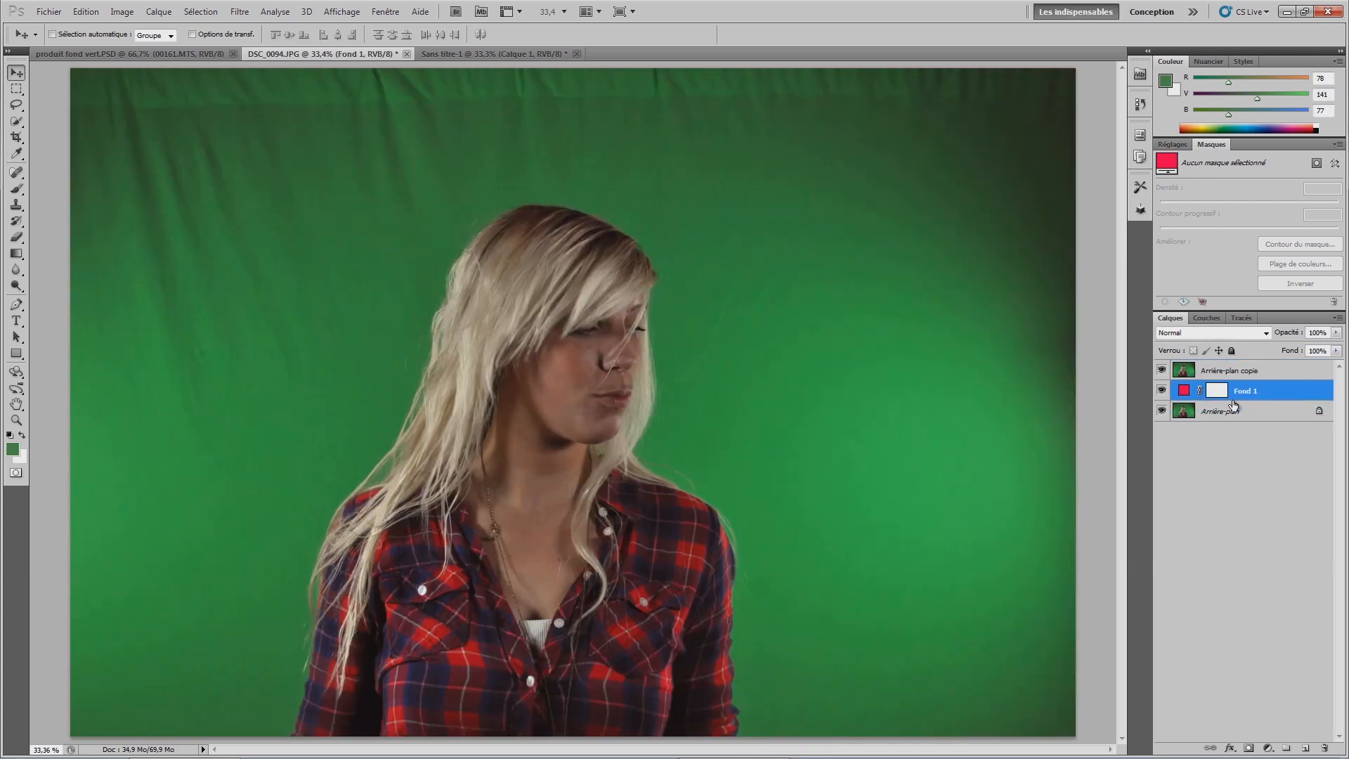
# Step: Add a layer mask to the Arrière-plan copie layer
pyautogui.click(1223, 375)
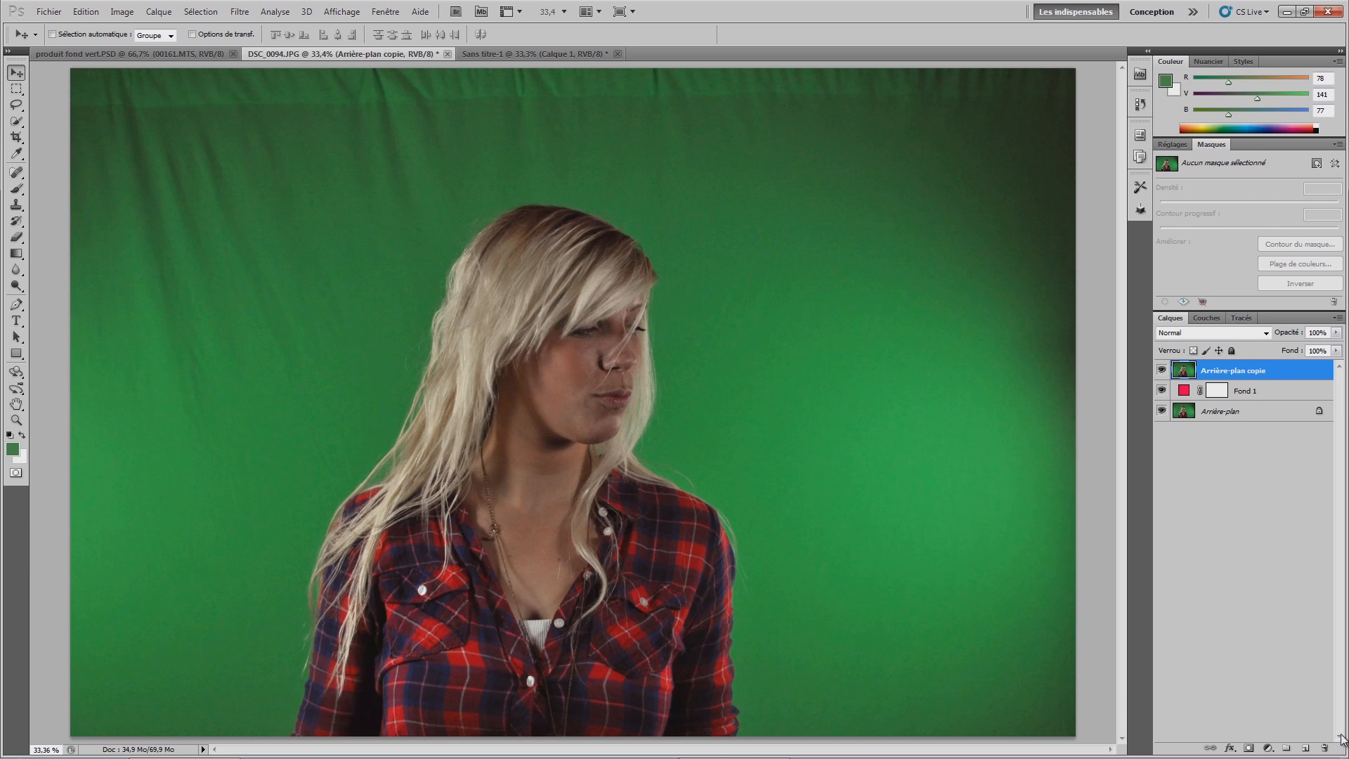
pyautogui.click(1245, 749)
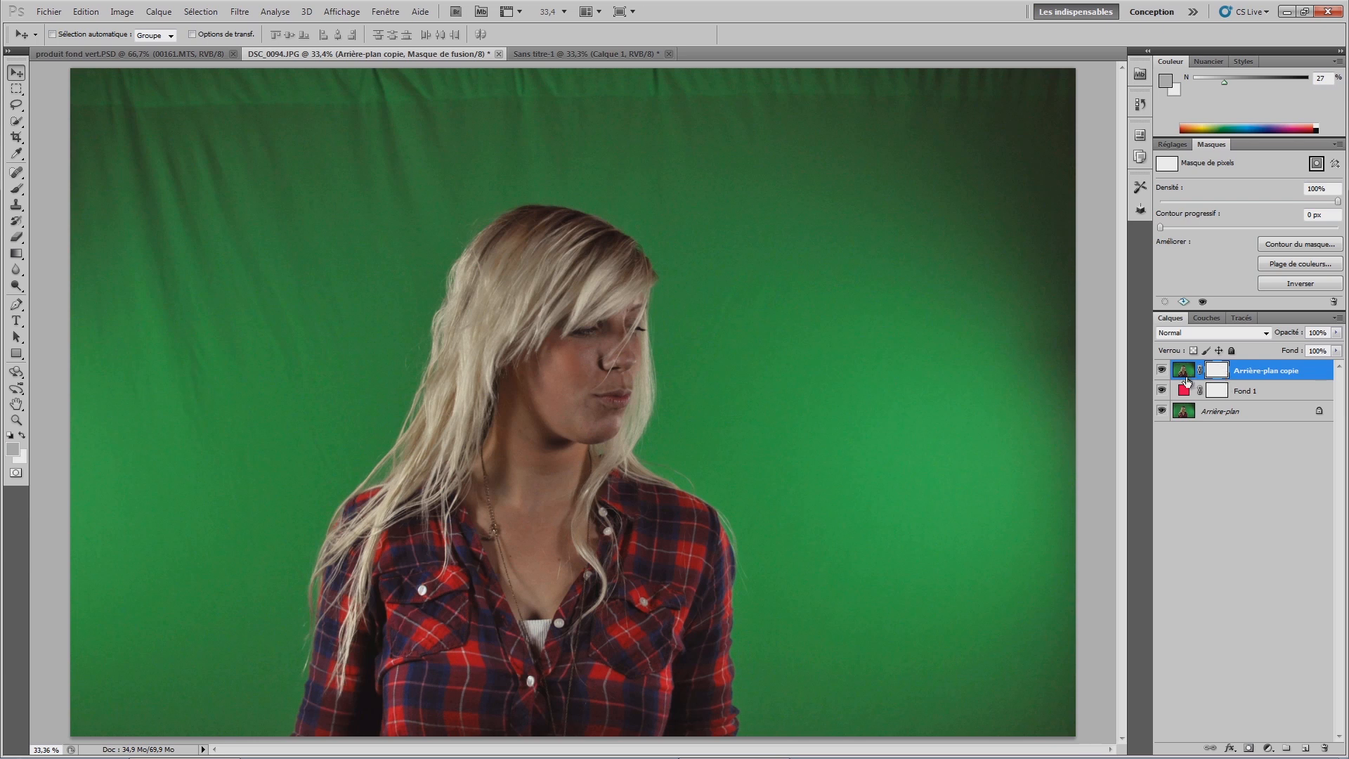
# Step: On the image of the Arrière-plan copie layer, draw a loose Lasso selection around the woman, down to the photo's lower edge
pyautogui.click(1186, 372)
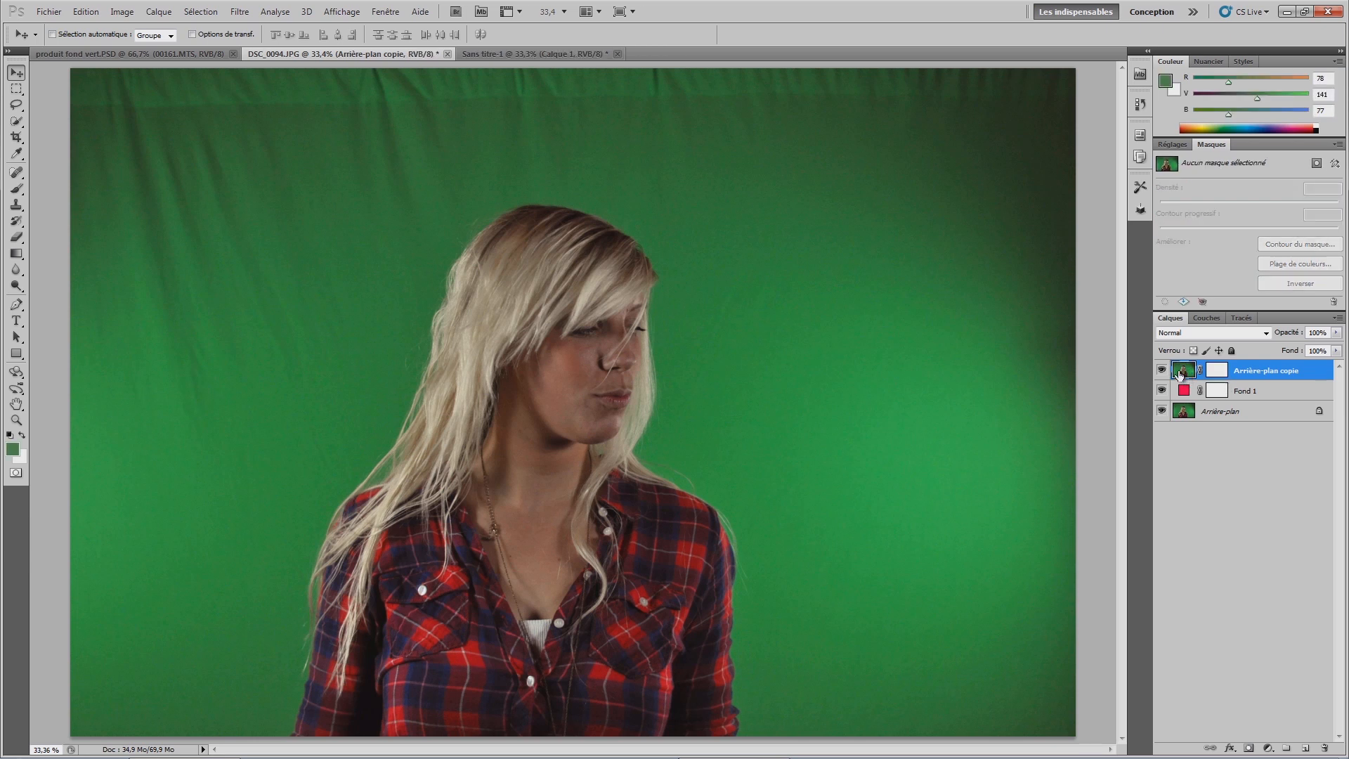
pyautogui.click(12, 111)
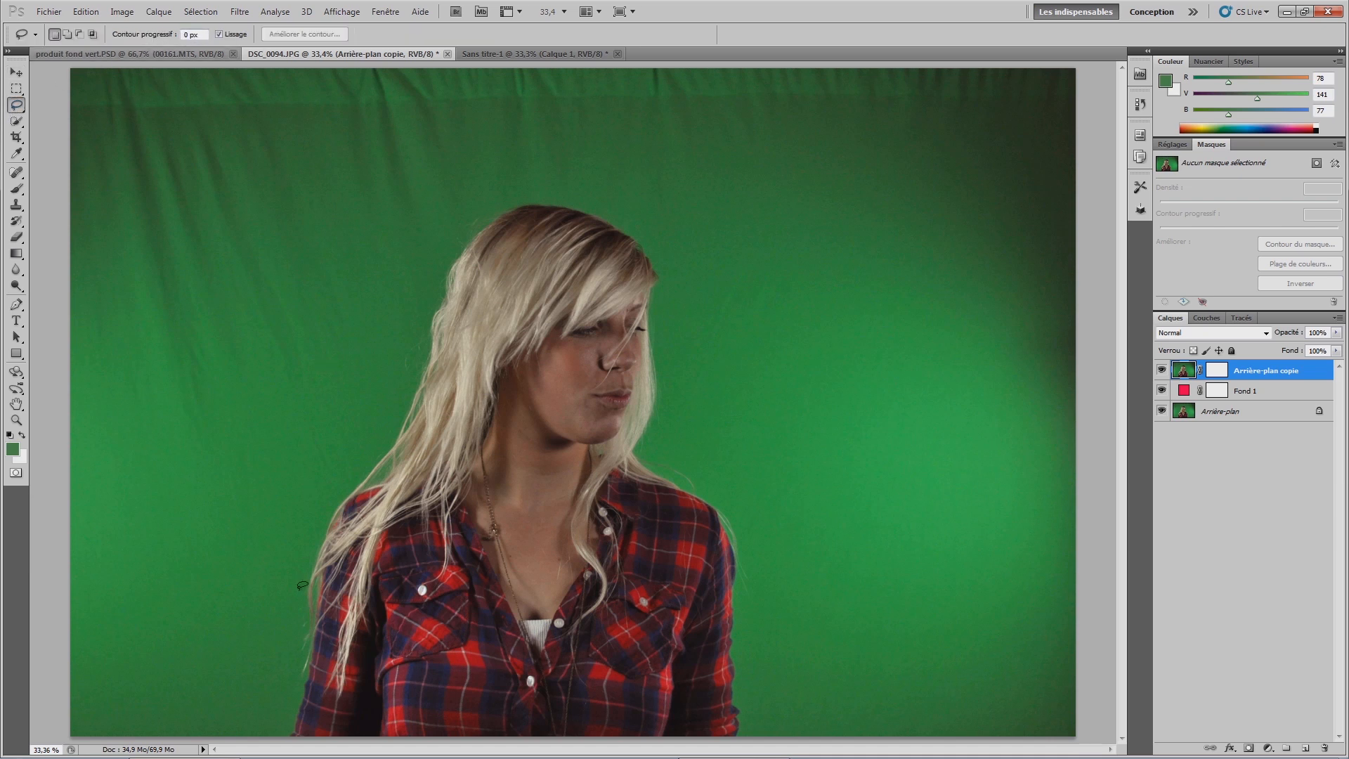
pyautogui.moveTo(273, 752); pyautogui.dragTo(274, 711)
pyautogui.moveTo(281, 644); pyautogui.dragTo(304, 515)
pyautogui.moveTo(363, 436)
pyautogui.mouseDown()
pyautogui.moveTo(427, 207)
pyautogui.moveTo(486, 182)
pyautogui.moveTo(589, 179)
pyautogui.moveTo(679, 233)
pyautogui.mouseUp()
pyautogui.moveTo(742, 475)
pyautogui.mouseDown()
pyautogui.moveTo(771, 544)
pyautogui.moveTo(780, 748)
pyautogui.mouseUp()
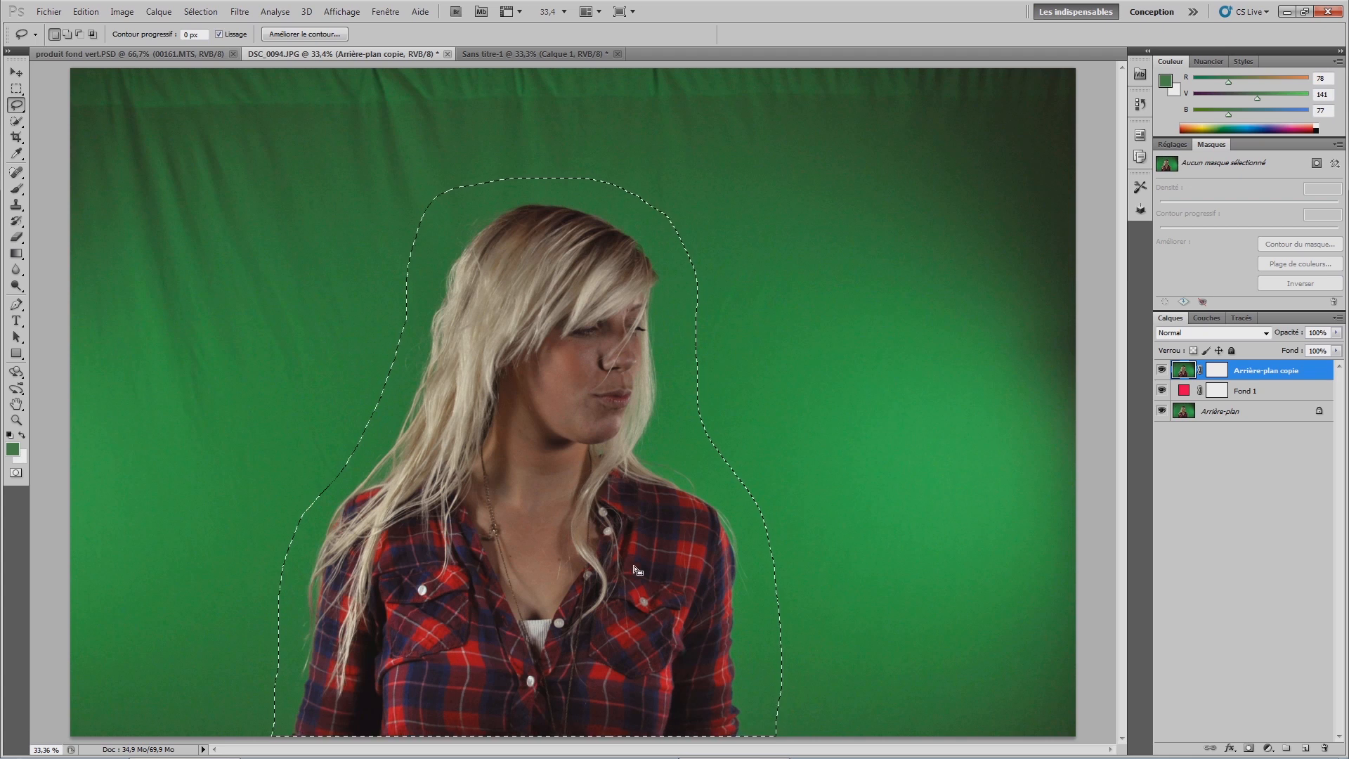
# Step: Invert the selection, delete the green backdrop outside the woman's outline, and deselect
pyautogui.rightClick(511, 379)
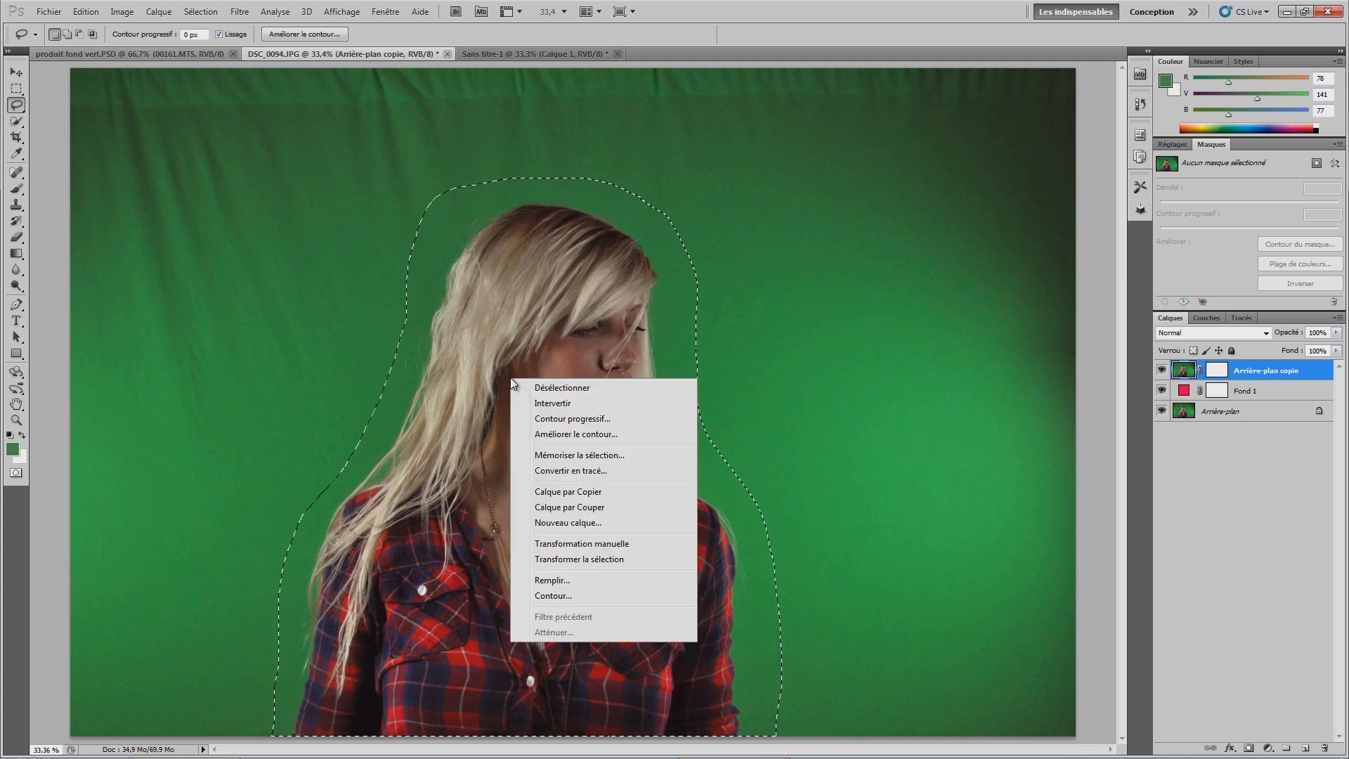
pyautogui.click(548, 402)
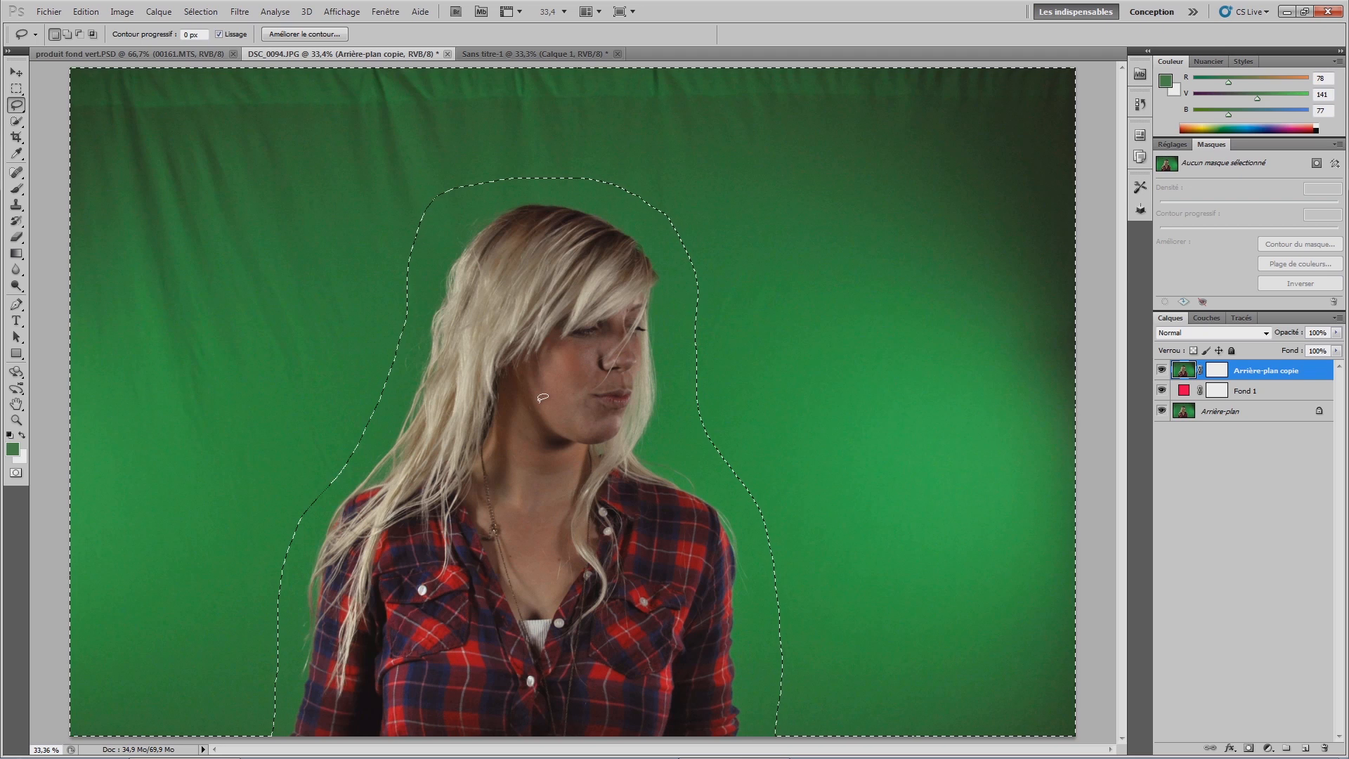
pyautogui.press('Delete')
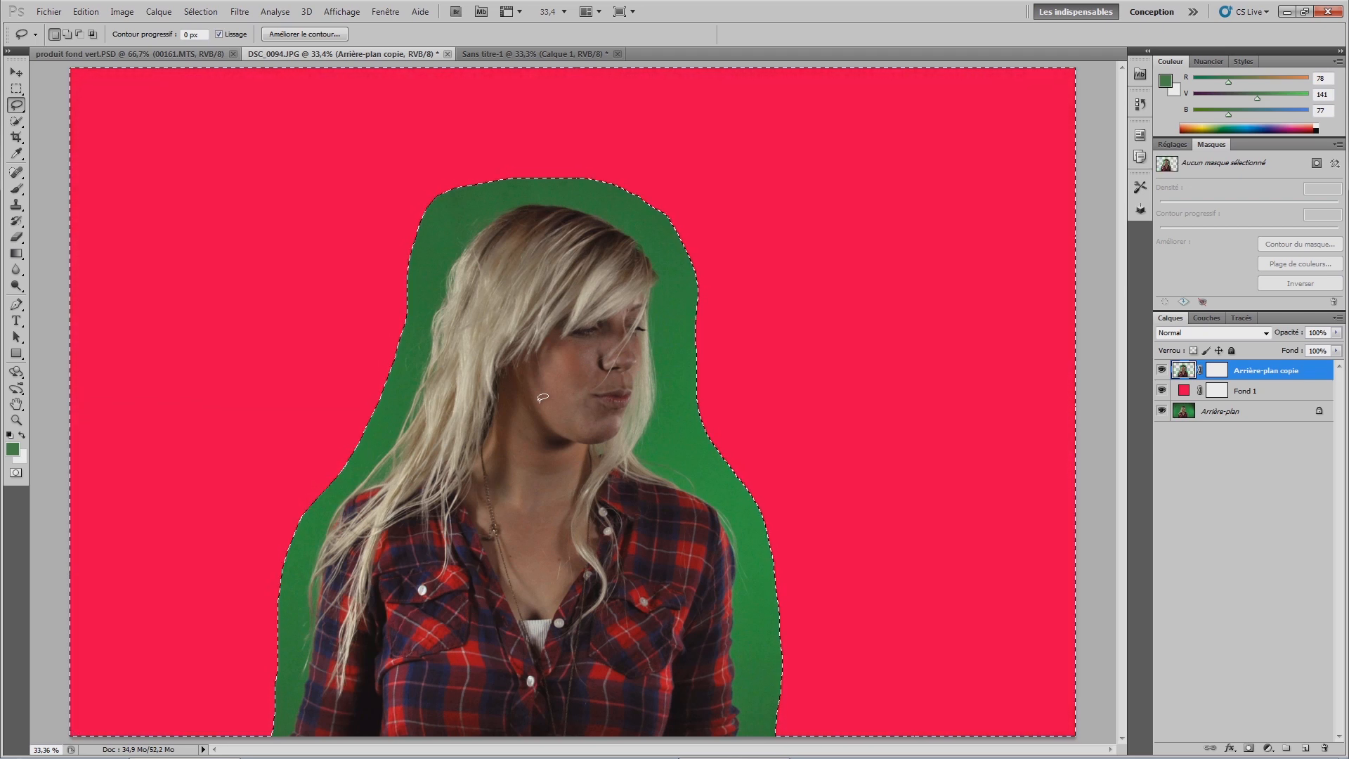
pyautogui.hotkey('ctrl', 'd')
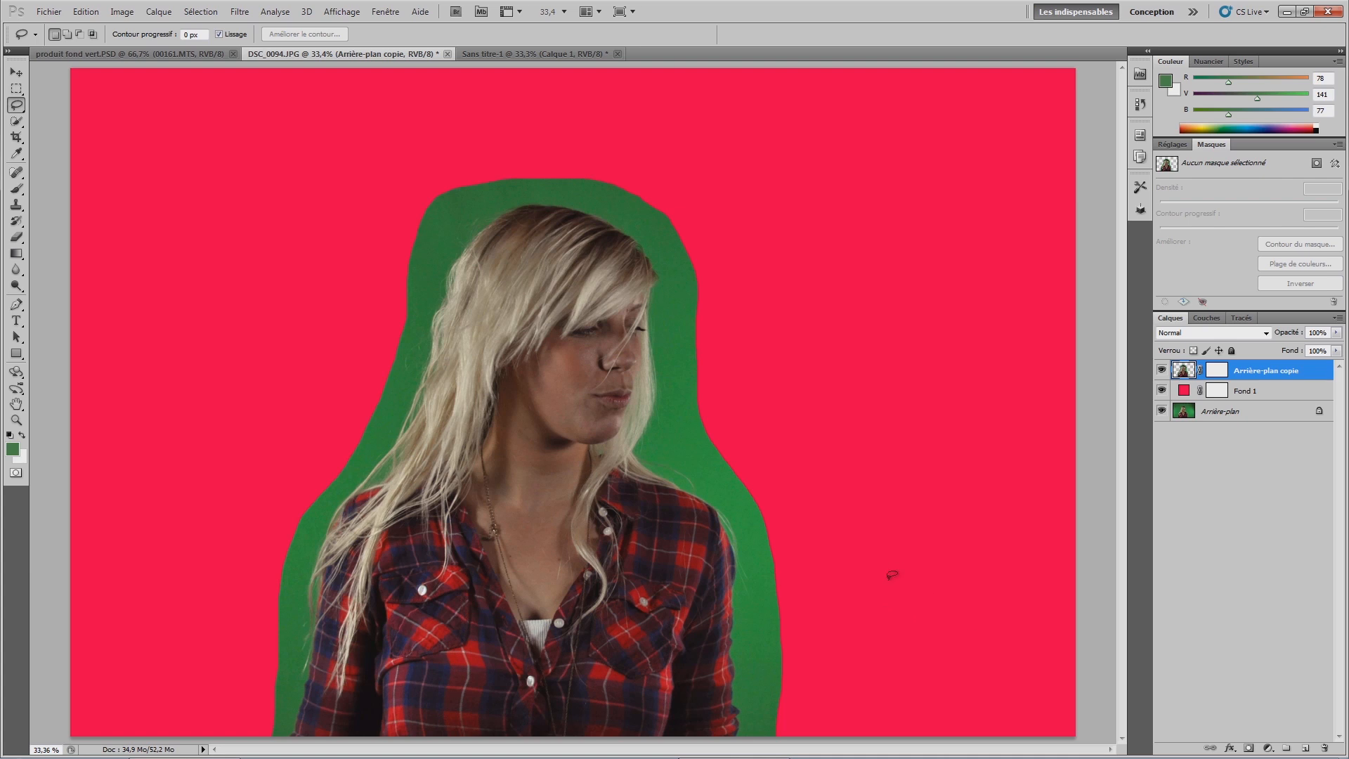
# Step: Start an inverted Color Range on the Arrière-plan copie mask and sample the green backdrop beside the woman's face
pyautogui.click(1218, 371)
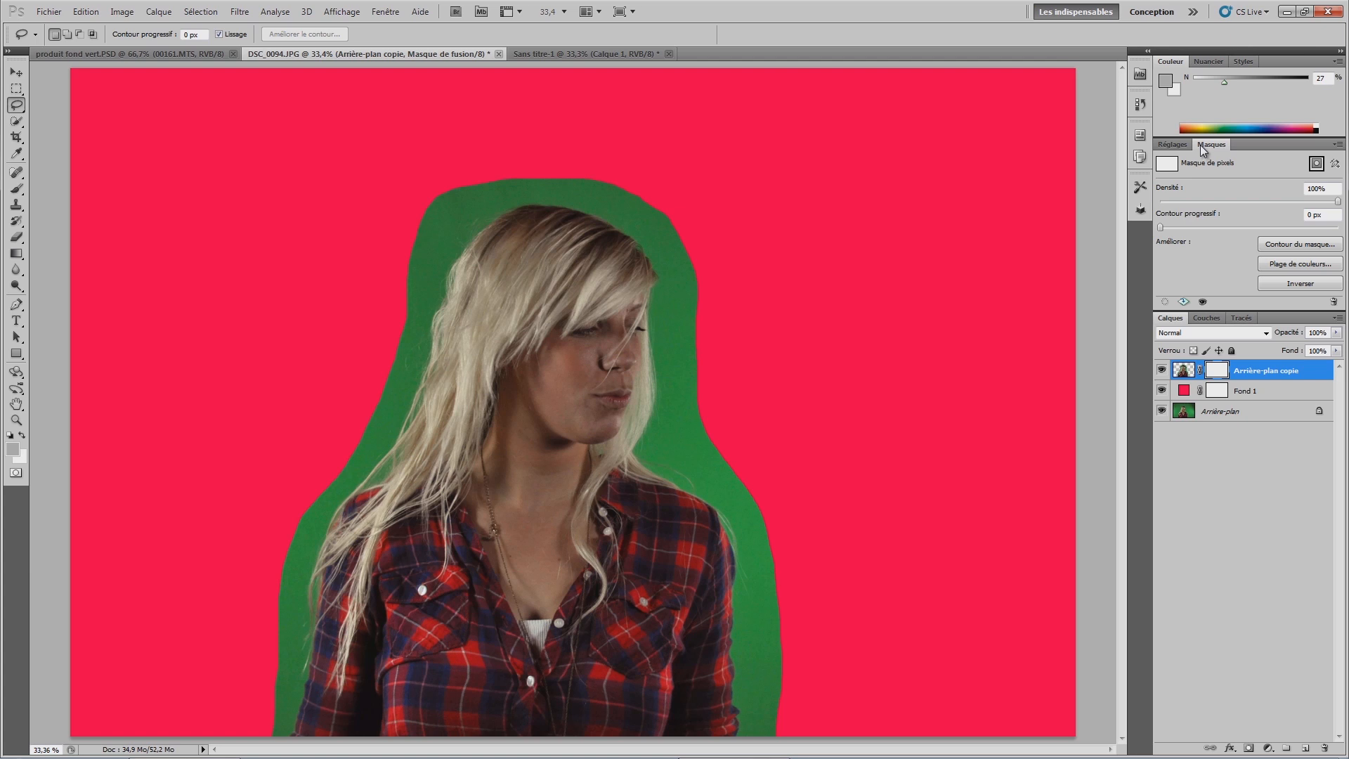
pyautogui.click(1290, 263)
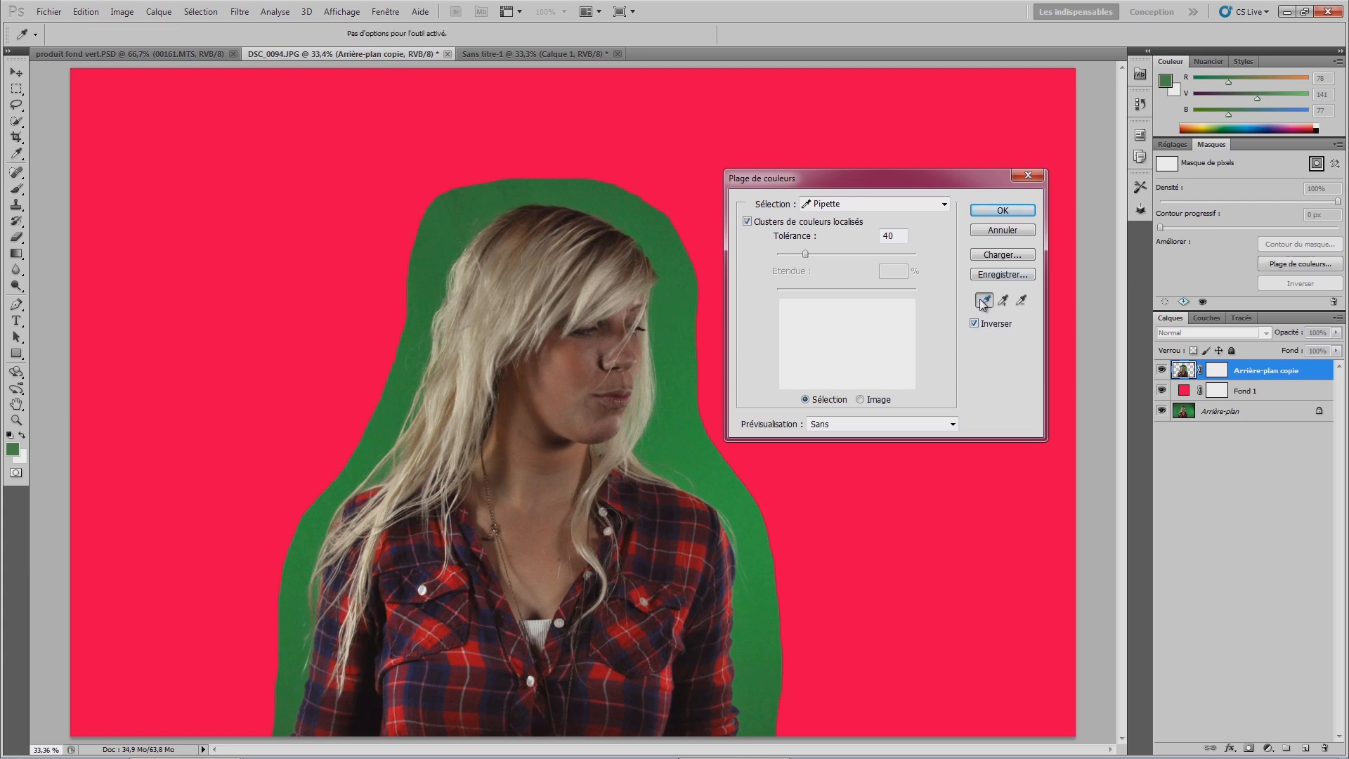
pyautogui.click(680, 302)
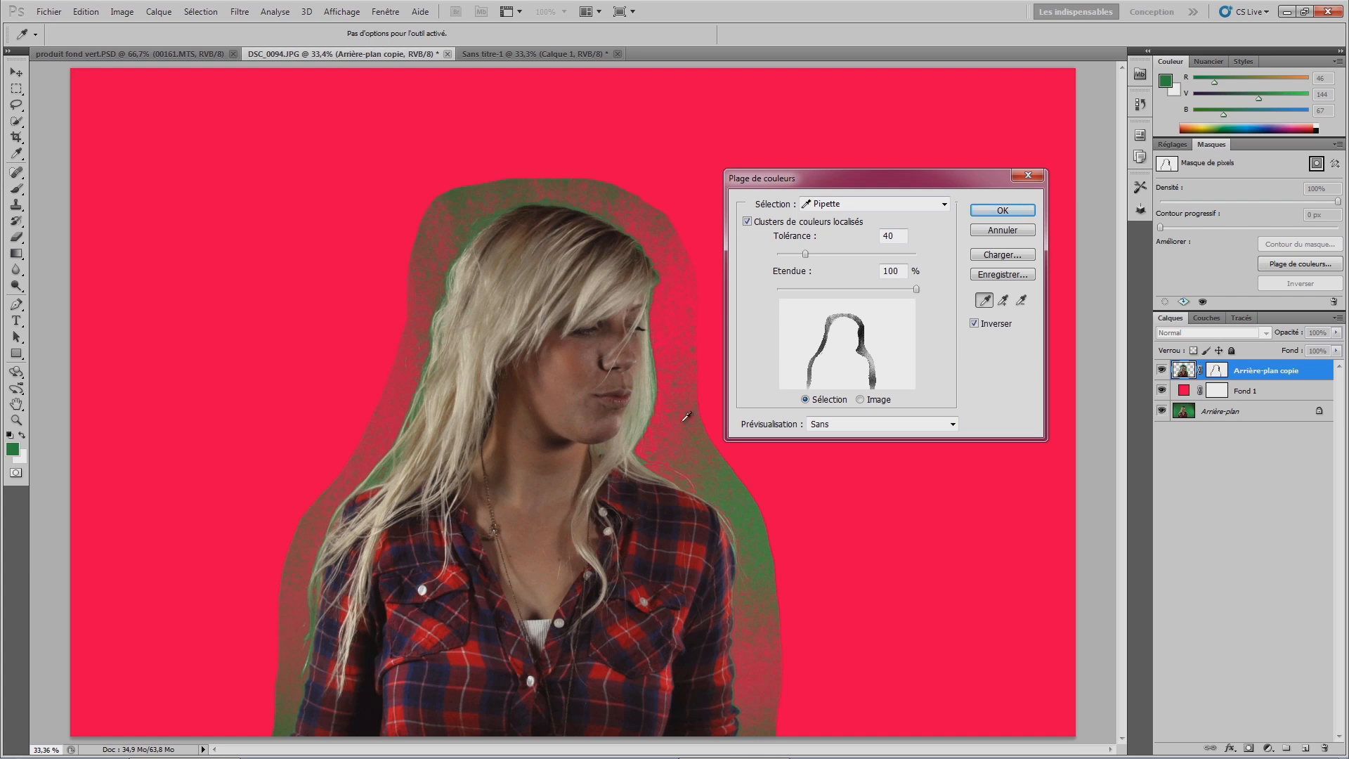
# Step: Add more greens to the mask's Color Range by sampling the backdrop around the woman's head and beside her shoulder
pyautogui.click(1003, 301)
pyautogui.click(641, 217)
pyautogui.moveTo(521, 193)
pyautogui.mouseDown()
pyautogui.moveTo(413, 309)
pyautogui.moveTo(425, 329)
pyautogui.moveTo(415, 371)
pyautogui.moveTo(354, 469)
pyautogui.moveTo(379, 484)
pyautogui.moveTo(291, 595)
pyautogui.moveTo(279, 753)
pyautogui.mouseUp()
pyautogui.hotkey('ctrl', 'z')
pyautogui.click(758, 527)
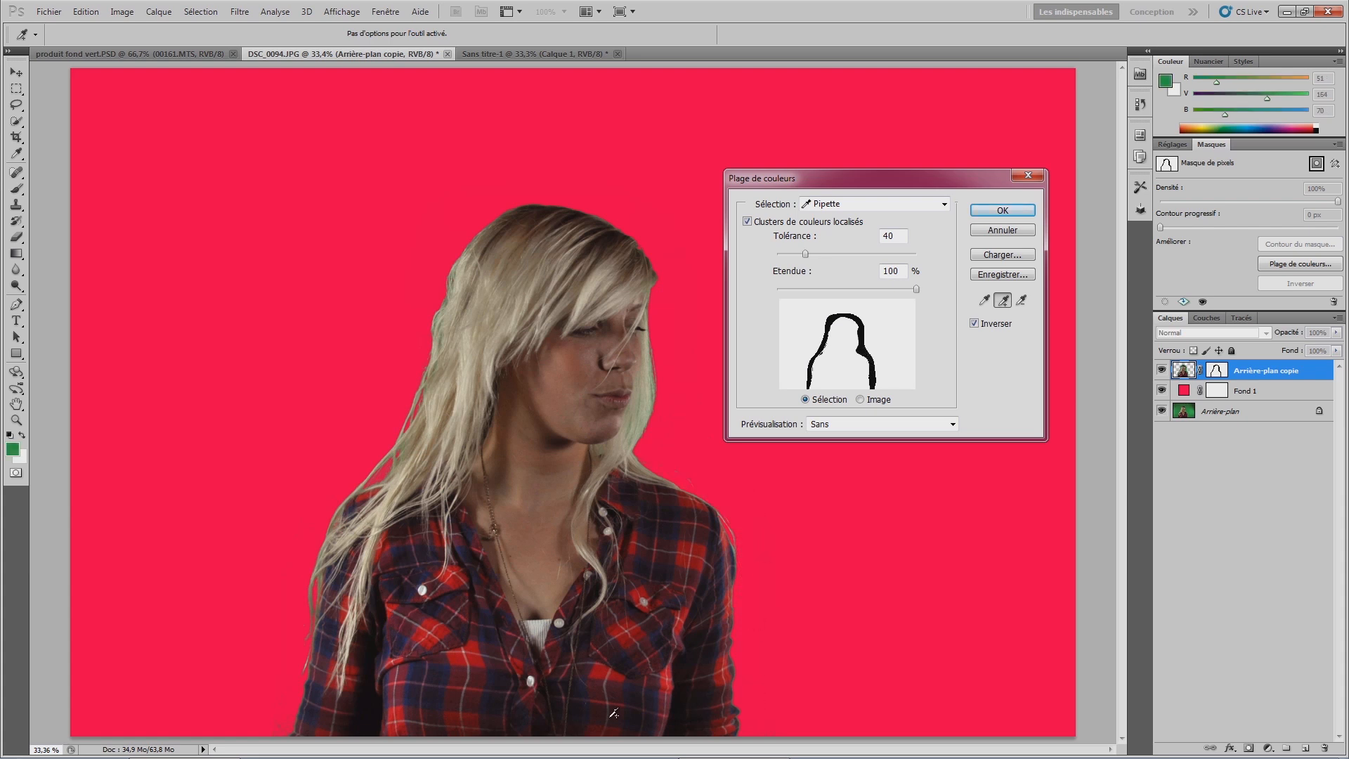
# Step: Add the remaining greens beside the sleeves and between the hair strands to the Color Range, and apply it to the mask
pyautogui.click(286, 730)
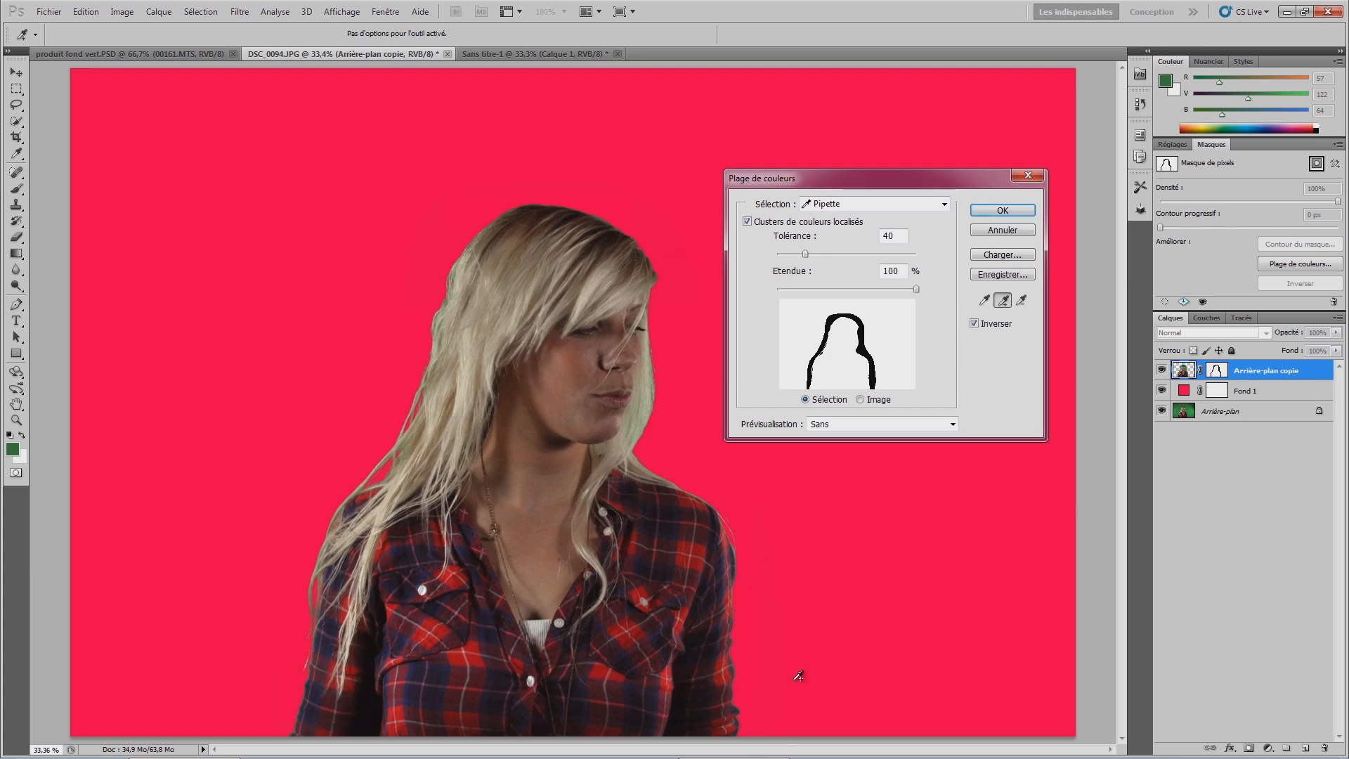
pyautogui.click(763, 616)
pyautogui.click(382, 471)
pyautogui.click(314, 636)
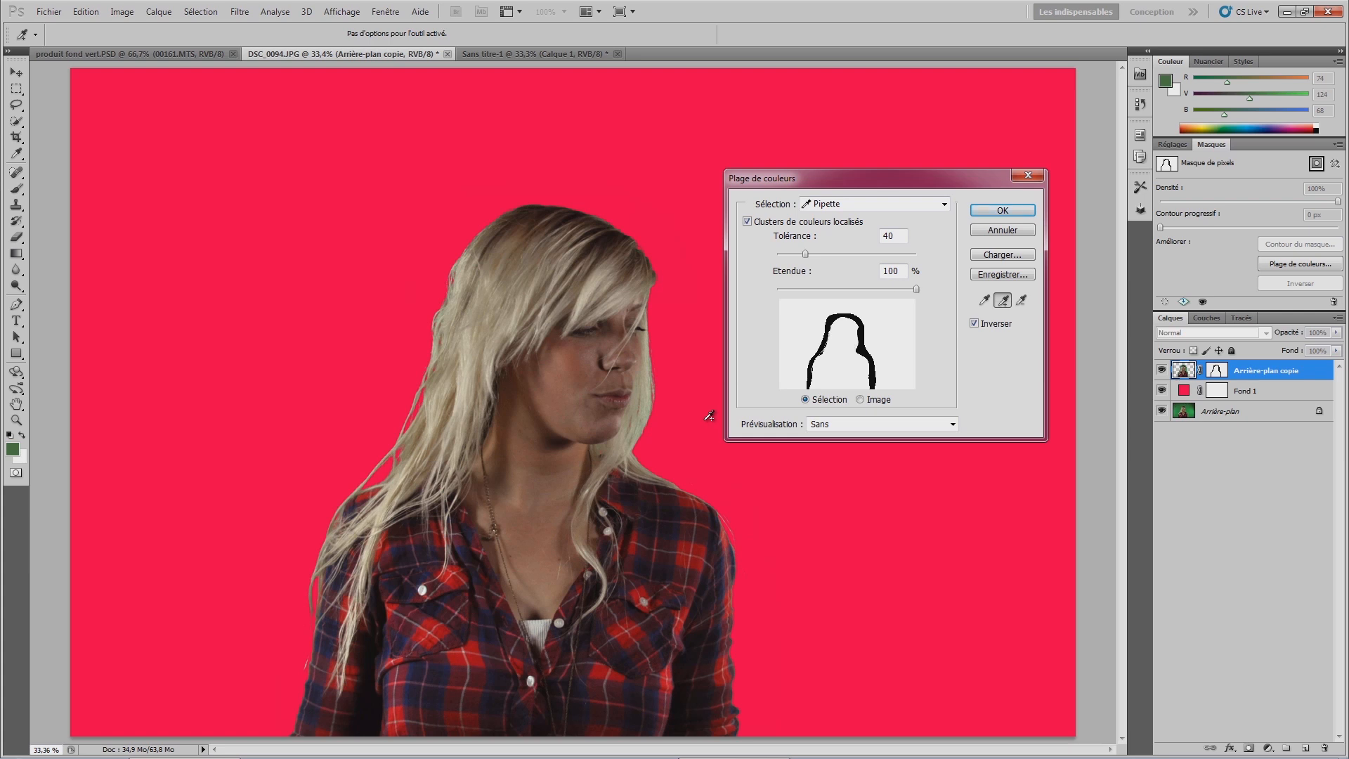
pyautogui.click(994, 211)
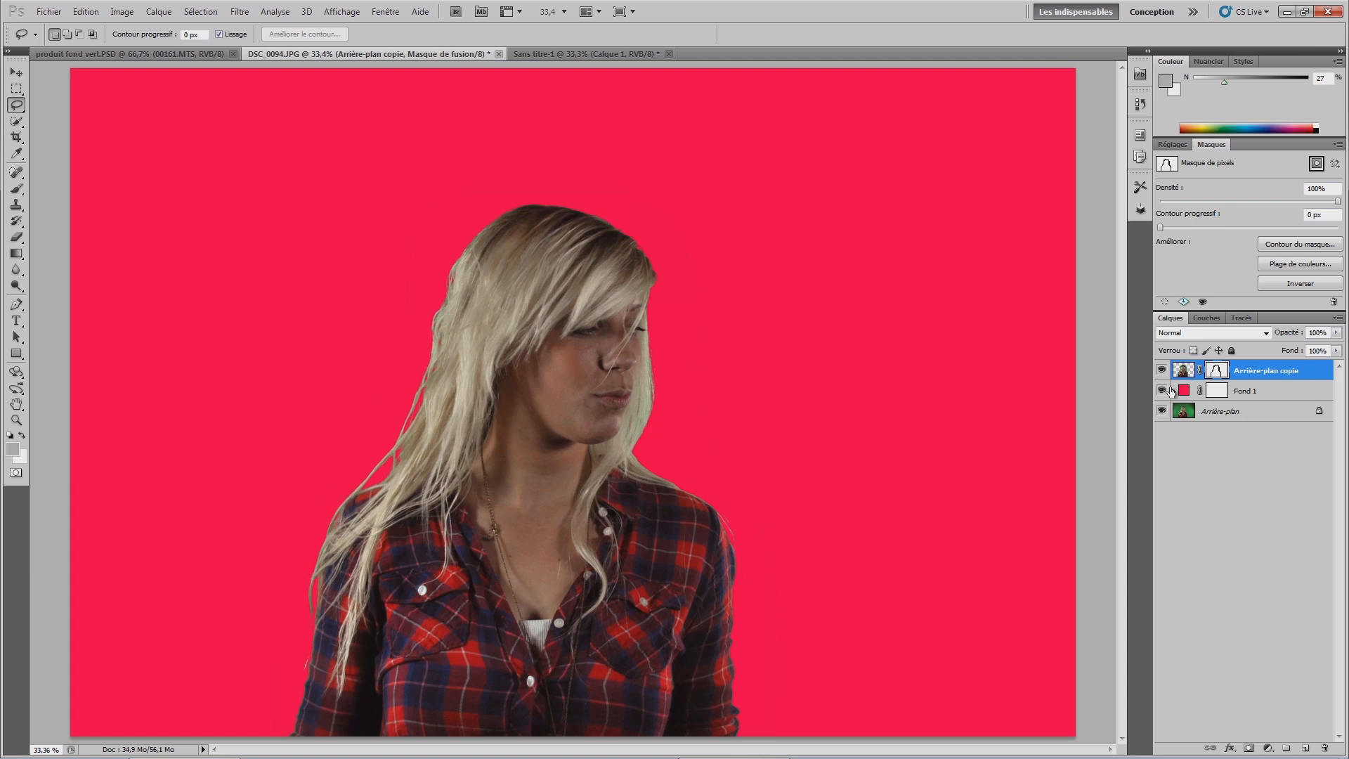
# Step: Hide the Arrière-plan and Fond 1 layers to show the cutout on transparency
pyautogui.click(1162, 411)
pyautogui.click(1162, 389)
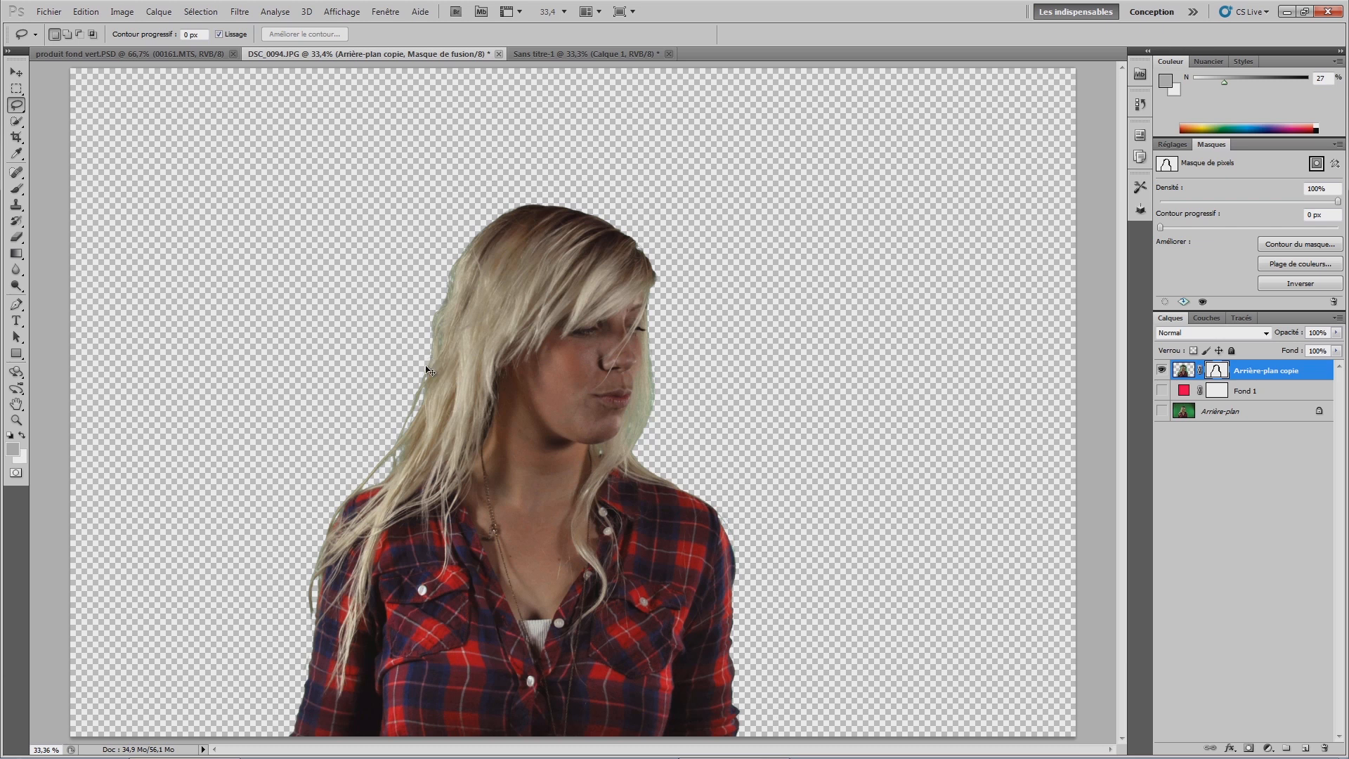
# Step: Examine the cutout edges at 100% around the hair, shoulders and sleeves for remaining green fringes, and return to the full image
pyautogui.hotkey('ctrl', '+')
pyautogui.hotkey('ctrl', '+')
pyautogui.hotkey('ctrl', '+')
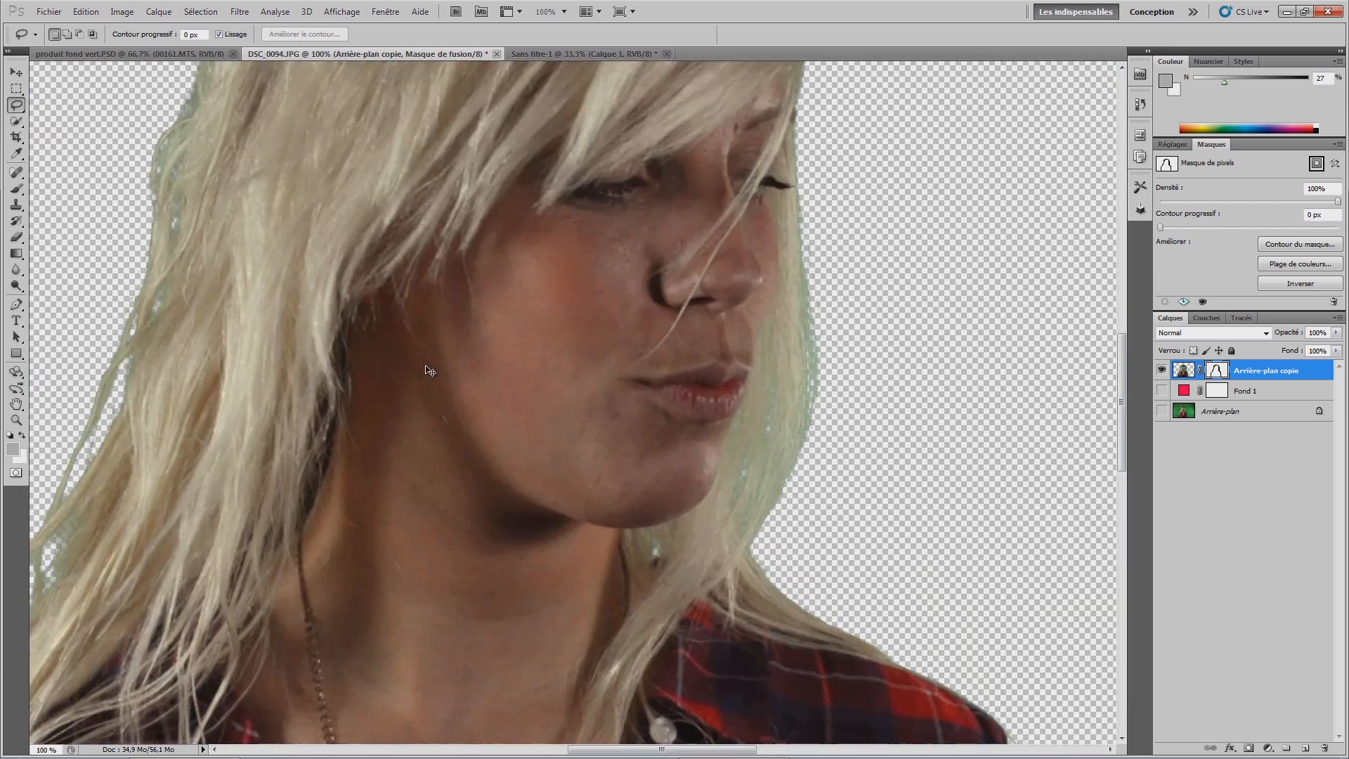
pyautogui.moveTo(749, 199); pyautogui.dragTo(954, 226)
pyautogui.moveTo(528, 263); pyautogui.dragTo(590, 389)
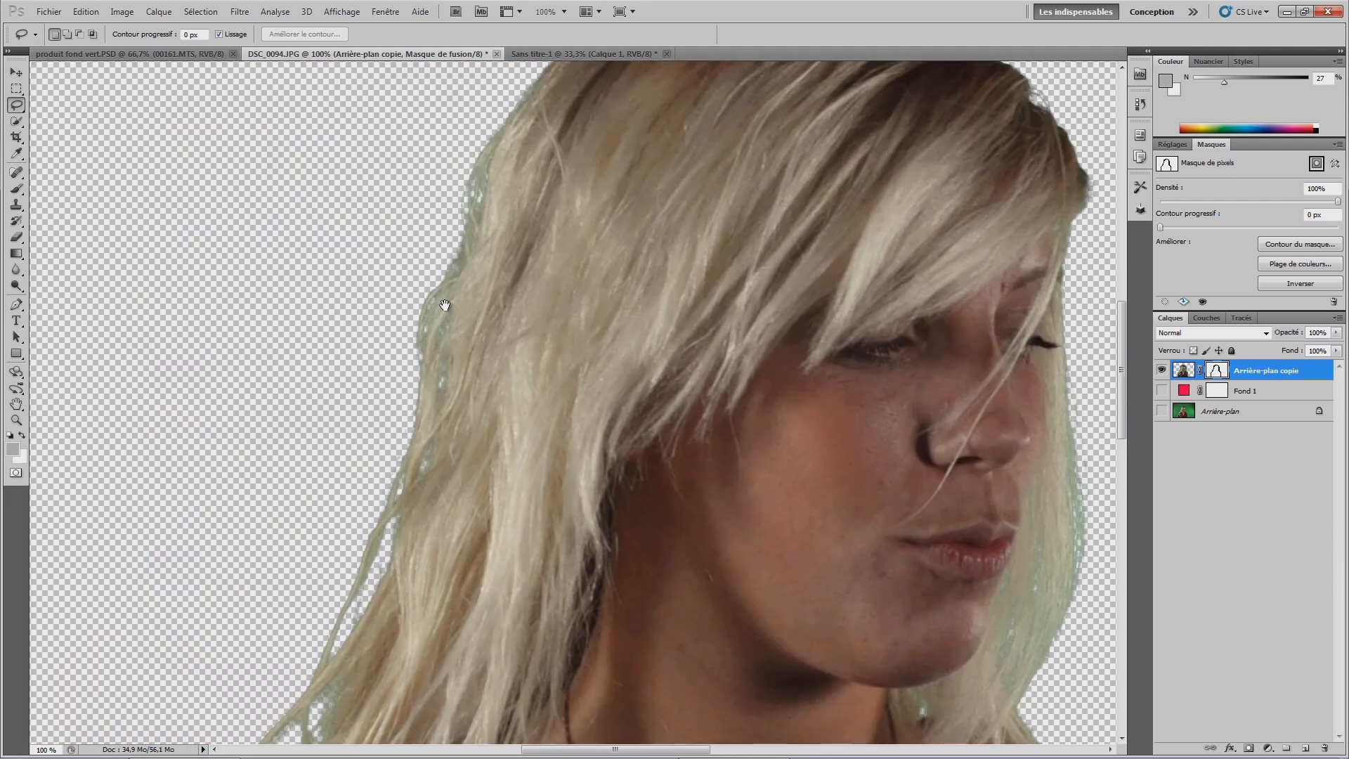
pyautogui.moveTo(532, 293); pyautogui.dragTo(529, 139)
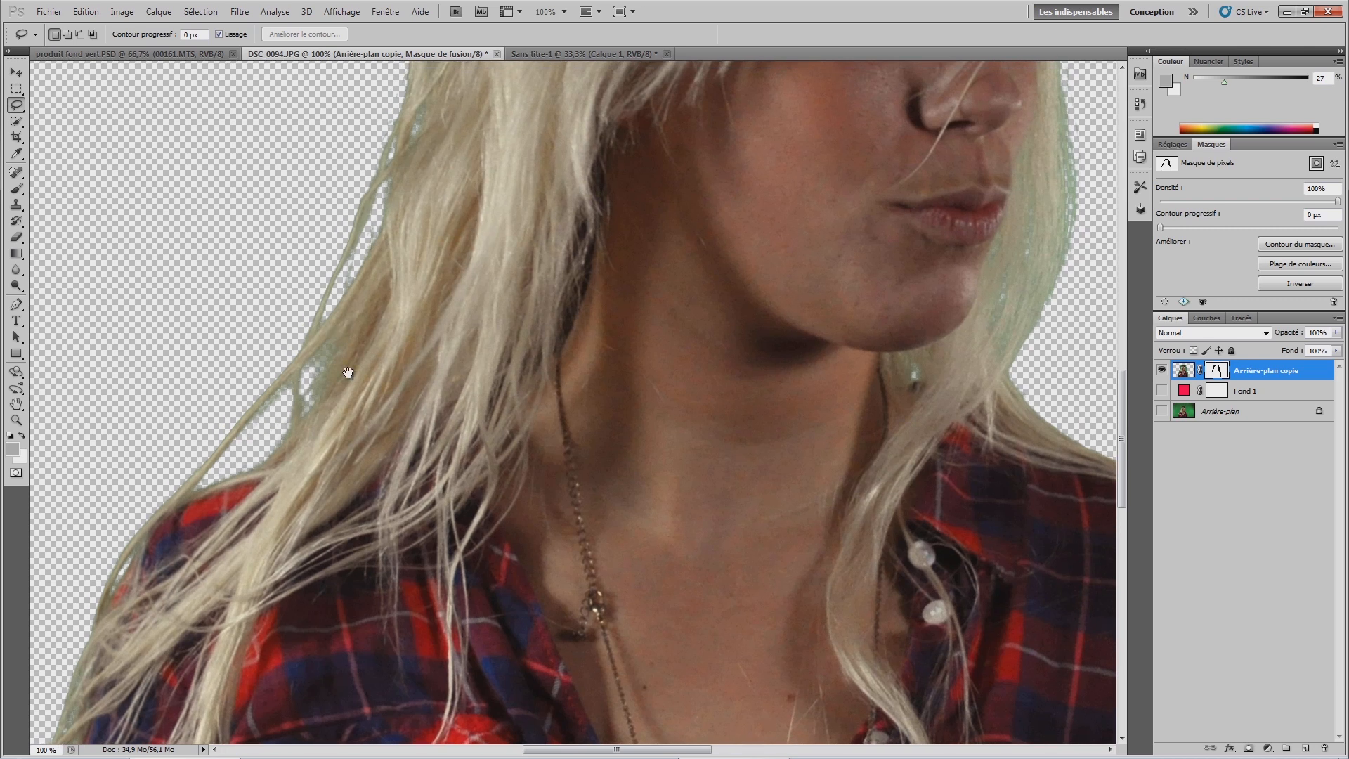
pyautogui.moveTo(632, 193); pyautogui.dragTo(379, 352)
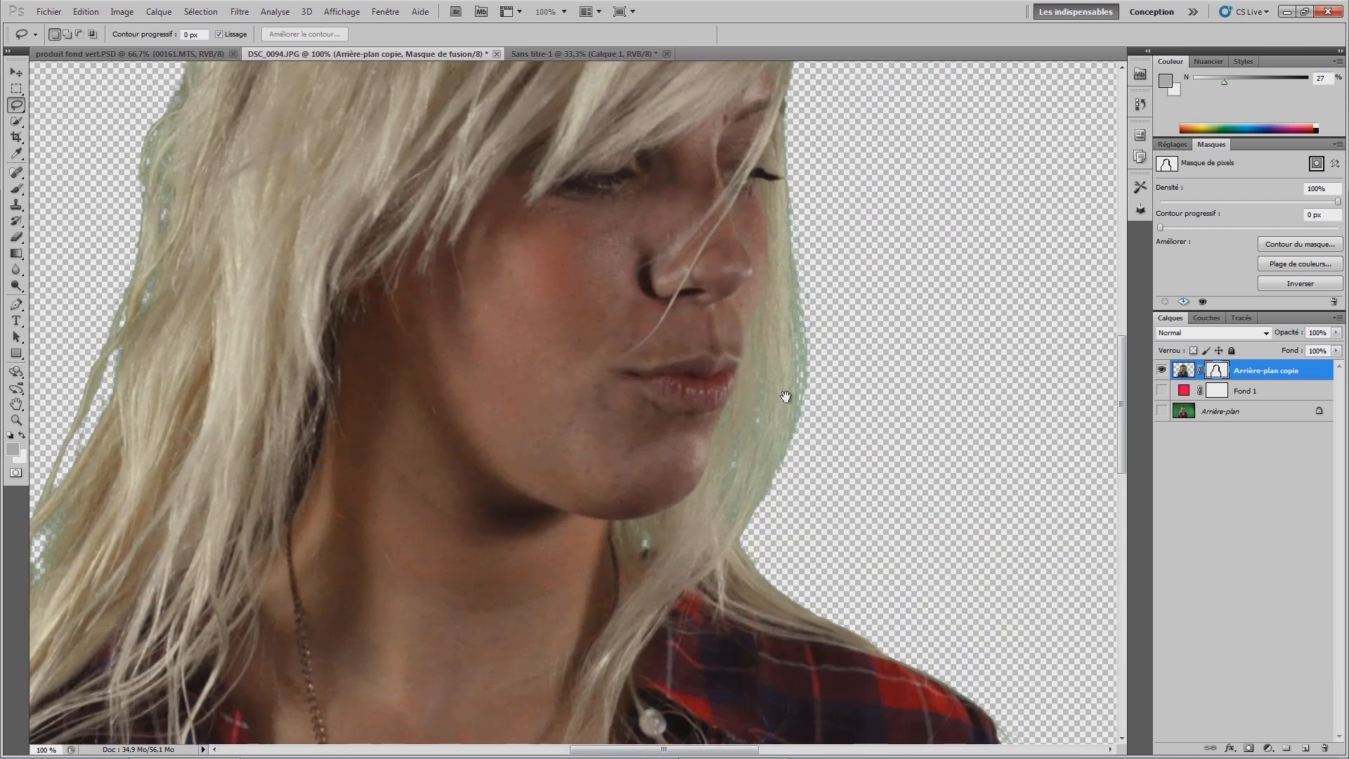
pyautogui.moveTo(772, 144); pyautogui.dragTo(974, 155)
pyautogui.moveTo(529, 656); pyautogui.dragTo(860, 73)
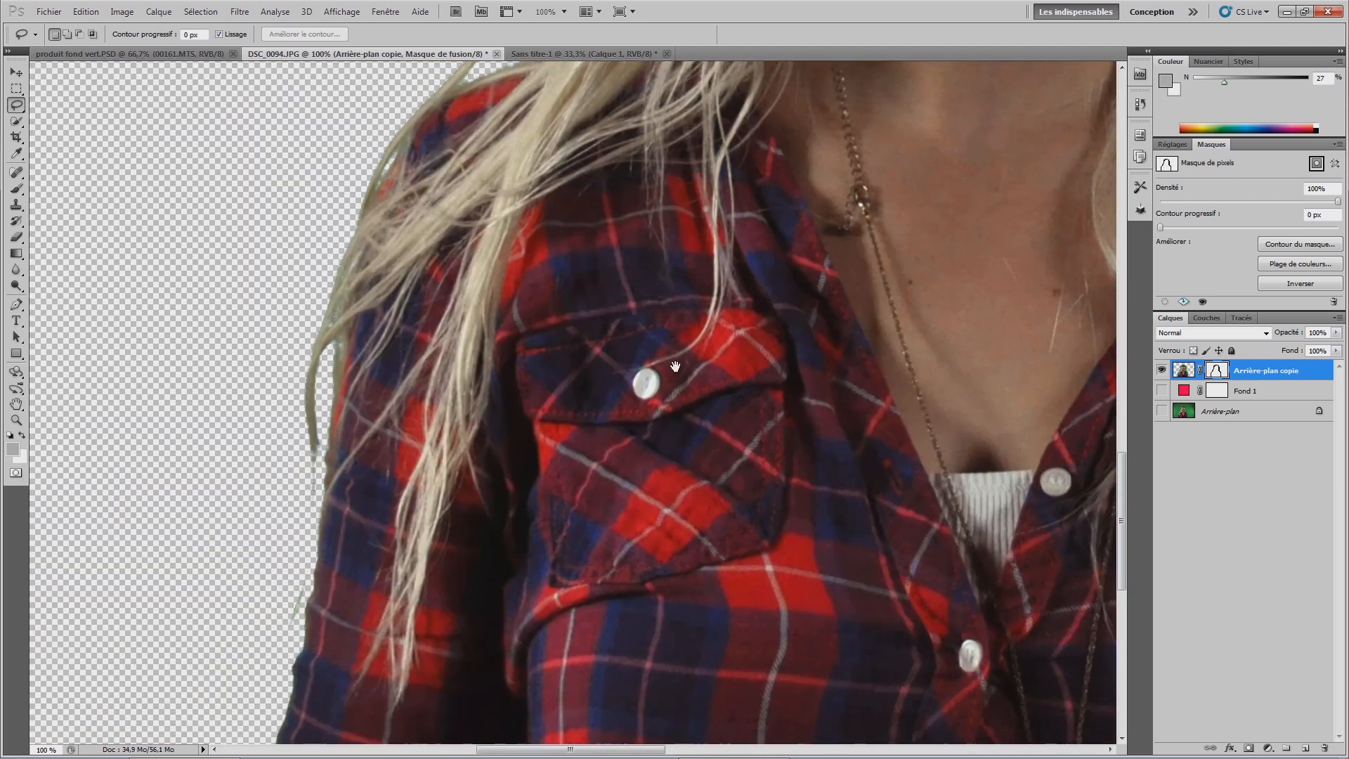
pyautogui.moveTo(659, 398); pyautogui.dragTo(777, 85)
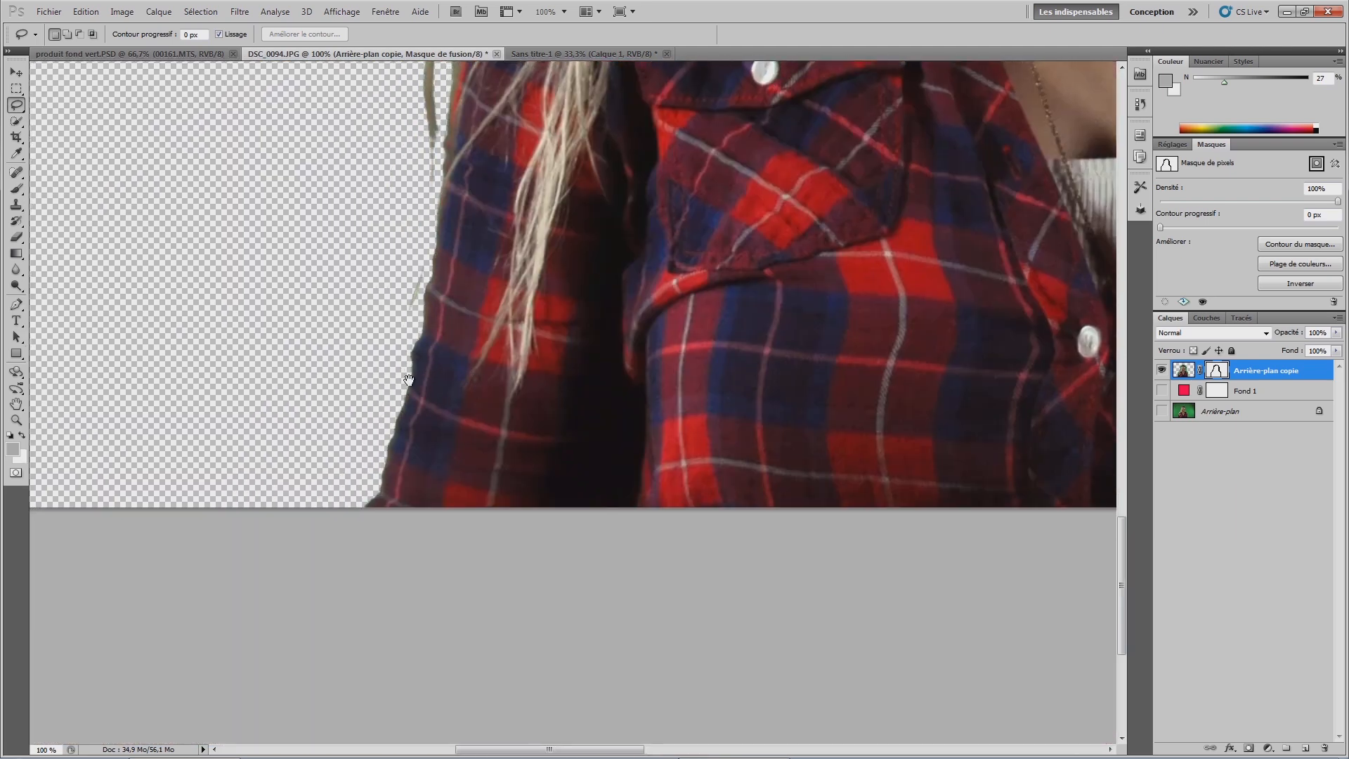
pyautogui.moveTo(590, 394); pyautogui.dragTo(130, 272)
pyautogui.moveTo(843, 272); pyautogui.dragTo(376, 630)
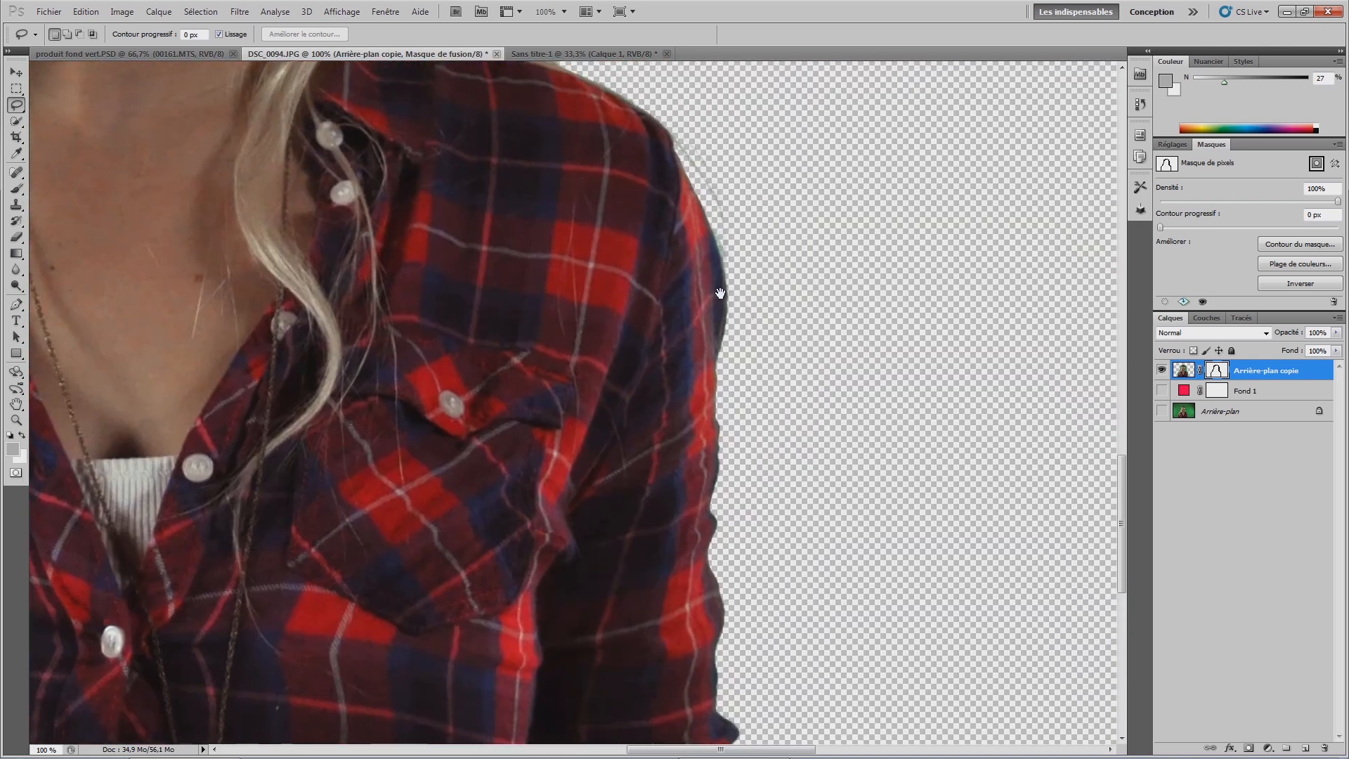
pyautogui.moveTo(718, 591); pyautogui.dragTo(834, 499)
pyautogui.moveTo(699, 309); pyautogui.dragTo(702, 529)
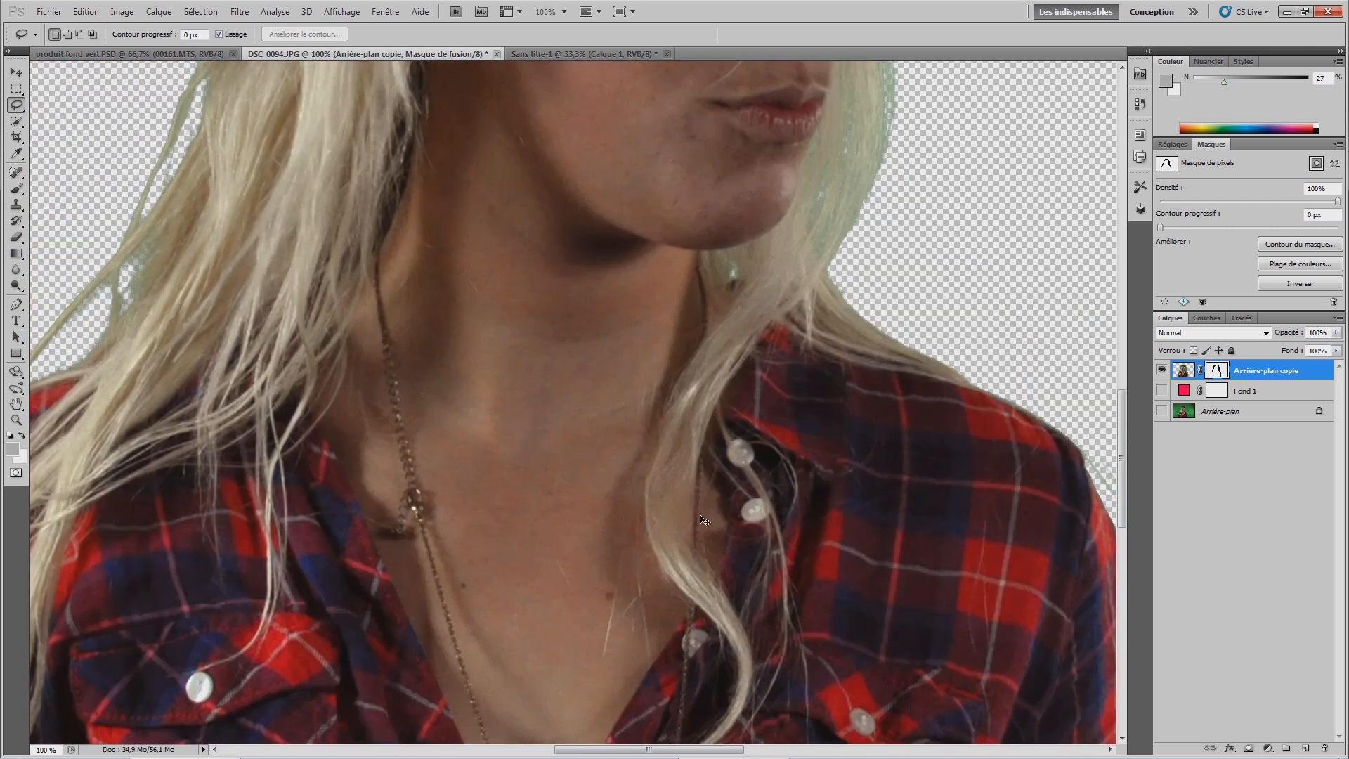
pyautogui.hotkey('ctrl', '0')
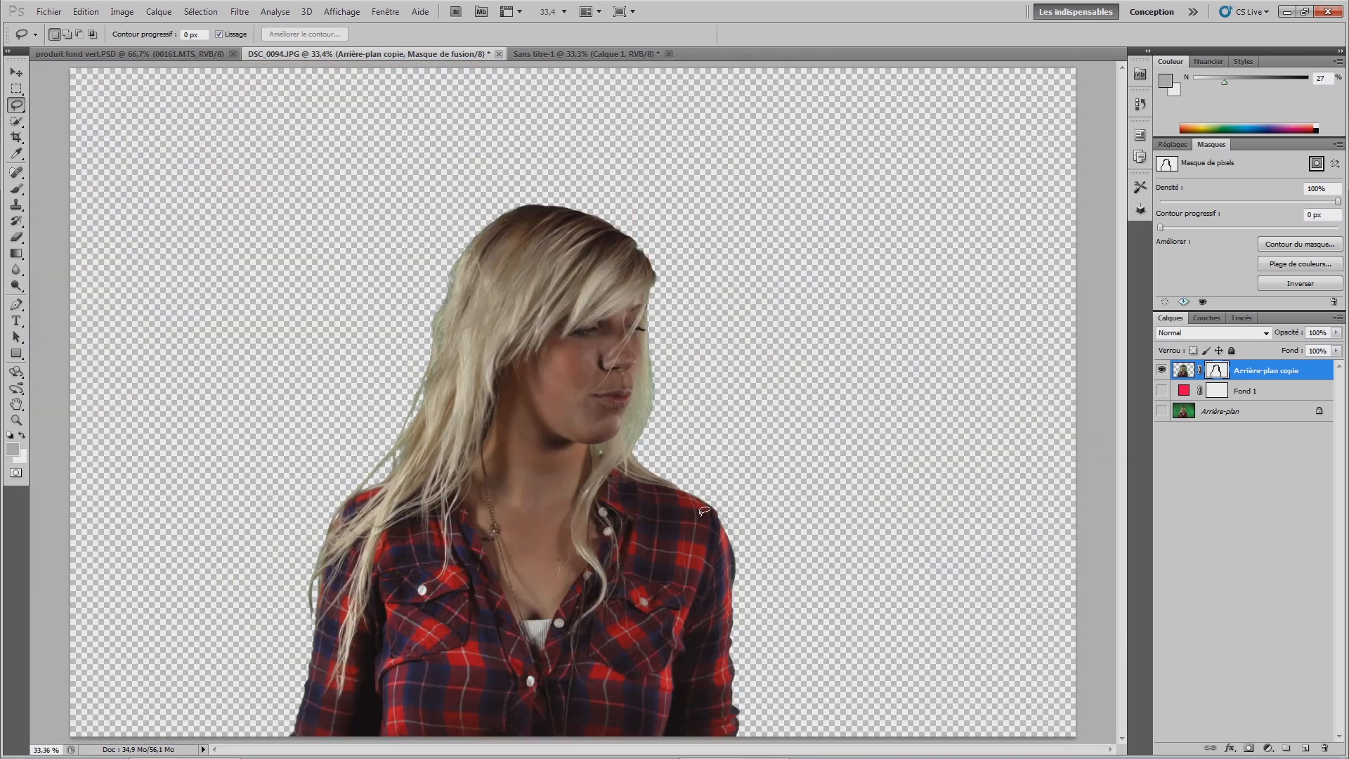
# Step: Add a new empty layer above Arrière-plan copie and make it a clipping mask on that layer
pyautogui.click(1305, 749)
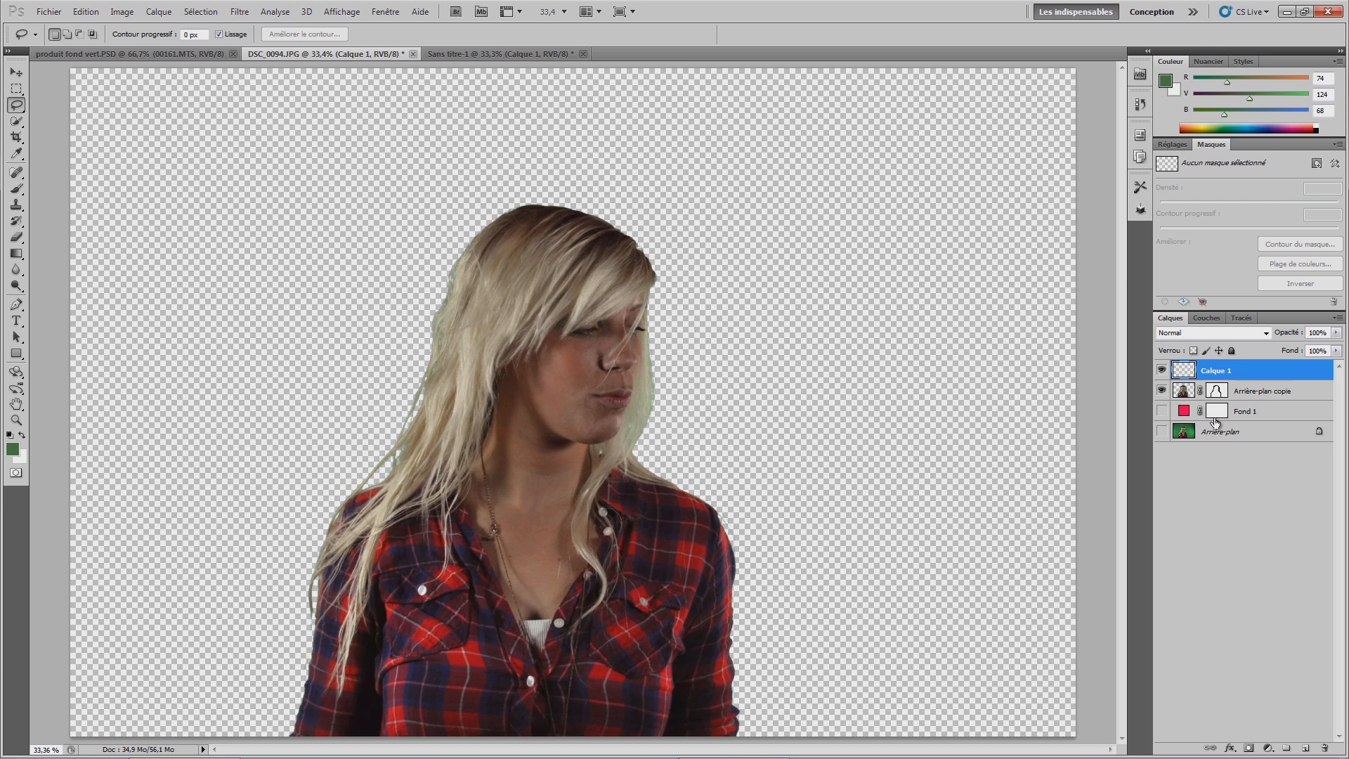
pyautogui.rightClick(1219, 374)
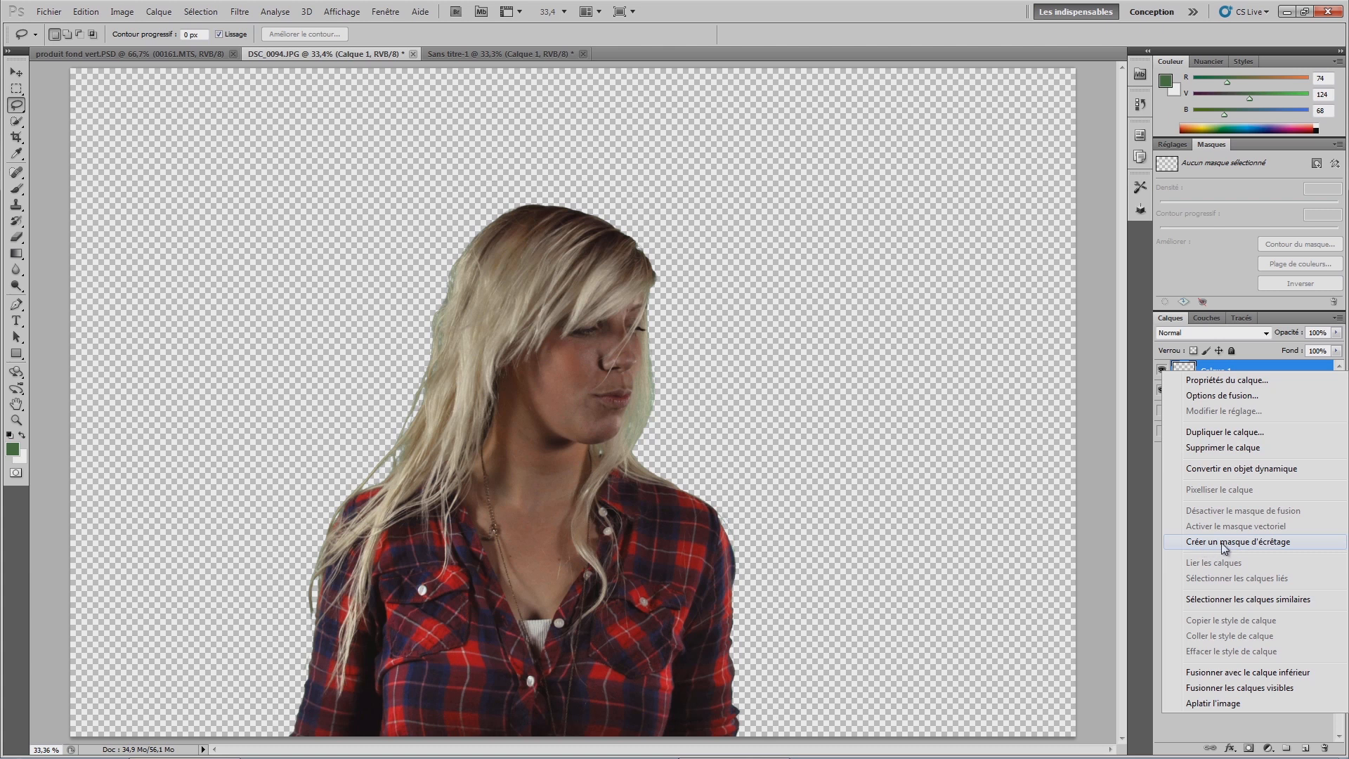
pyautogui.click(1264, 542)
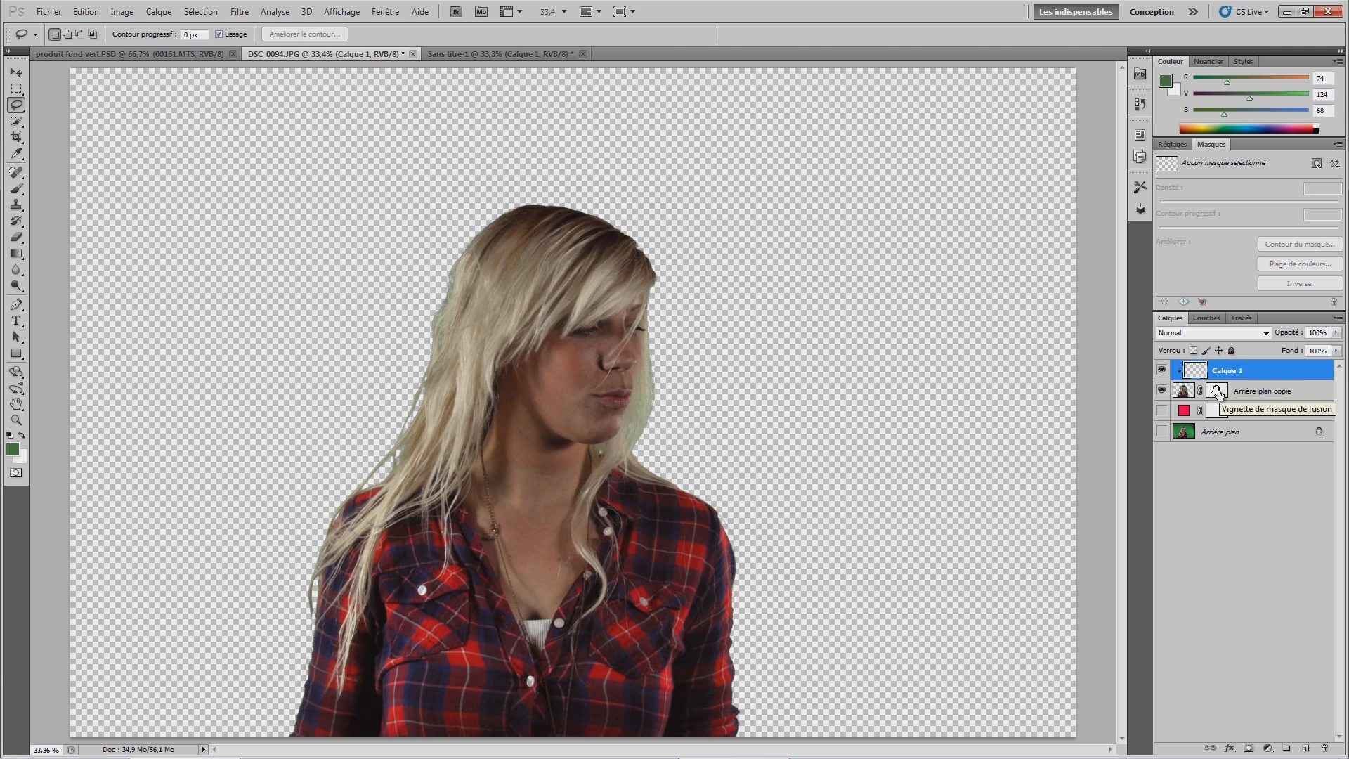
# Step: Set up the Brush at 38 px with 0% hardness for retouching the hair edge beside the cheek
pyautogui.click(16, 191)
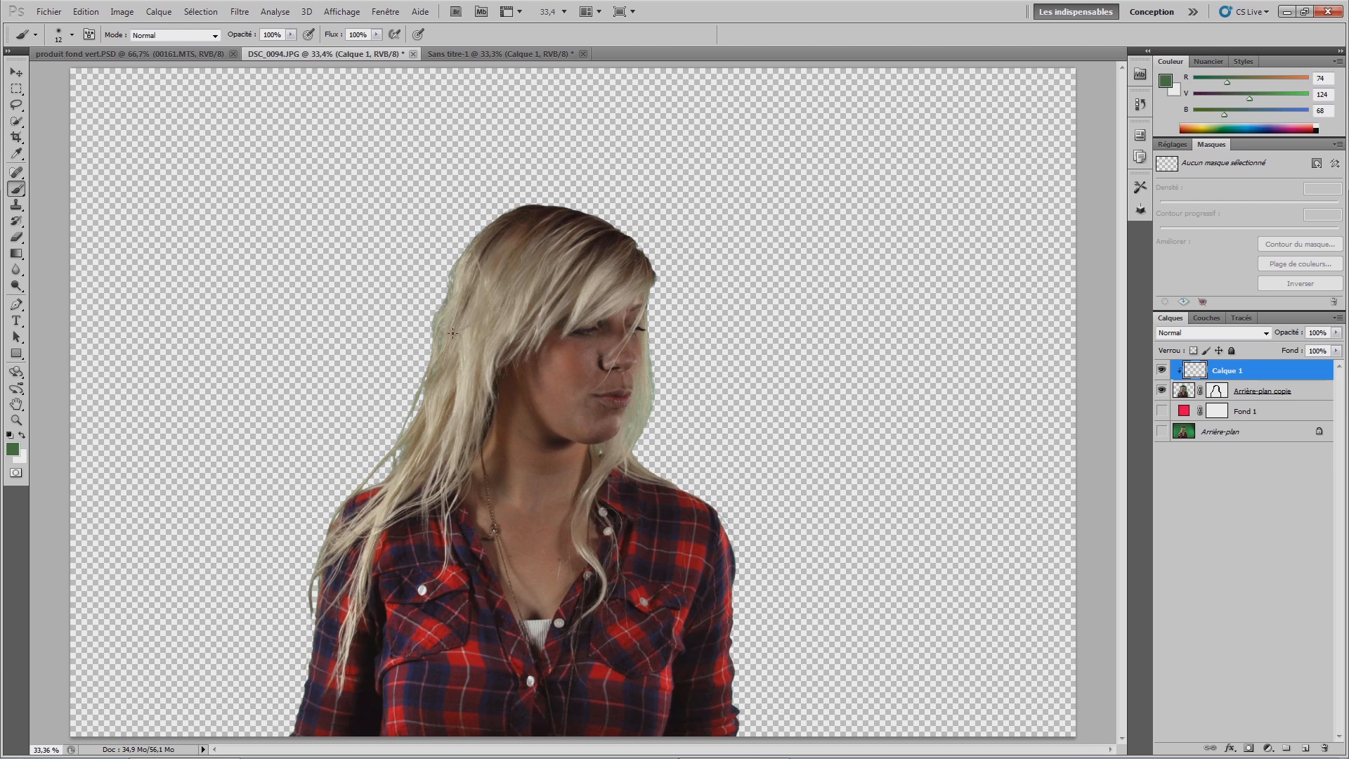
pyautogui.hotkey('ctrl', '1')
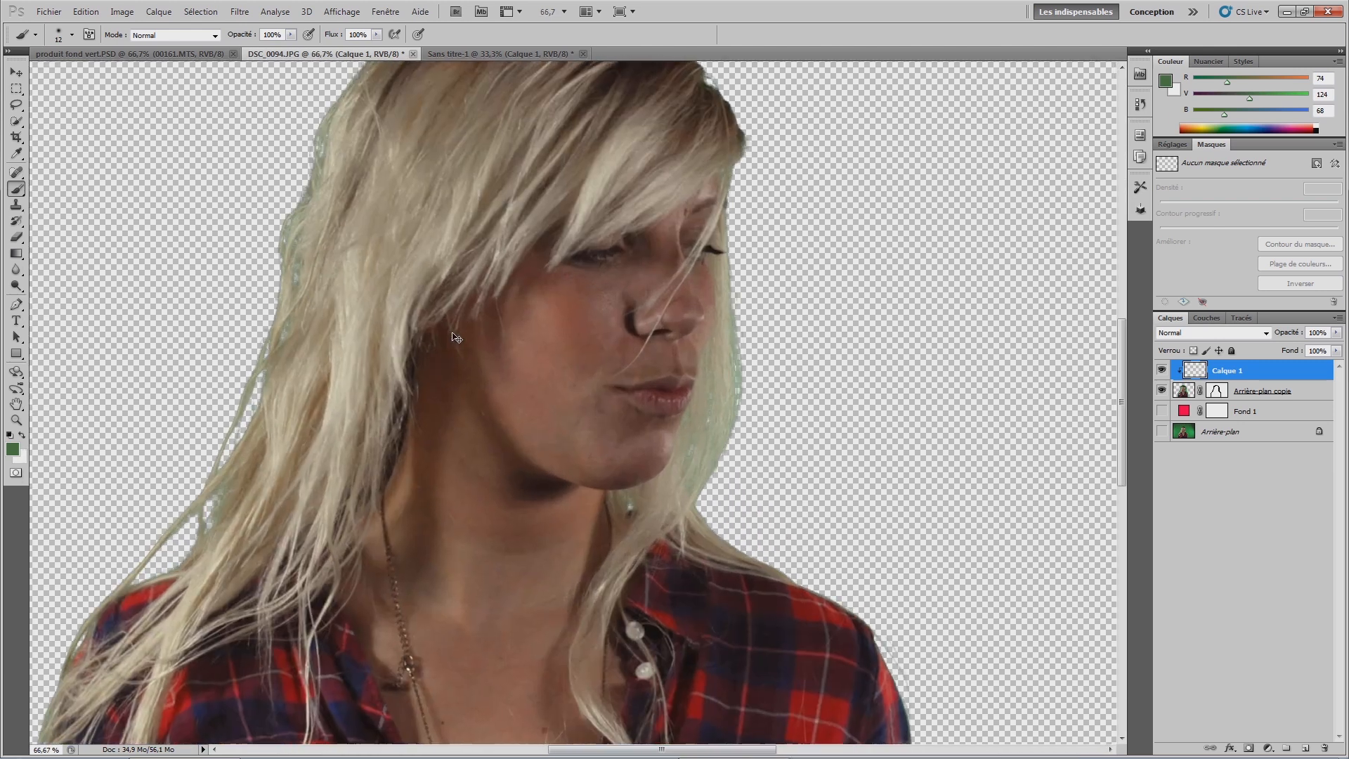
pyautogui.moveTo(726, 379); pyautogui.dragTo(608, 326)
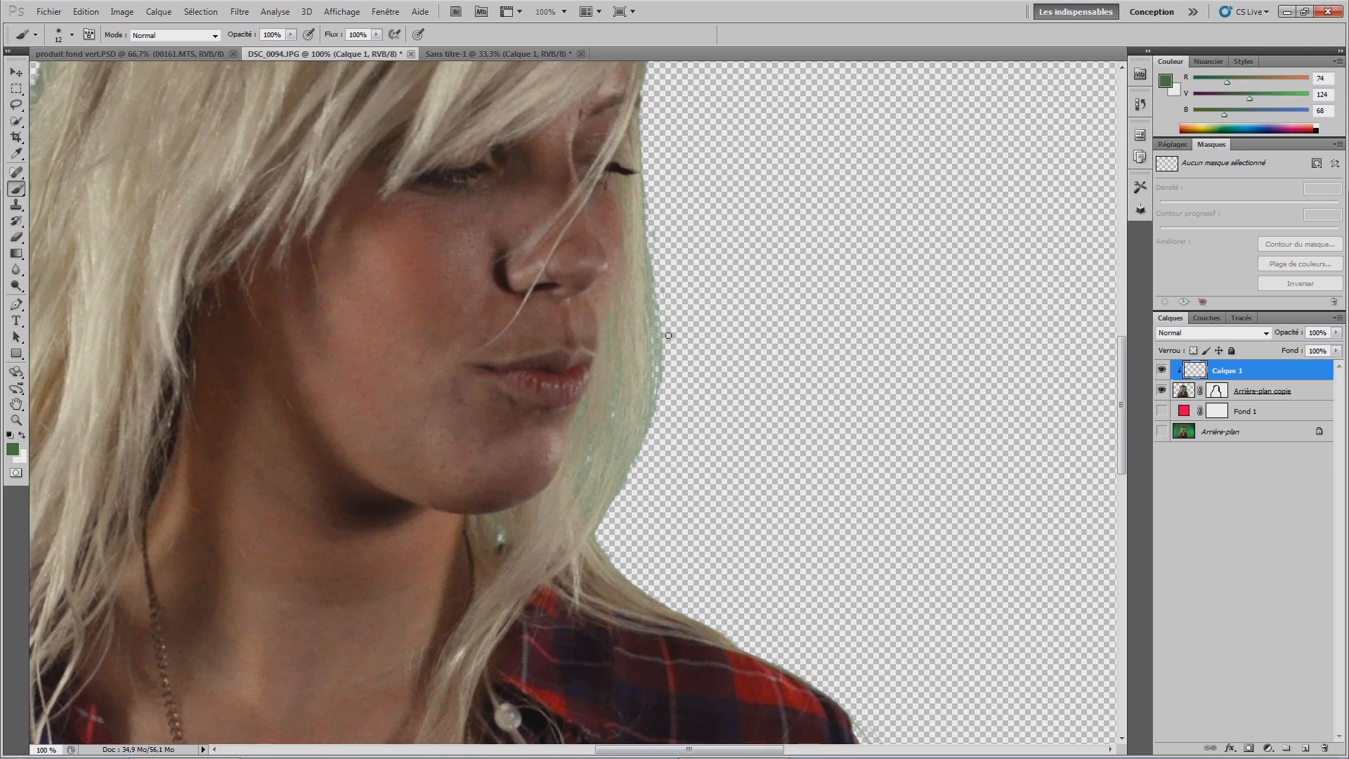
pyautogui.rightClick(606, 289)
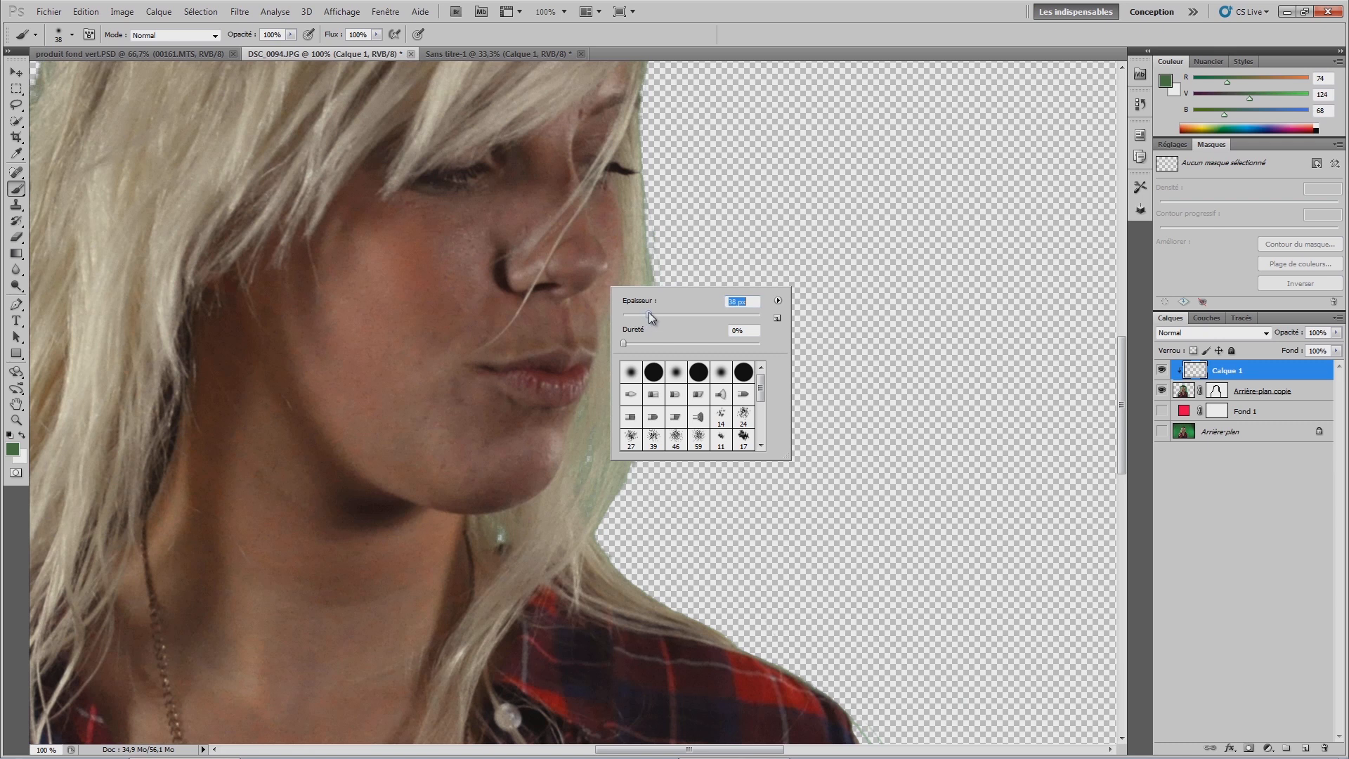
# Step: Paint a blonde sampled from the hair over the green fringe beside the cheek, and set Calque 1 to the Couleur blend mode
pyautogui.moveTo(641, 239); pyautogui.dragTo(642, 251)
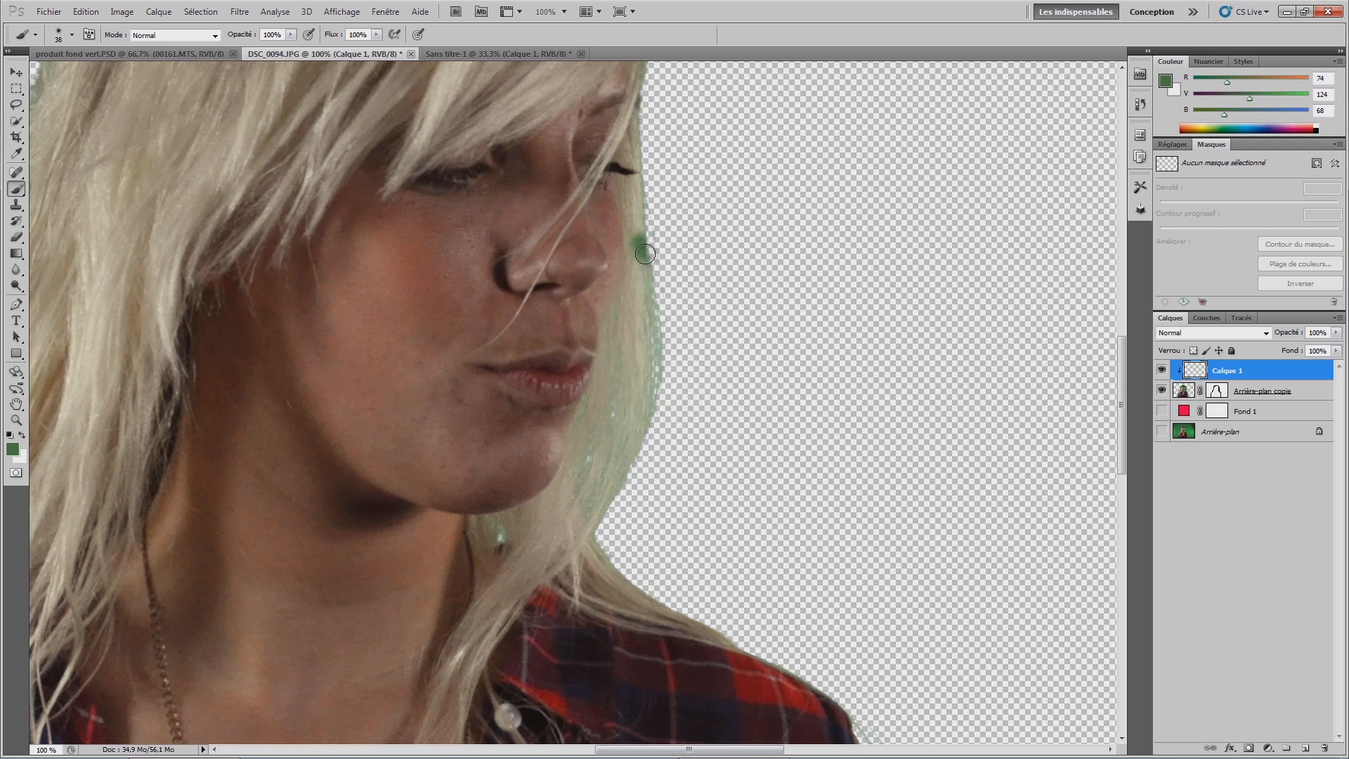
pyautogui.hotkey('ctrl', 'z')
pyautogui.press('alt')
pyautogui.moveTo(641, 265)
pyautogui.mouseDown()
pyautogui.moveTo(645, 433)
pyautogui.moveTo(609, 491)
pyautogui.moveTo(599, 475)
pyautogui.moveTo(643, 400)
pyautogui.moveTo(623, 386)
pyautogui.moveTo(632, 373)
pyautogui.moveTo(611, 407)
pyautogui.moveTo(638, 310)
pyautogui.moveTo(635, 331)
pyautogui.moveTo(644, 192)
pyautogui.mouseUp()
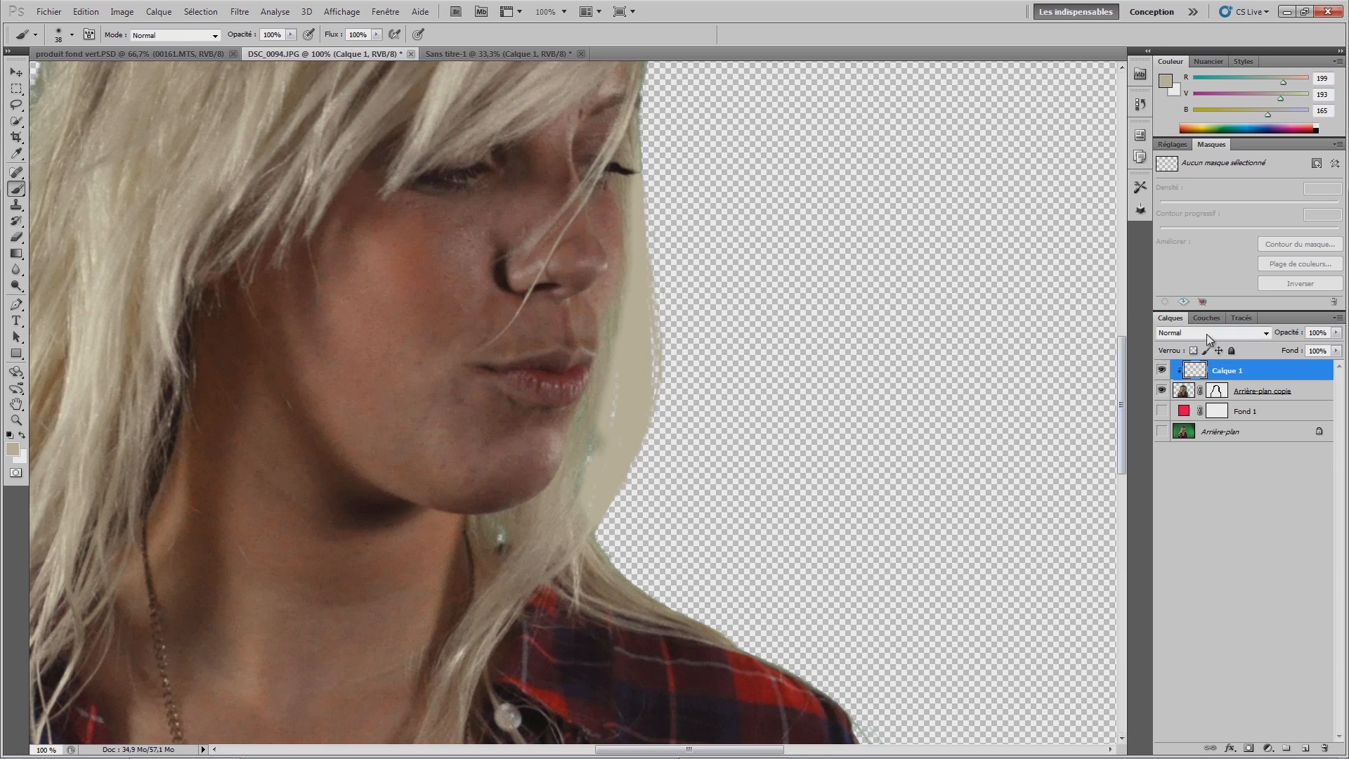
pyautogui.click(1266, 334)
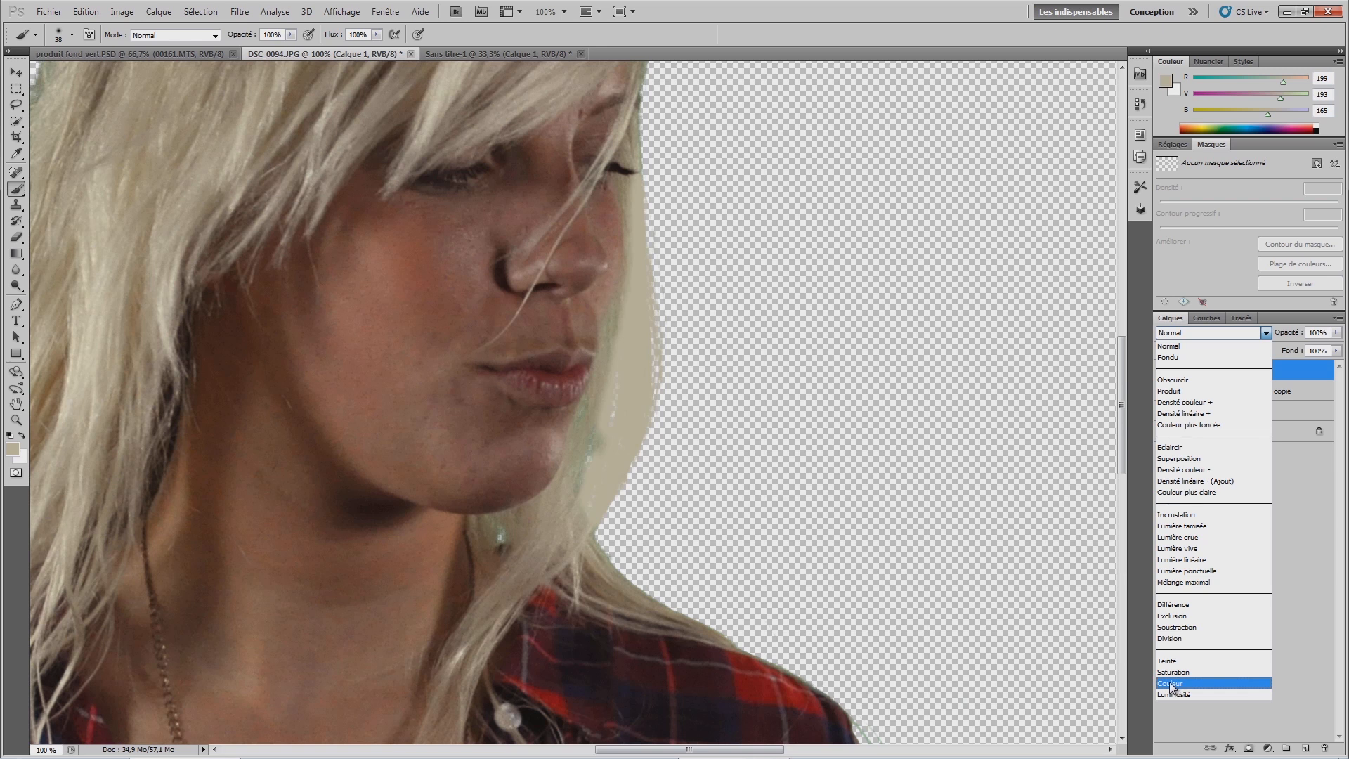
pyautogui.click(1192, 682)
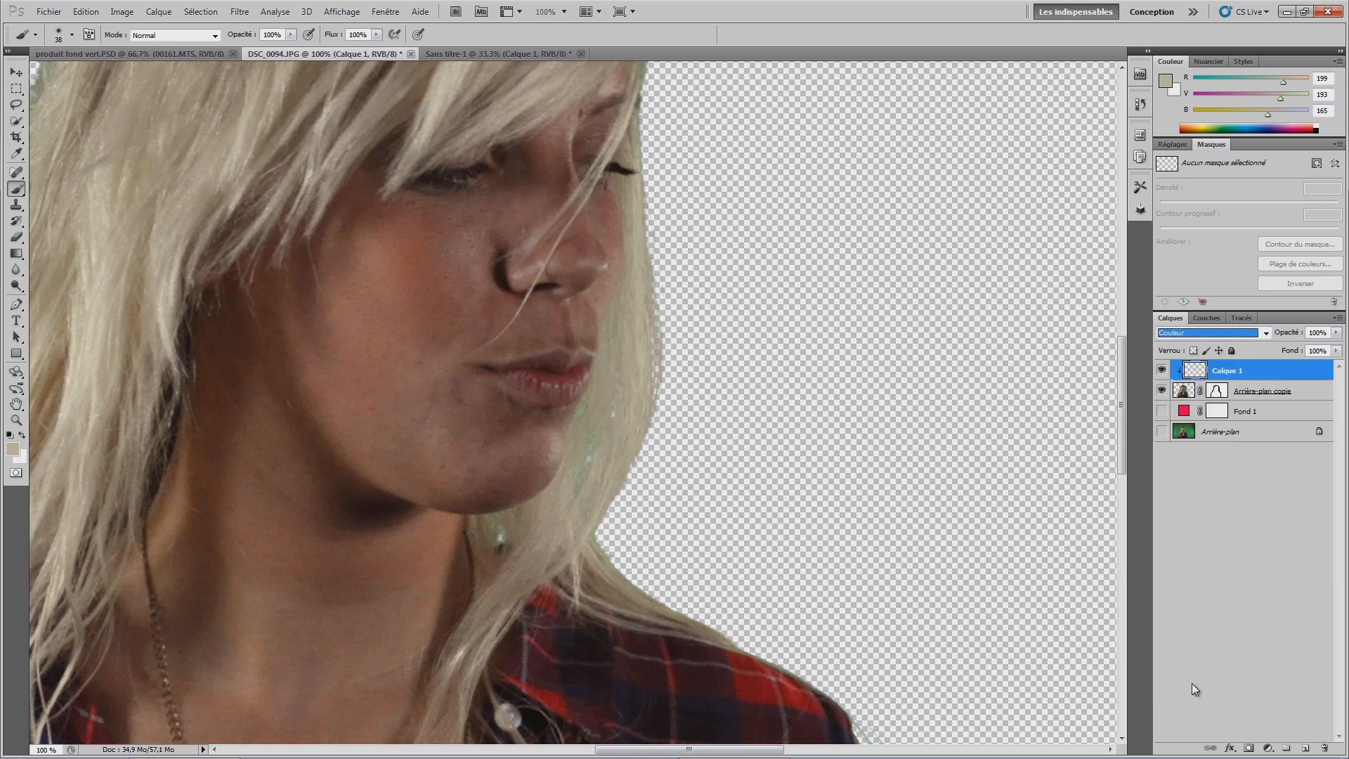
# Step: Recolour the remaining green strands around the cheek, chin and neck with hair tones sampled nearby
pyautogui.keyDown('alt'); pyautogui.click(635, 352); pyautogui.keyUp('alt')
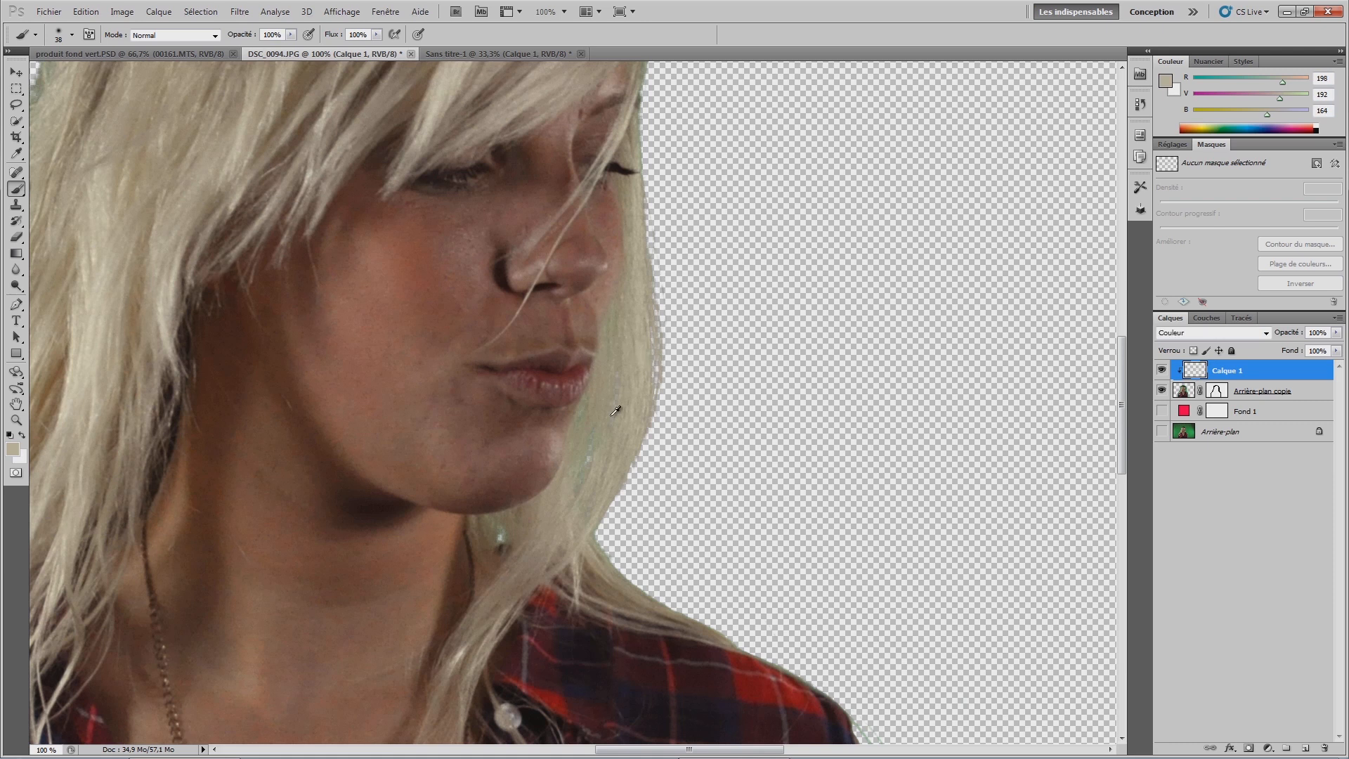
pyautogui.keyDown('alt'); pyautogui.click(639, 223); pyautogui.keyUp('alt')
pyautogui.keyDown('alt'); pyautogui.click(594, 474); pyautogui.keyUp('alt')
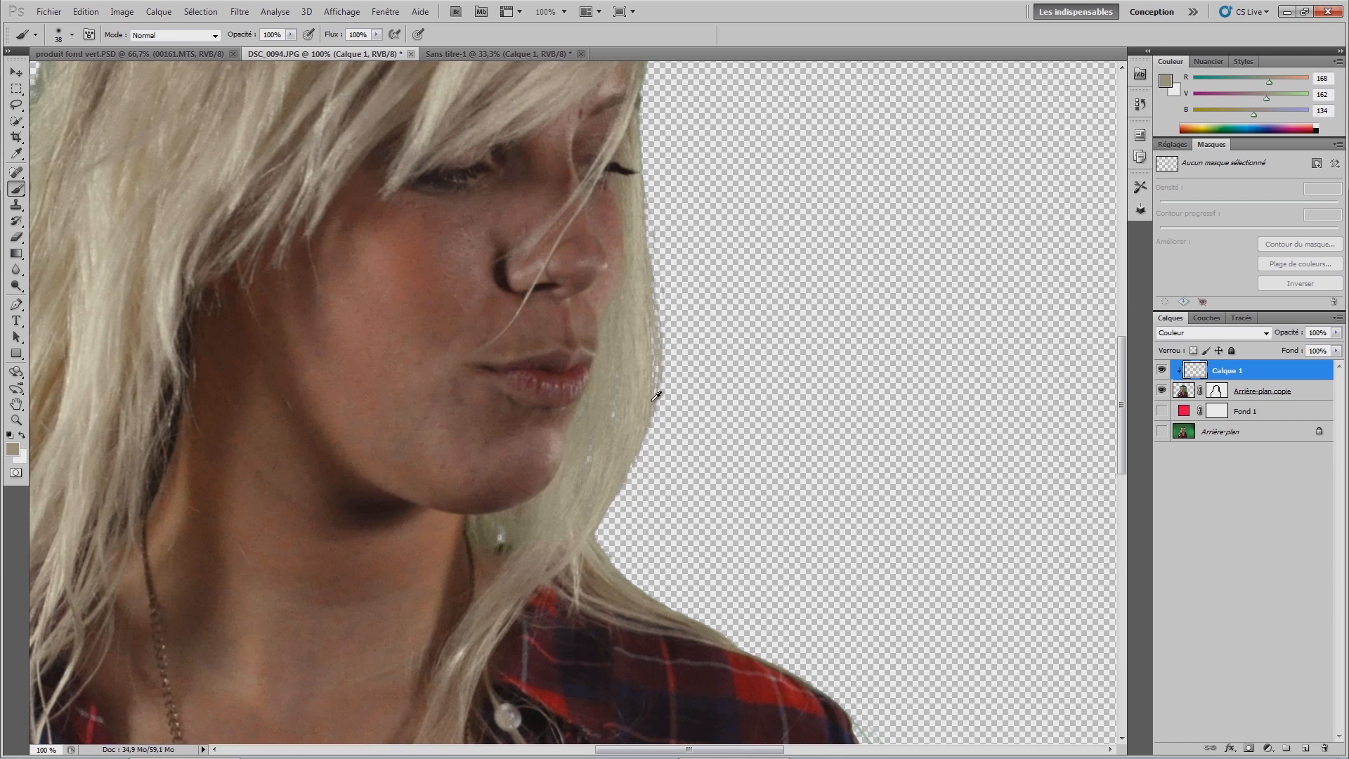
# Step: Recolour the green fringe on the hair above the forehead with beige and brown tones sampled from the fringe of hair
pyautogui.keyDown('alt'); pyautogui.click(479, 87); pyautogui.keyUp('alt')
pyautogui.moveTo(705, 342); pyautogui.dragTo(714, 596)
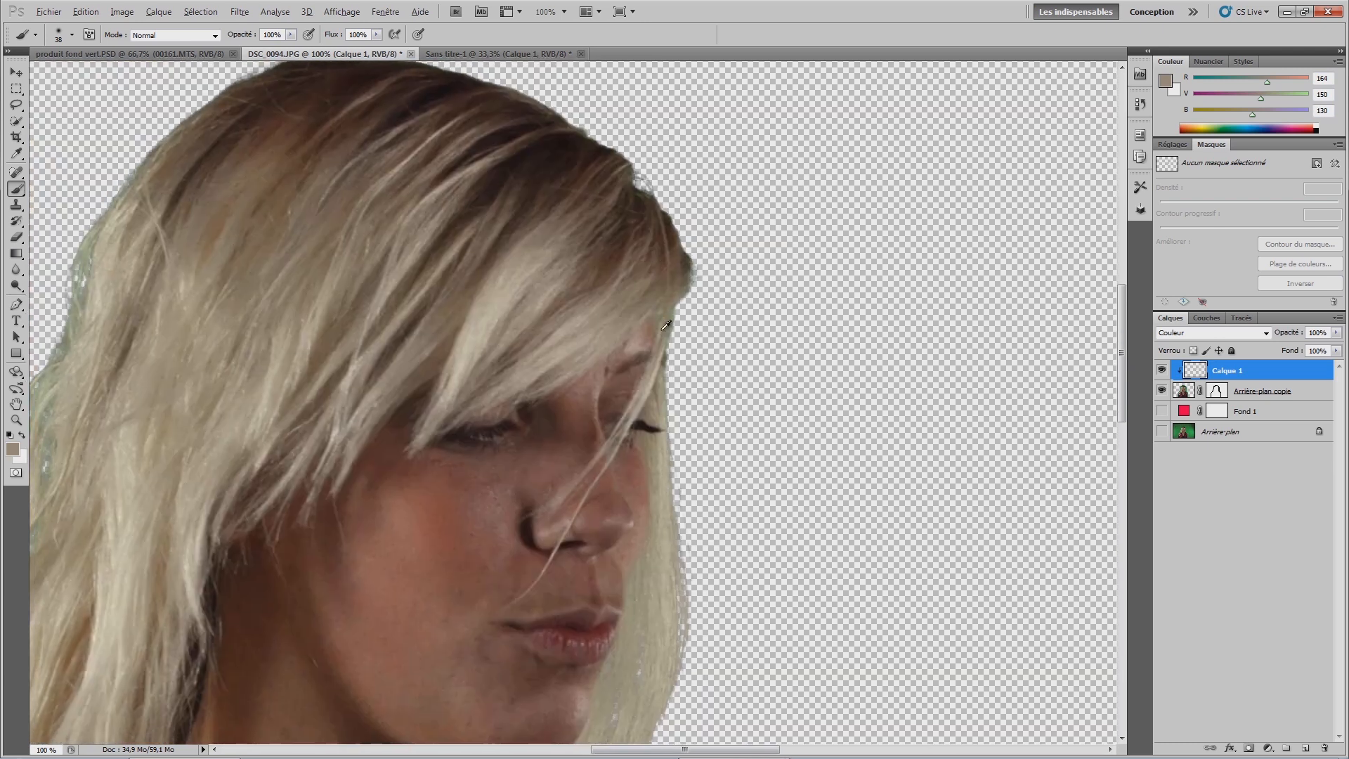
pyautogui.keyDown('alt'); pyautogui.click(670, 318); pyautogui.keyUp('alt')
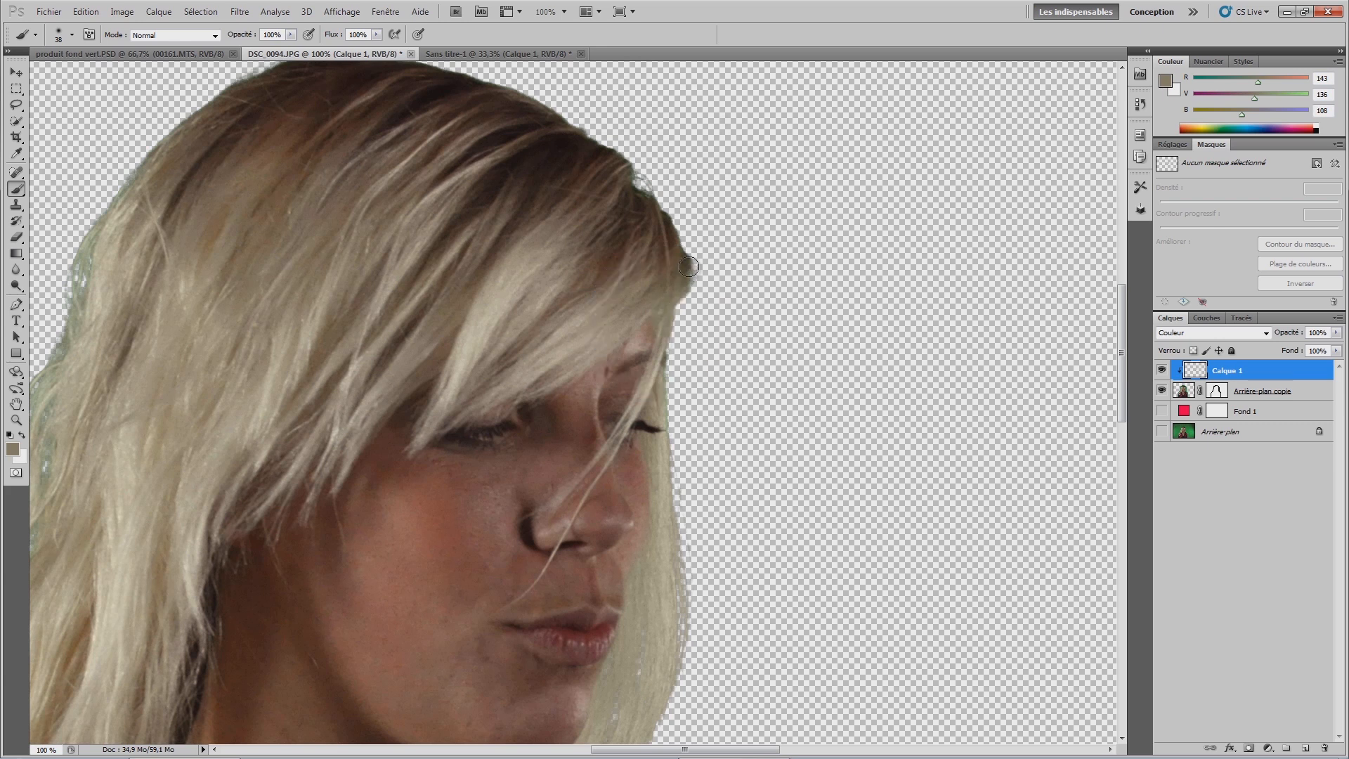
pyautogui.keyDown('alt'); pyautogui.click(659, 265); pyautogui.keyUp('alt')
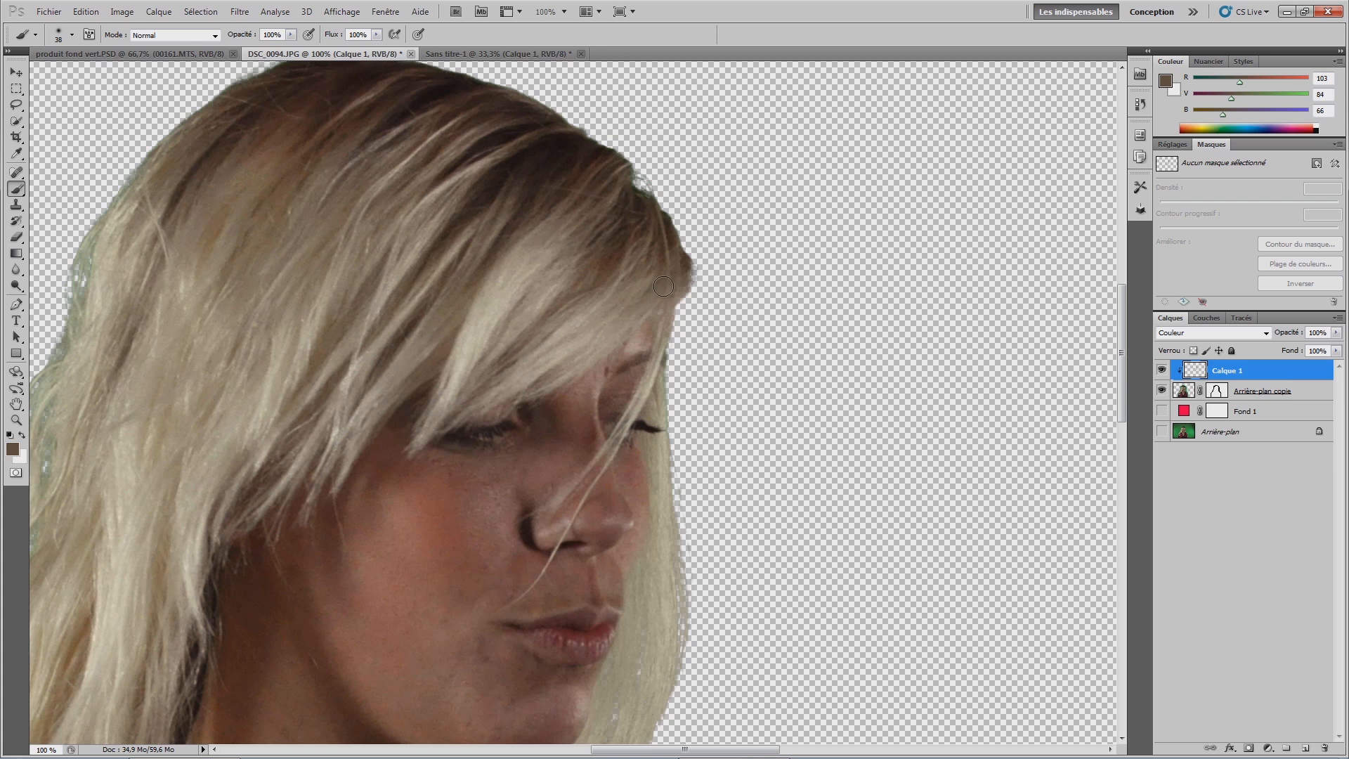
pyautogui.keyDown('alt'); pyautogui.click(668, 225); pyautogui.keyUp('alt')
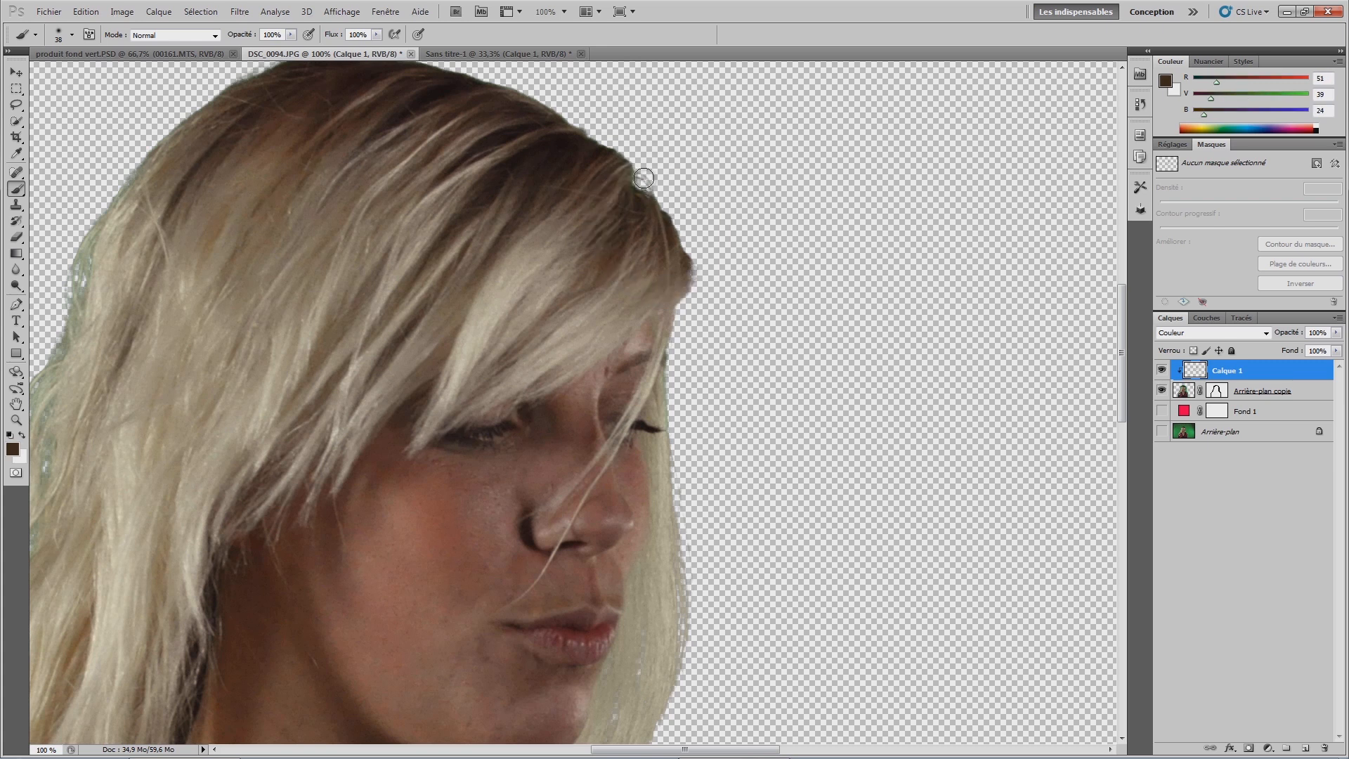
# Step: Recolour the green edge across the crown of the head with sampled dark brown and lighter hair tones
pyautogui.moveTo(561, 141); pyautogui.dragTo(616, 235)
pyautogui.keyDown('alt'); pyautogui.click(652, 243); pyautogui.keyUp('alt')
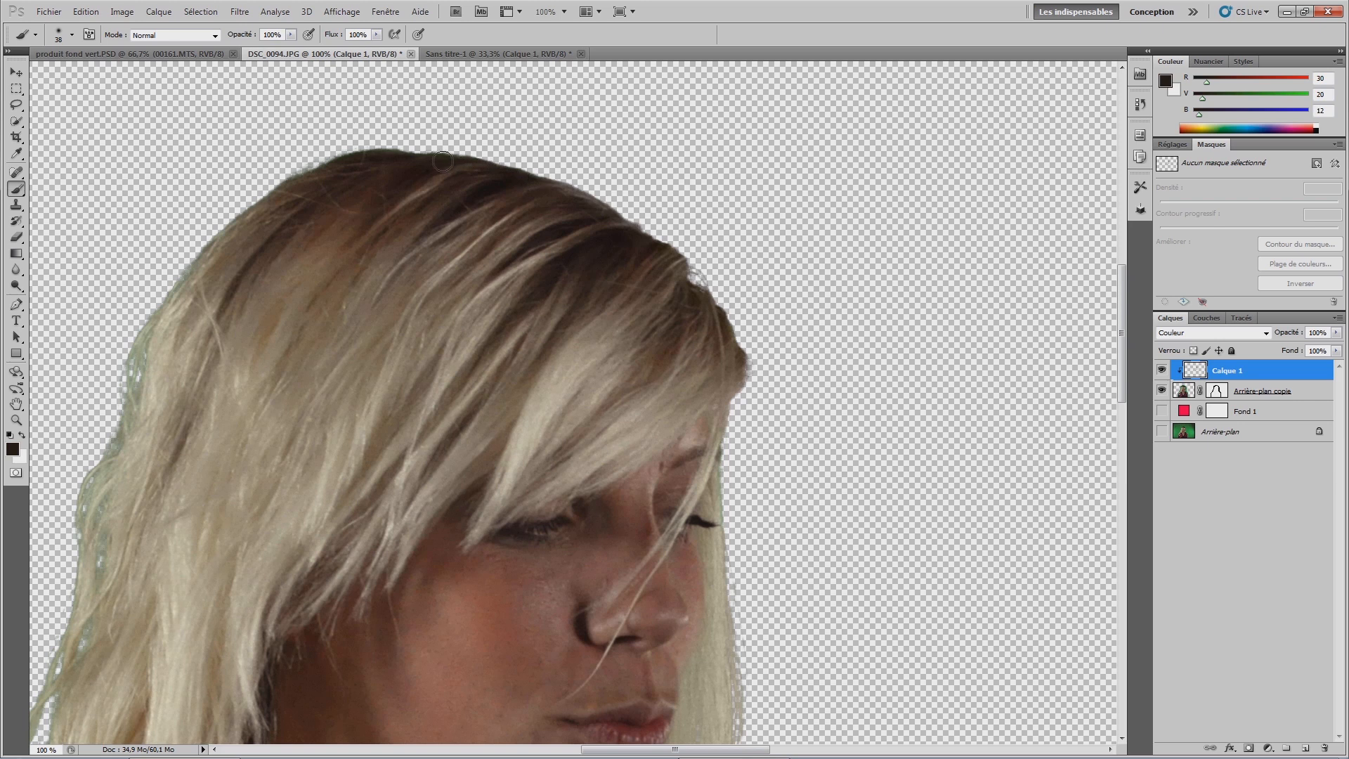
pyautogui.moveTo(276, 224); pyautogui.dragTo(442, 214)
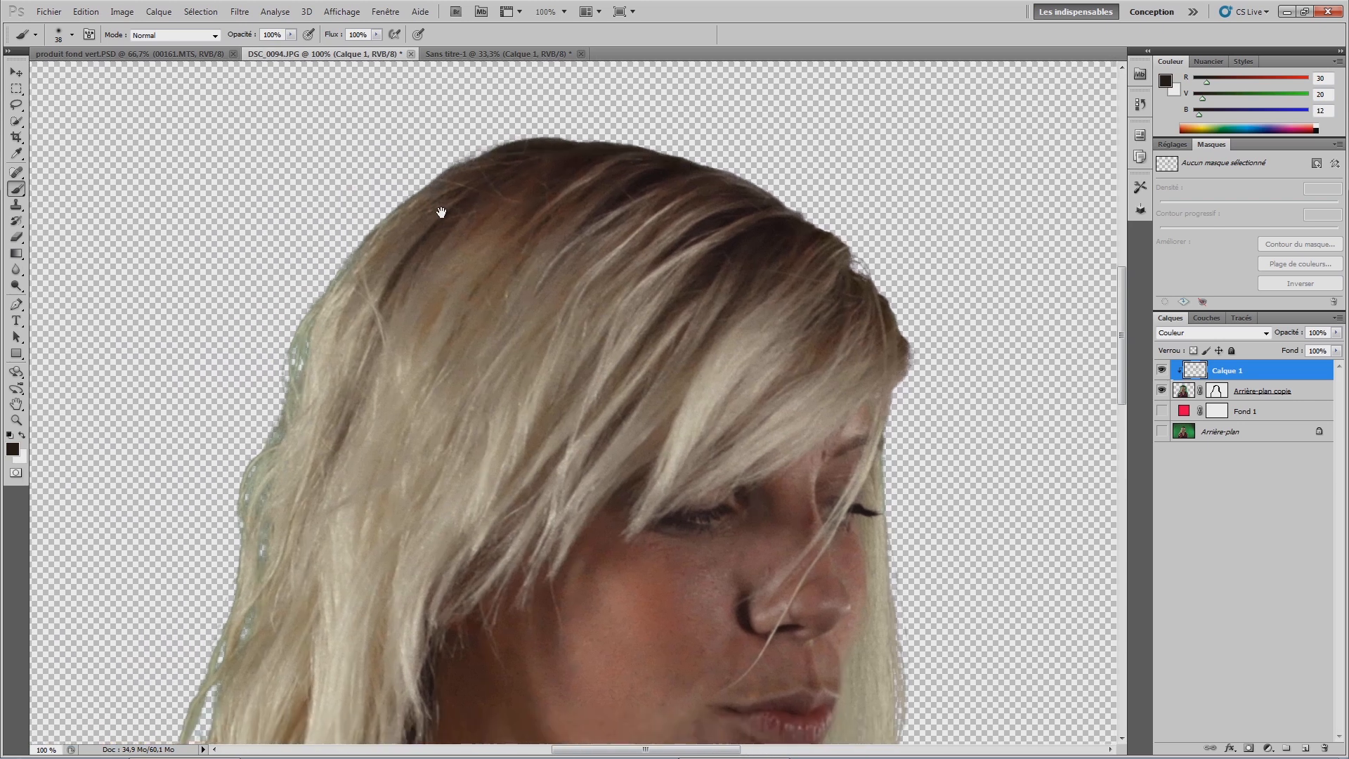
pyautogui.keyDown('alt'); pyautogui.click(373, 279); pyautogui.keyUp('alt')
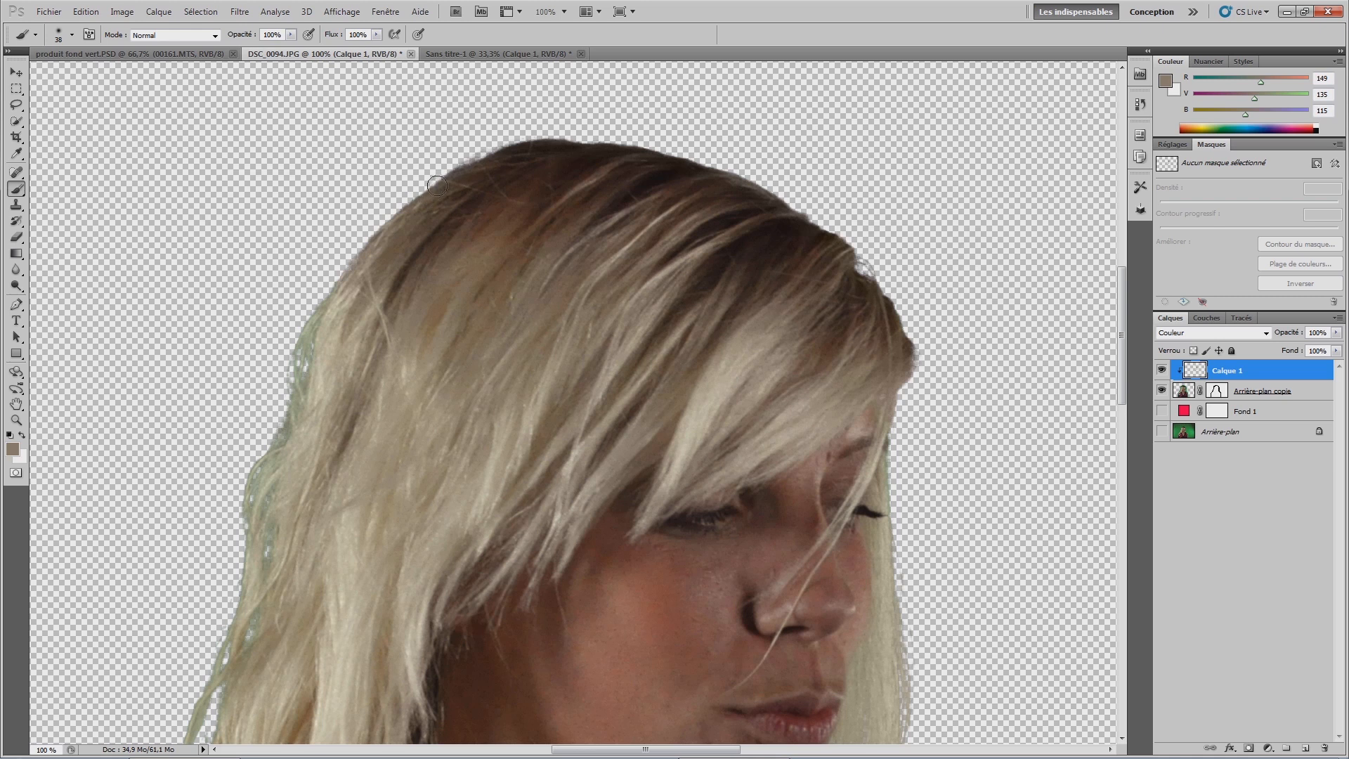
# Step: Recolour the green fringe along the hair at the back of the head with a sampled light blonde
pyautogui.moveTo(406, 275); pyautogui.dragTo(592, 145)
pyautogui.keyDown('alt'); pyautogui.click(521, 192); pyautogui.keyUp('alt')
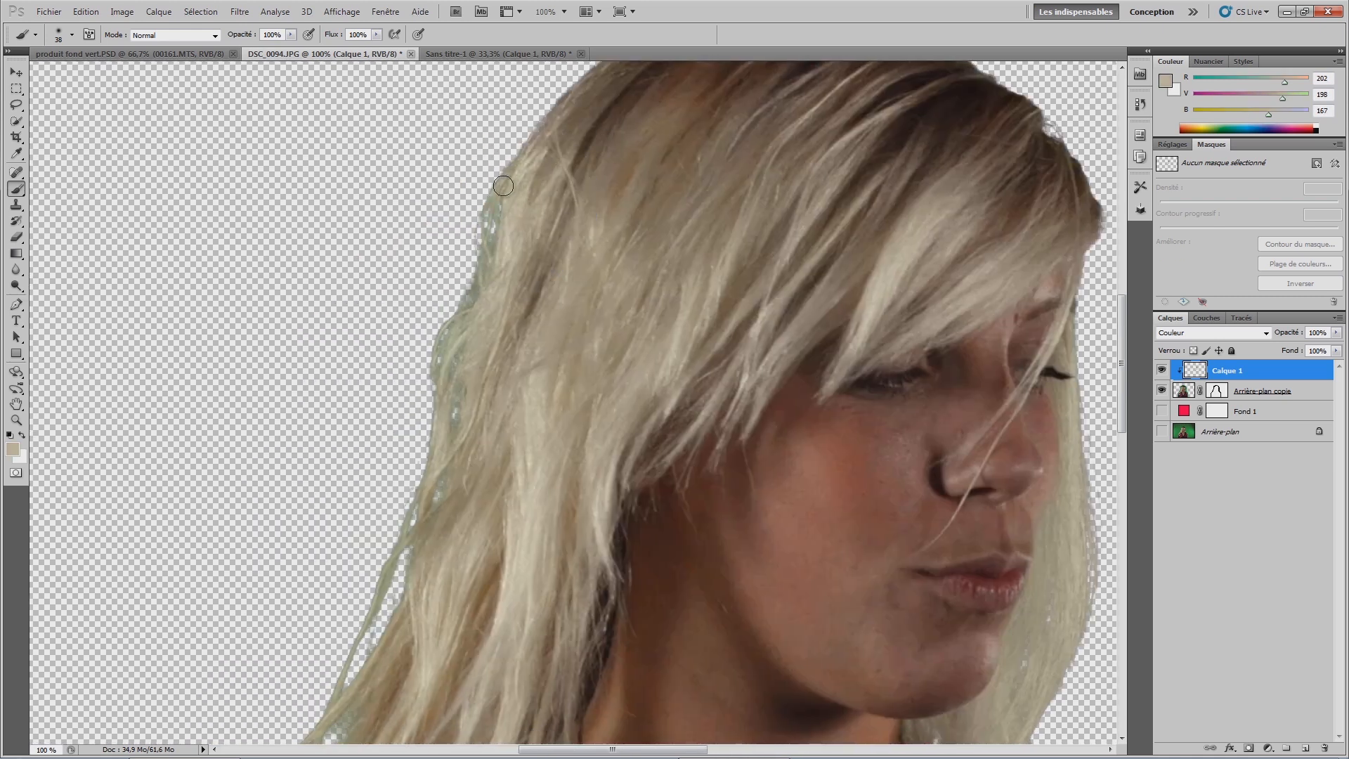
pyautogui.moveTo(477, 292)
pyautogui.mouseDown()
pyautogui.moveTo(503, 154)
pyautogui.moveTo(424, 390)
pyautogui.moveTo(470, 304)
pyautogui.moveTo(456, 415)
pyautogui.mouseUp()
# Step: Recolour the green tint in the long loose strands beside the neck and over the shoulder with sampled darker blonde tones
pyautogui.hscroll(-2, 496, 320)
pyautogui.scroll(-5, 519, 304)
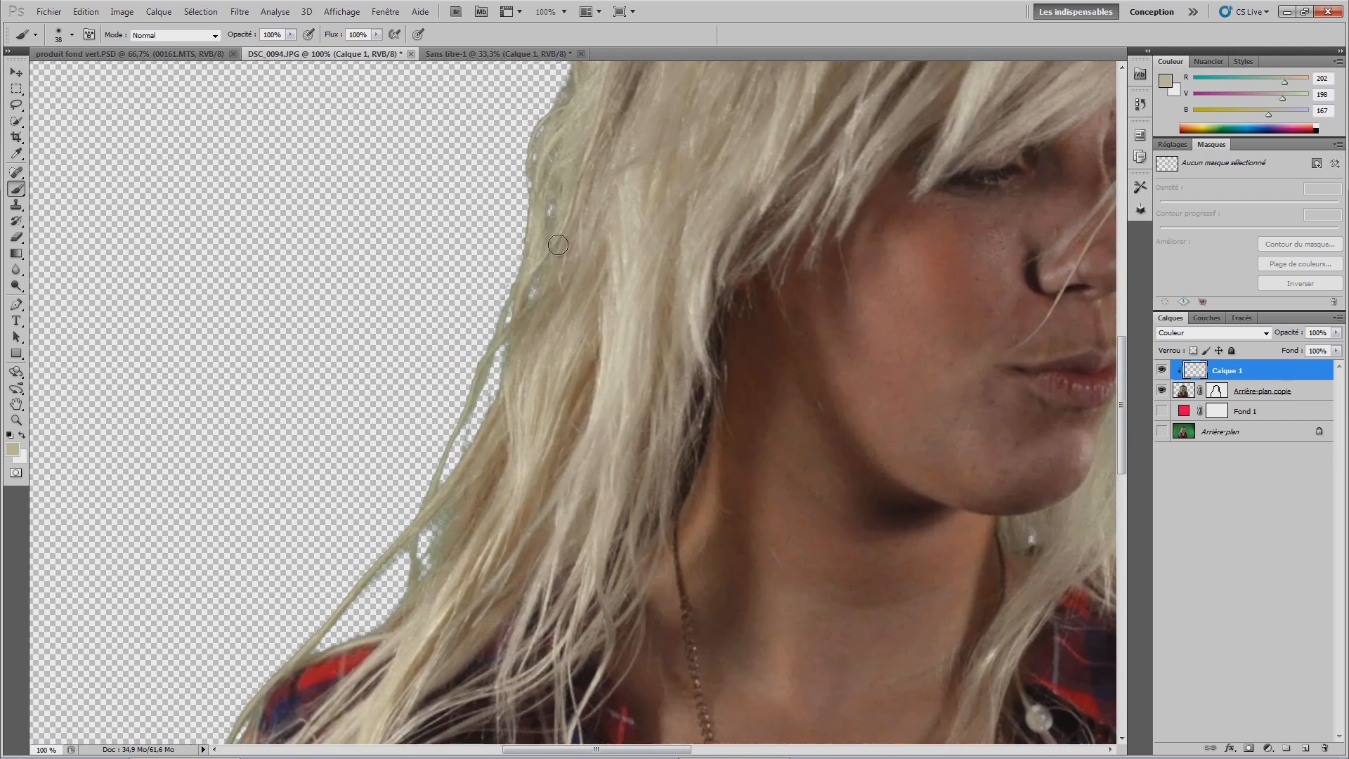
pyautogui.keyDown('alt'); pyautogui.click(590, 280); pyautogui.keyUp('alt')
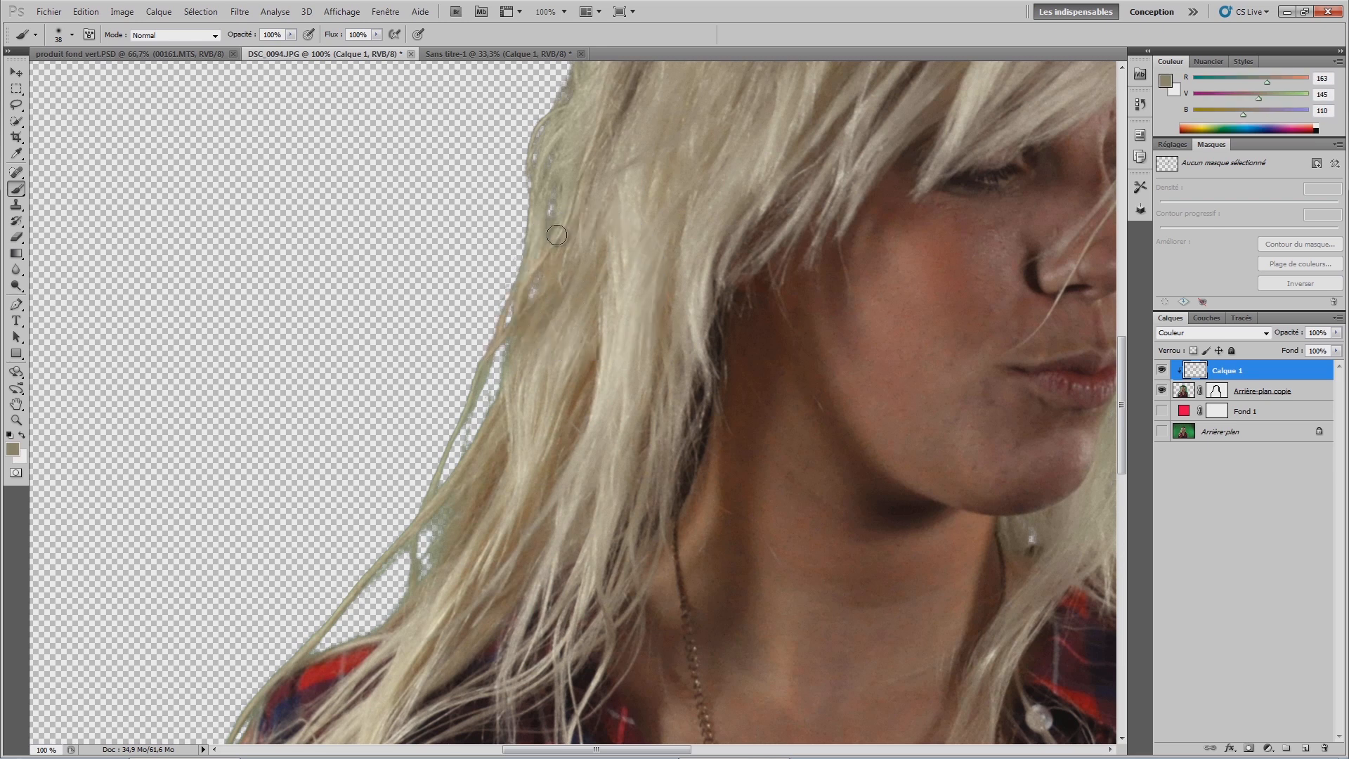
pyautogui.moveTo(559, 139)
pyautogui.mouseDown()
pyautogui.moveTo(525, 175)
pyautogui.moveTo(587, 99)
pyautogui.moveTo(524, 245)
pyautogui.mouseUp()
pyautogui.moveTo(476, 485); pyautogui.dragTo(572, 262)
pyautogui.moveTo(530, 310)
pyautogui.mouseDown()
pyautogui.moveTo(526, 346)
pyautogui.moveTo(502, 372)
pyautogui.moveTo(509, 350)
pyautogui.moveTo(489, 359)
pyautogui.moveTo(489, 322)
pyautogui.moveTo(430, 399)
pyautogui.moveTo(480, 324)
pyautogui.moveTo(427, 400)
pyautogui.moveTo(315, 506)
pyautogui.moveTo(311, 521)
pyautogui.moveTo(330, 491)
pyautogui.moveTo(277, 647)
pyautogui.moveTo(279, 709)
pyautogui.moveTo(300, 591)
pyautogui.mouseUp()
pyautogui.moveTo(362, 670); pyautogui.dragTo(520, 366)
pyautogui.moveTo(435, 399)
pyautogui.mouseDown()
pyautogui.moveTo(395, 475)
pyautogui.moveTo(419, 428)
pyautogui.moveTo(409, 522)
pyautogui.moveTo(452, 323)
pyautogui.mouseUp()
pyautogui.keyDown('alt'); pyautogui.click(456, 301); pyautogui.keyUp('alt')
pyautogui.moveTo(528, 176); pyautogui.dragTo(470, 427)
# Step: Recolour the green edge of the woman's lower right sleeve at 300% with navy and maroon sampled from the shirt
pyautogui.moveTo(607, 475)
pyautogui.mouseDown()
pyautogui.moveTo(598, 111)
pyautogui.moveTo(653, 18)
pyautogui.mouseUp()
pyautogui.hotkey('ctrl', '+')
pyautogui.hotkey('ctrl', '+')
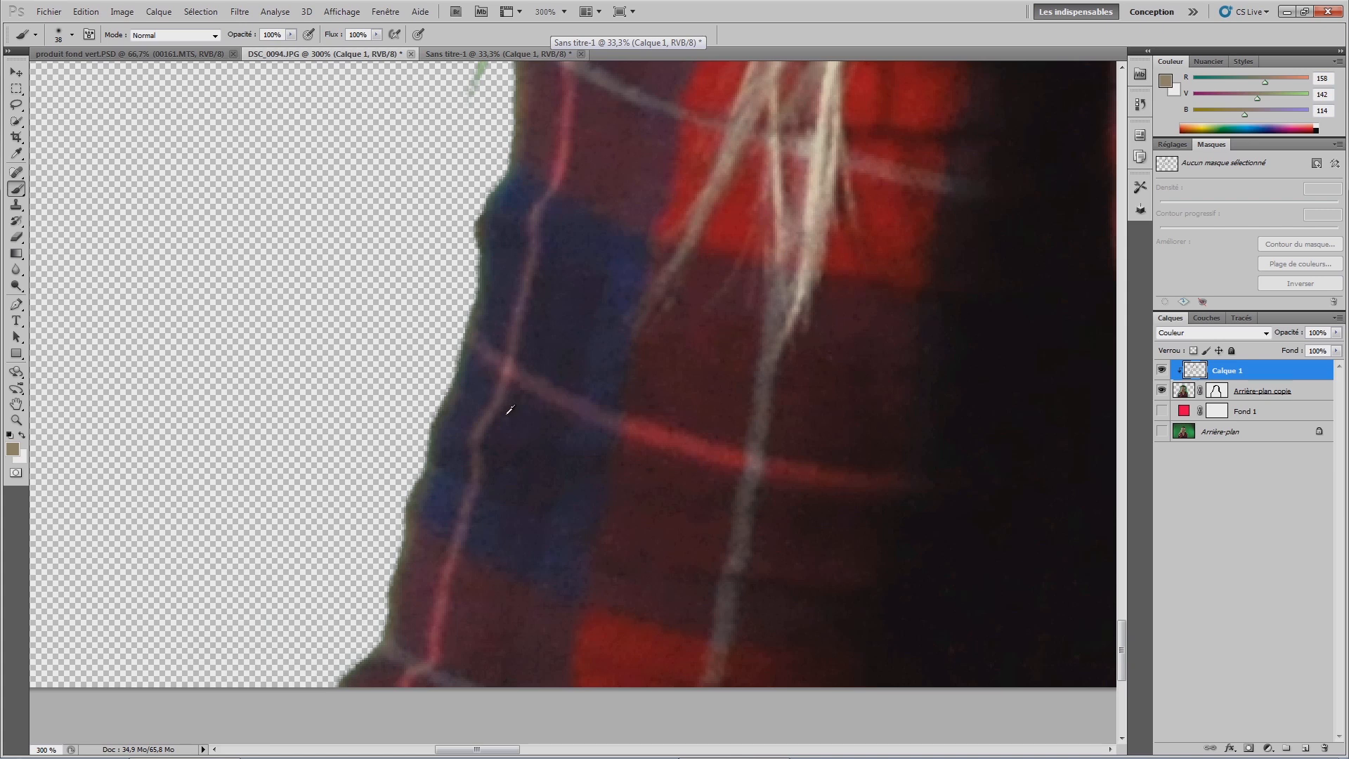
pyautogui.keyDown('alt'); pyautogui.click(498, 391); pyautogui.keyUp('alt')
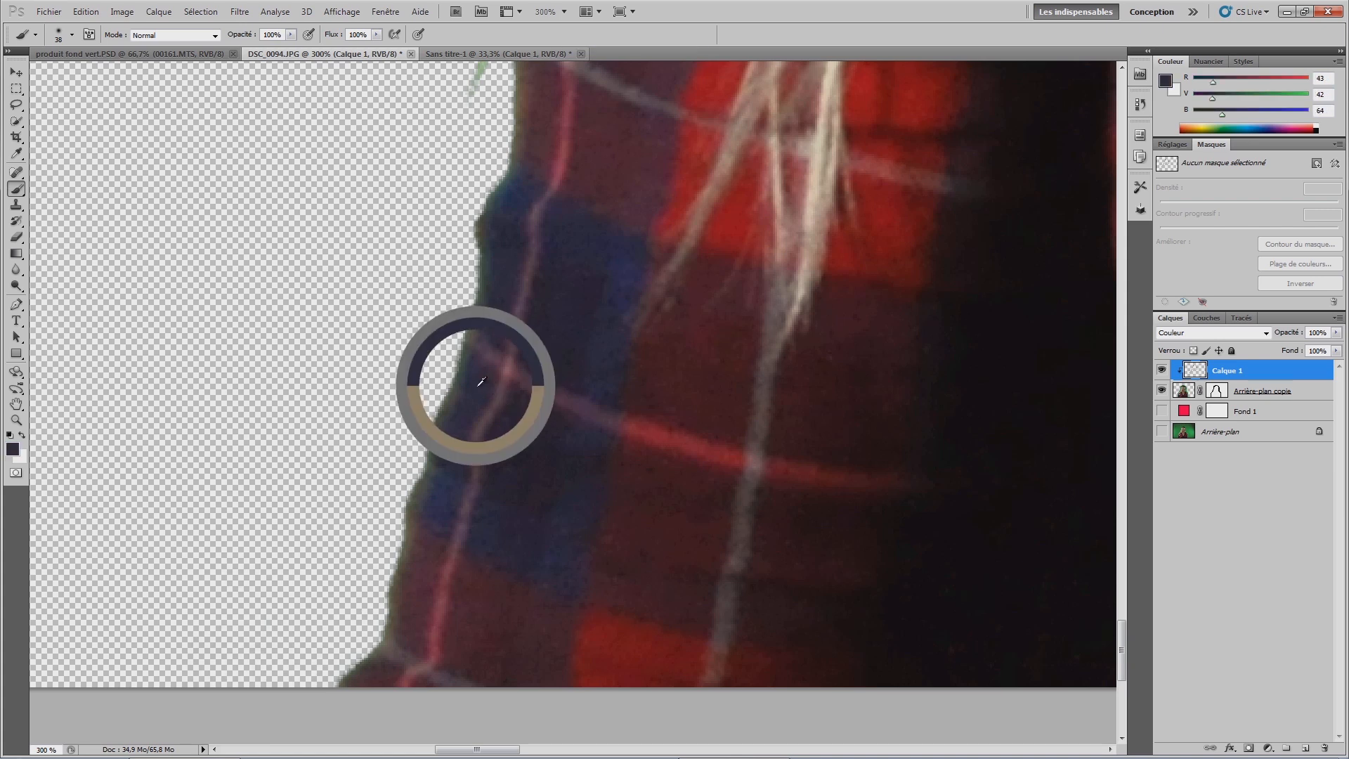
pyautogui.moveTo(450, 382)
pyautogui.mouseDown()
pyautogui.moveTo(409, 480)
pyautogui.moveTo(473, 219)
pyautogui.mouseUp()
pyautogui.keyDown('alt'); pyautogui.click(423, 586); pyautogui.keyUp('alt')
pyautogui.moveTo(384, 535)
pyautogui.mouseDown()
pyautogui.moveTo(399, 586)
pyautogui.moveTo(367, 633)
pyautogui.mouseUp()
# Step: Recolour the green edge higher up the woman's right sleeve, matching each check with sampled maroon, navy and red
pyautogui.moveTo(587, 352)
pyautogui.mouseDown()
pyautogui.moveTo(551, 518)
pyautogui.moveTo(559, 641)
pyautogui.mouseUp()
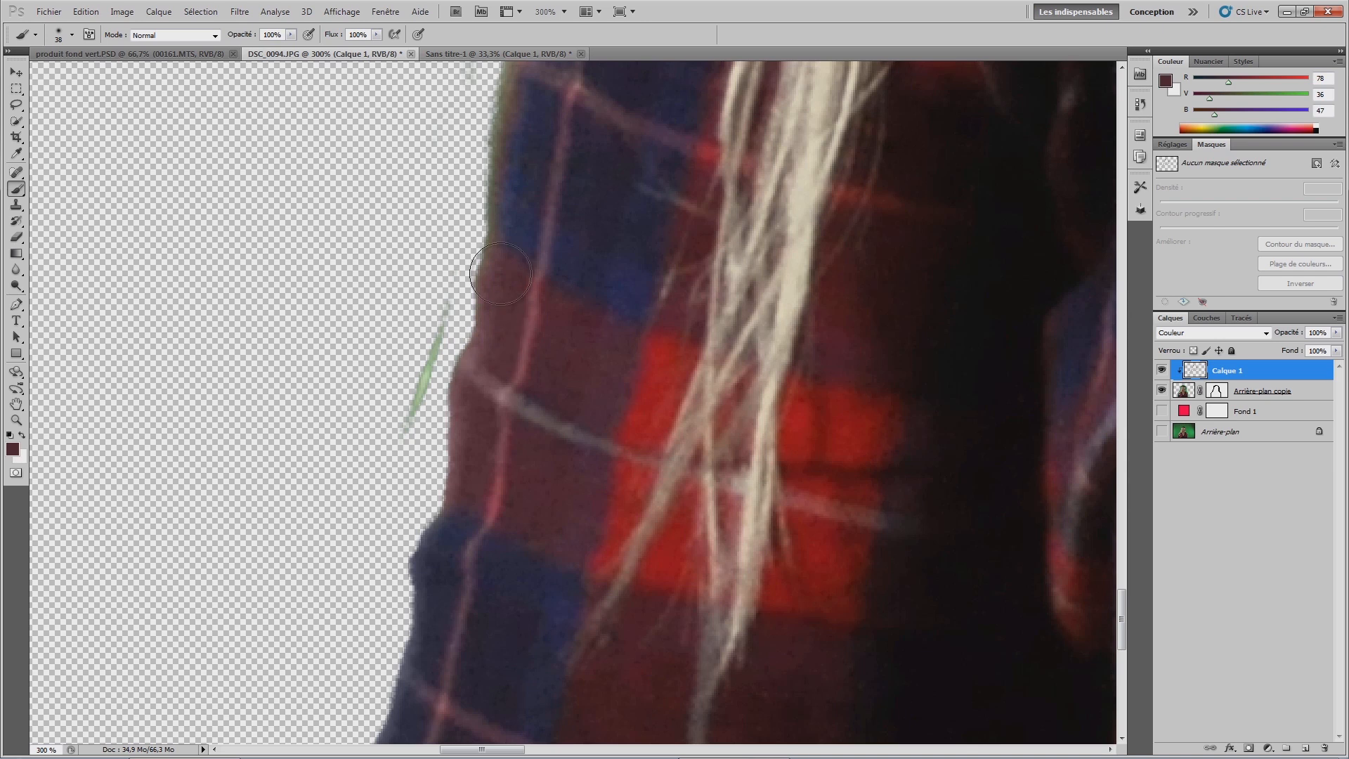
pyautogui.moveTo(554, 234); pyautogui.dragTo(543, 564)
pyautogui.moveTo(507, 521)
pyautogui.mouseDown()
pyautogui.moveTo(503, 469)
pyautogui.moveTo(488, 519)
pyautogui.moveTo(502, 264)
pyautogui.moveTo(568, 297)
pyautogui.moveTo(559, 506)
pyautogui.mouseUp()
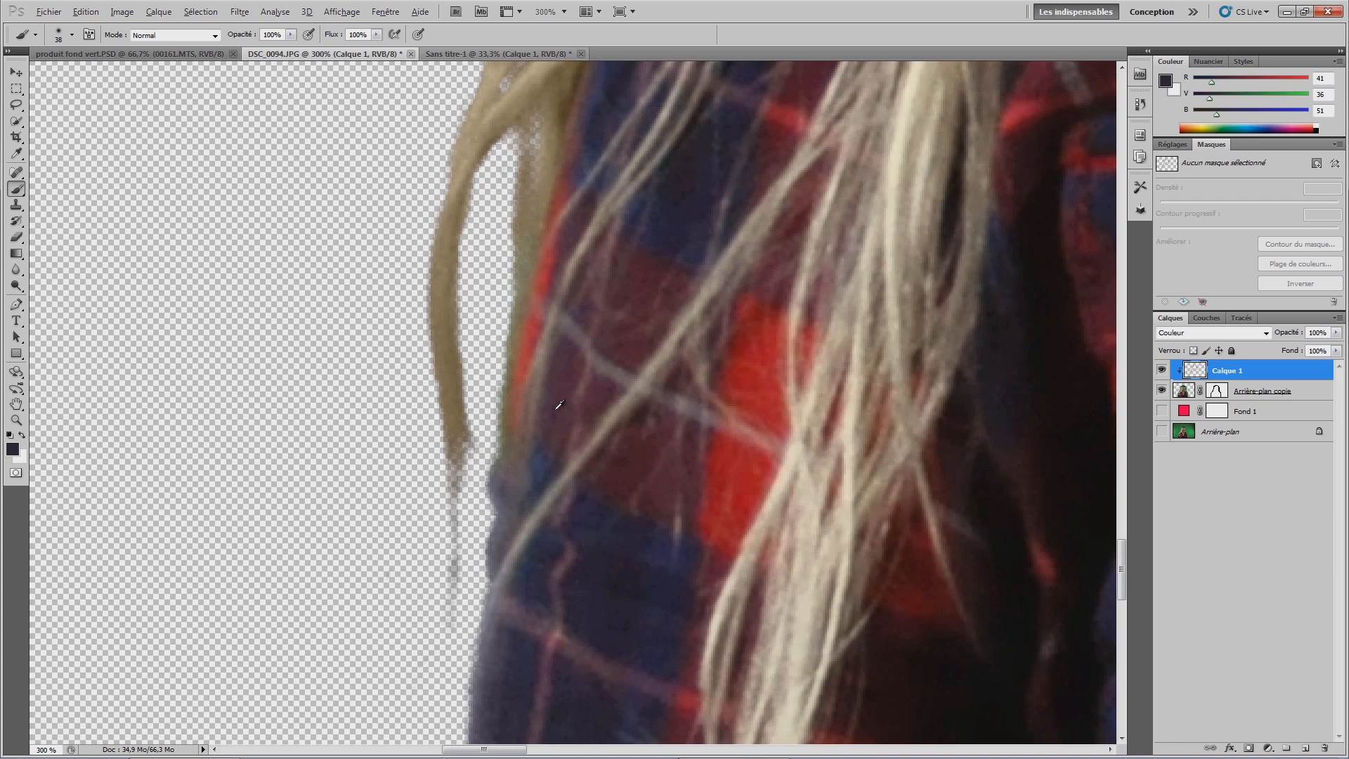
pyautogui.keyDown('alt'); pyautogui.click(532, 337); pyautogui.keyUp('alt')
pyautogui.moveTo(518, 345); pyautogui.dragTo(489, 443)
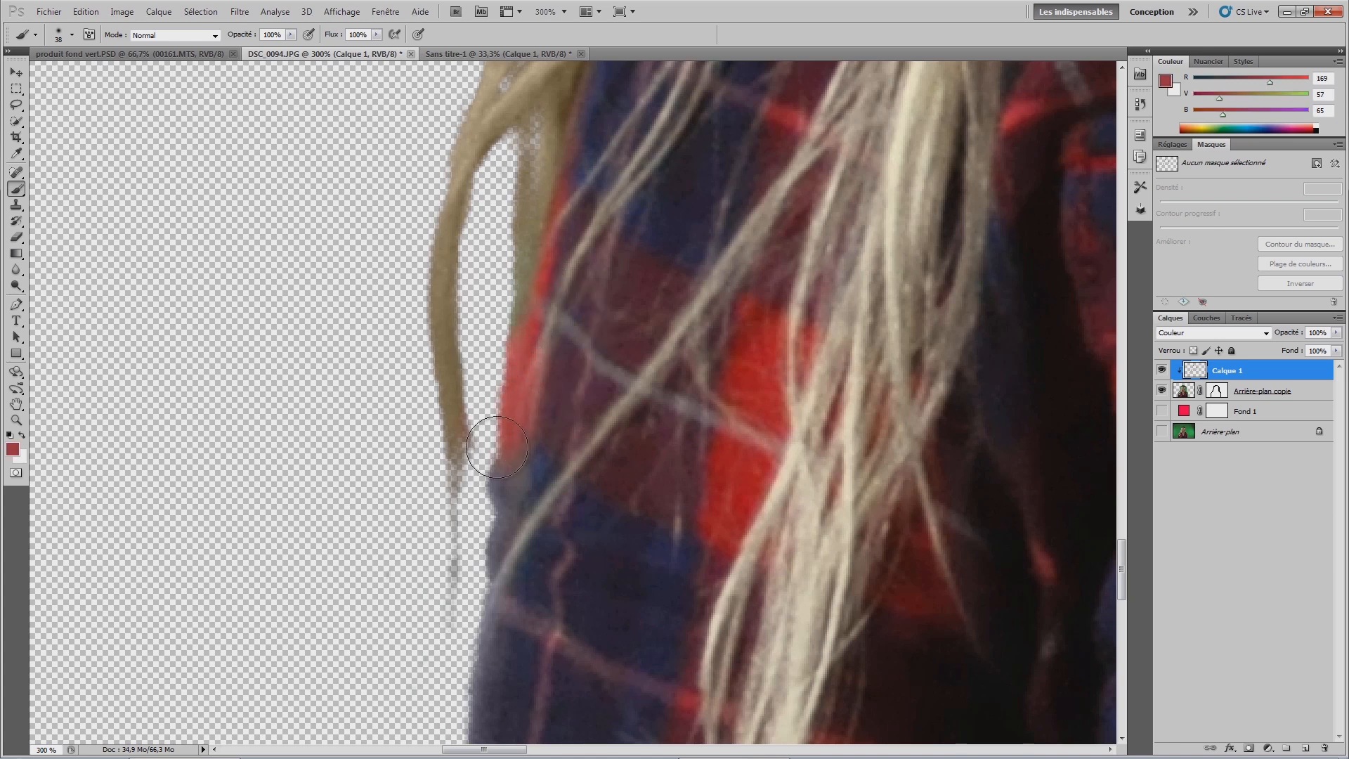
# Step: Recolour the green edge of the woman's left upper sleeve with red and navy sampled from the adjacent checks
pyautogui.moveTo(916, 478); pyautogui.dragTo(344, 351)
pyautogui.moveTo(801, 401); pyautogui.dragTo(38, 372)
pyautogui.moveTo(861, 370); pyautogui.dragTo(160, 533)
pyautogui.moveTo(771, 282); pyautogui.dragTo(349, 645)
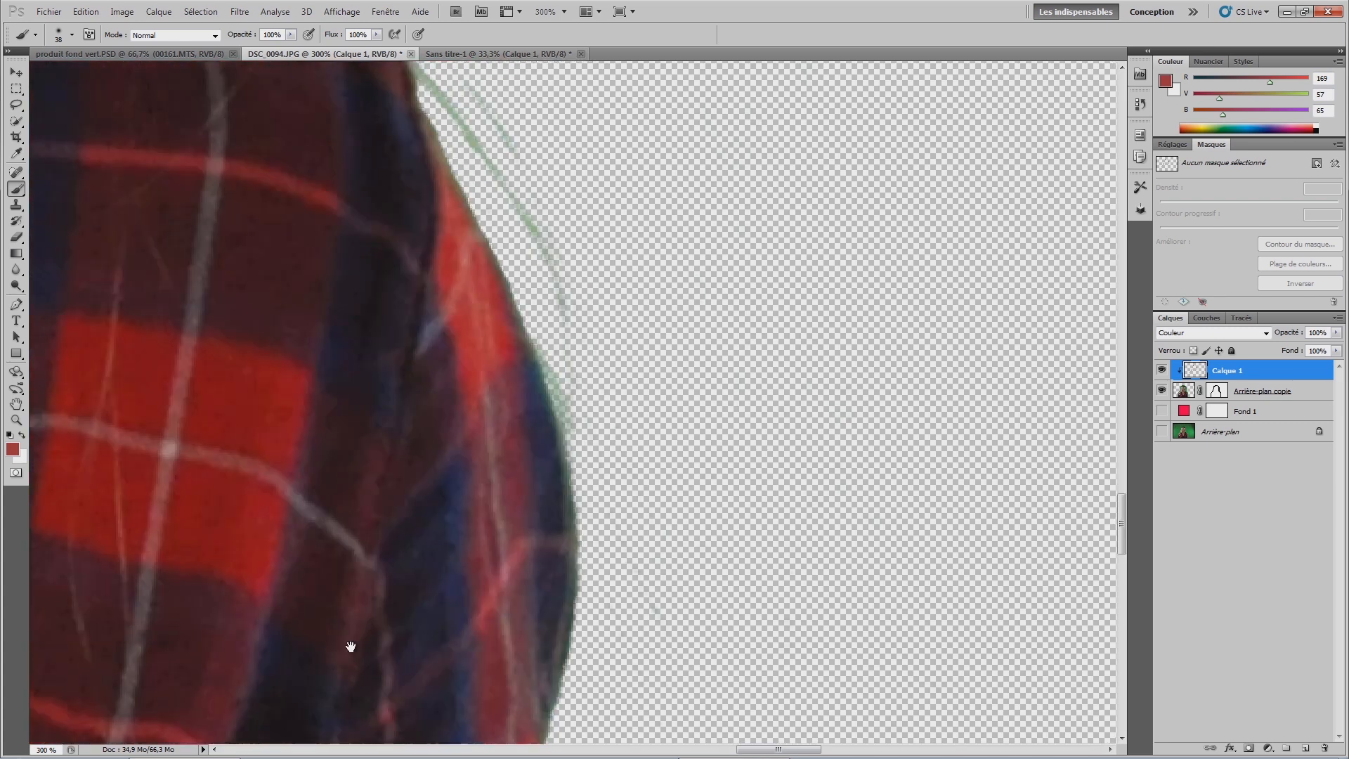
pyautogui.keyDown('alt'); pyautogui.click(505, 318); pyautogui.keyUp('alt')
pyautogui.click(541, 286)
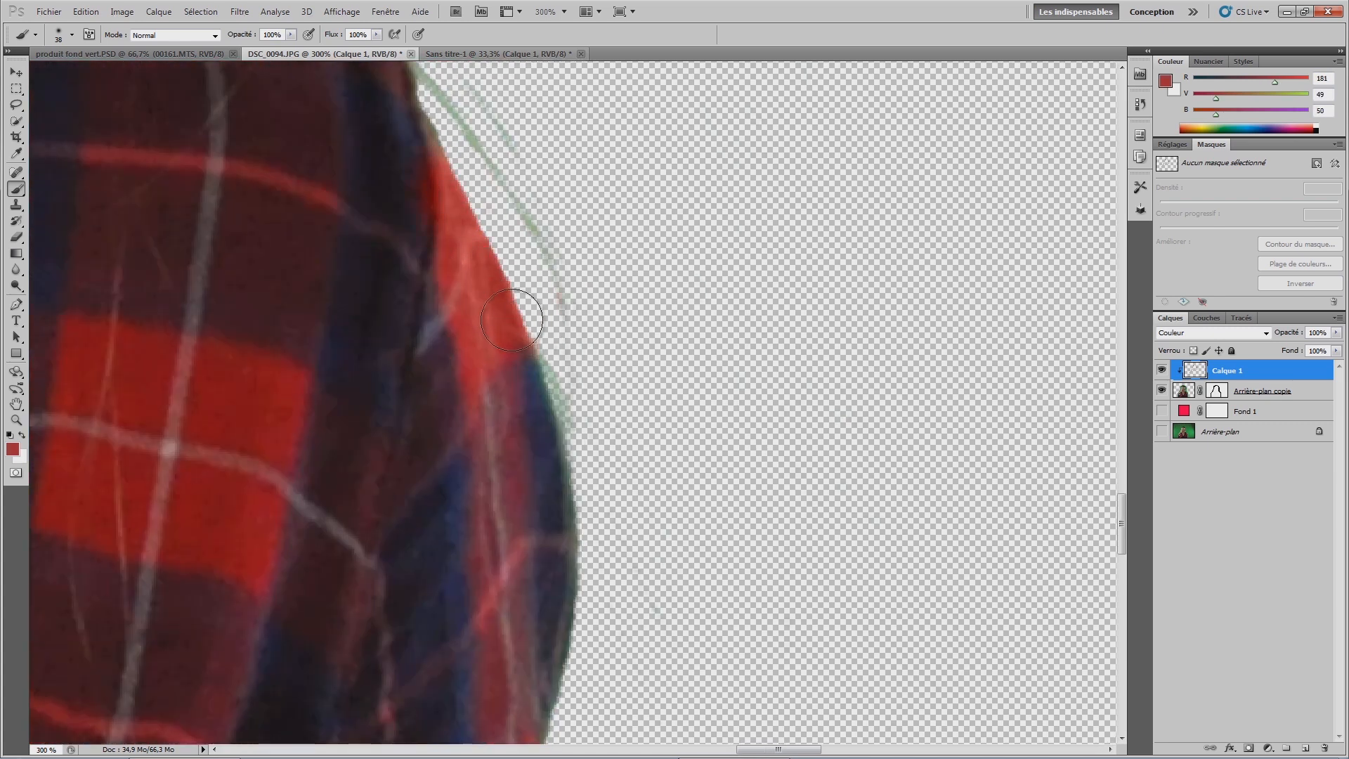
pyautogui.keyDown('alt'); pyautogui.click(538, 444); pyautogui.keyUp('alt')
pyautogui.moveTo(553, 384)
pyautogui.mouseDown()
pyautogui.moveTo(587, 506)
pyautogui.moveTo(583, 647)
pyautogui.moveTo(602, 336)
pyautogui.mouseUp()
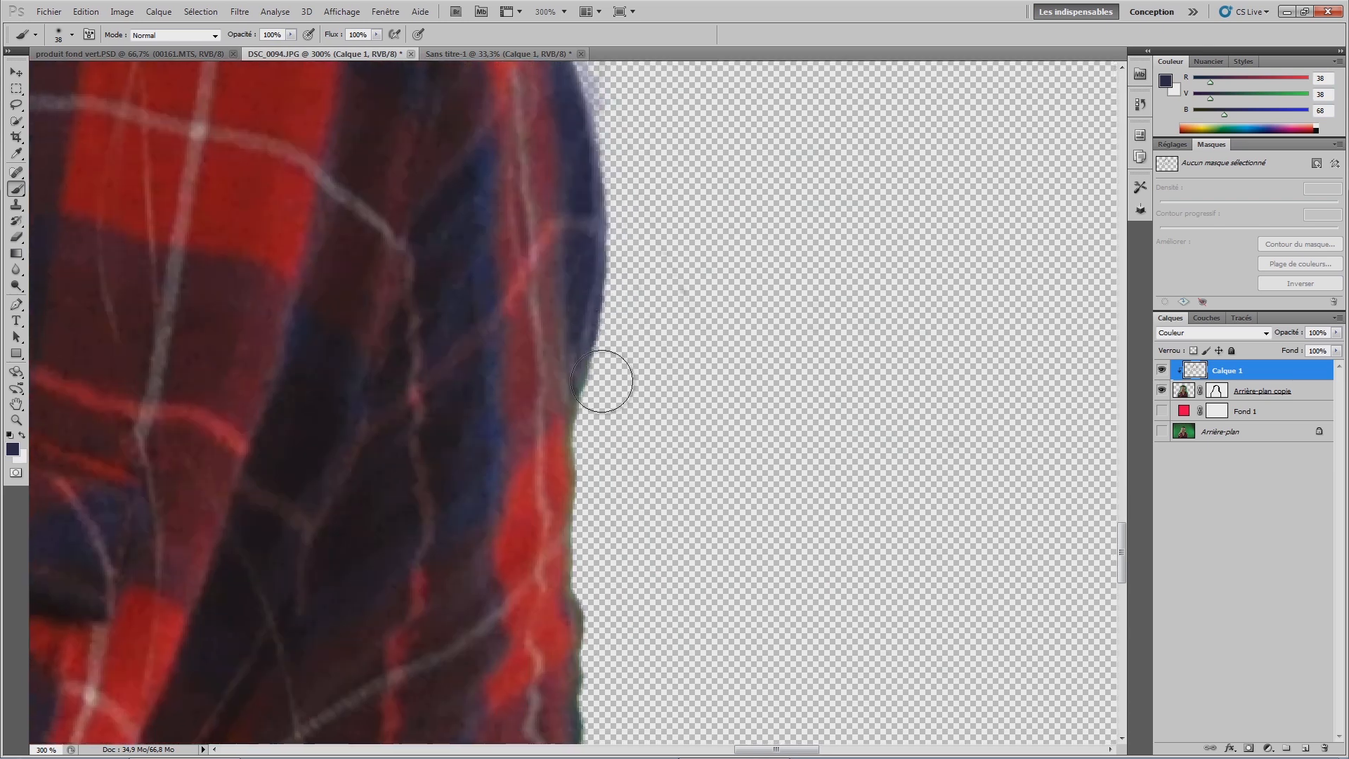
# Step: Recolour the green edge along the middle of the woman's left sleeve with red and maroon sampled beside it
pyautogui.keyDown('alt'); pyautogui.click(540, 443); pyautogui.keyUp('alt')
pyautogui.moveTo(571, 422); pyautogui.dragTo(577, 475)
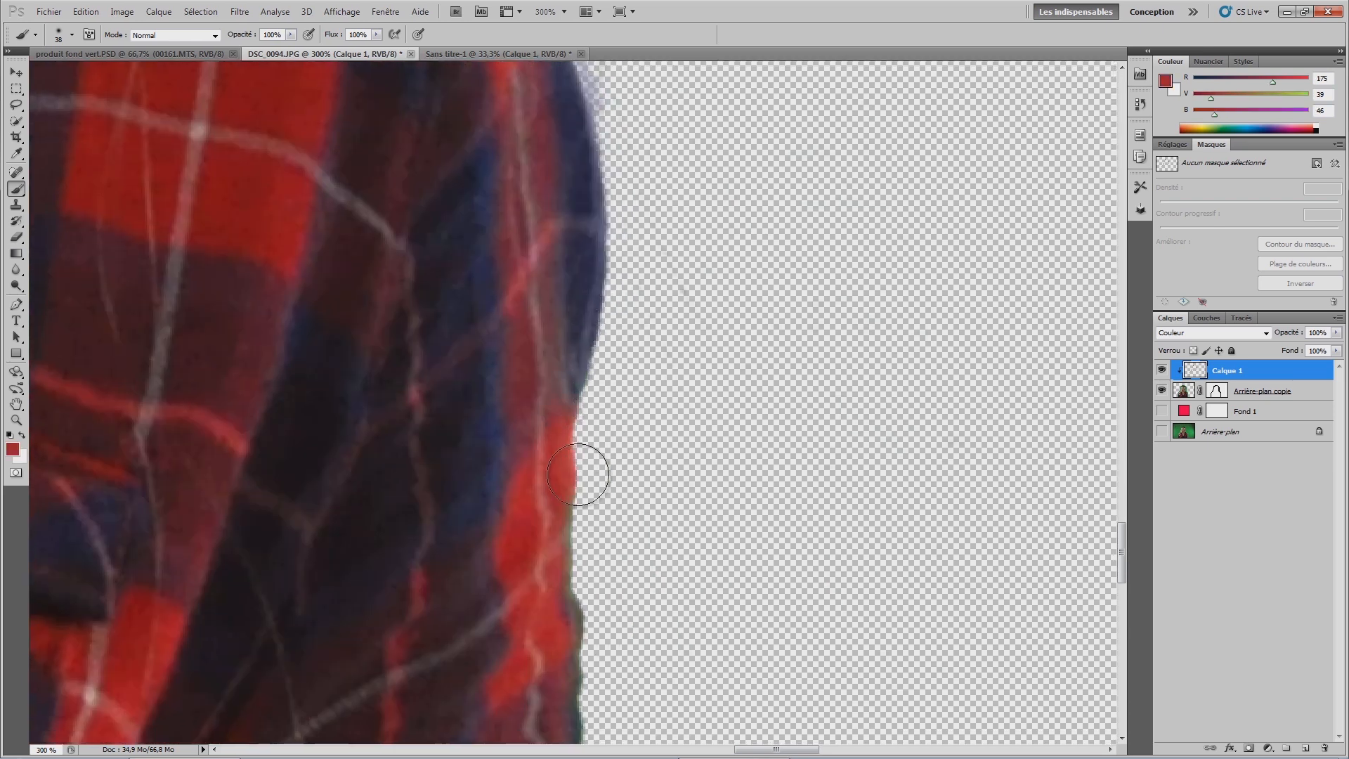
pyautogui.moveTo(593, 664); pyautogui.dragTo(602, 361)
pyautogui.keyDown('alt'); pyautogui.click(578, 309); pyautogui.keyUp('alt')
pyautogui.moveTo(578, 415)
pyautogui.mouseDown()
pyautogui.moveTo(595, 537)
pyautogui.moveTo(639, 341)
pyautogui.moveTo(607, 350)
pyautogui.moveTo(610, 317)
pyautogui.mouseUp()
# Step: Recolour the green edge of the woman's lower left sleeve down to the image's bottom edge with sampled maroon and navy
pyautogui.keyDown('alt'); pyautogui.click(597, 340); pyautogui.keyUp('alt')
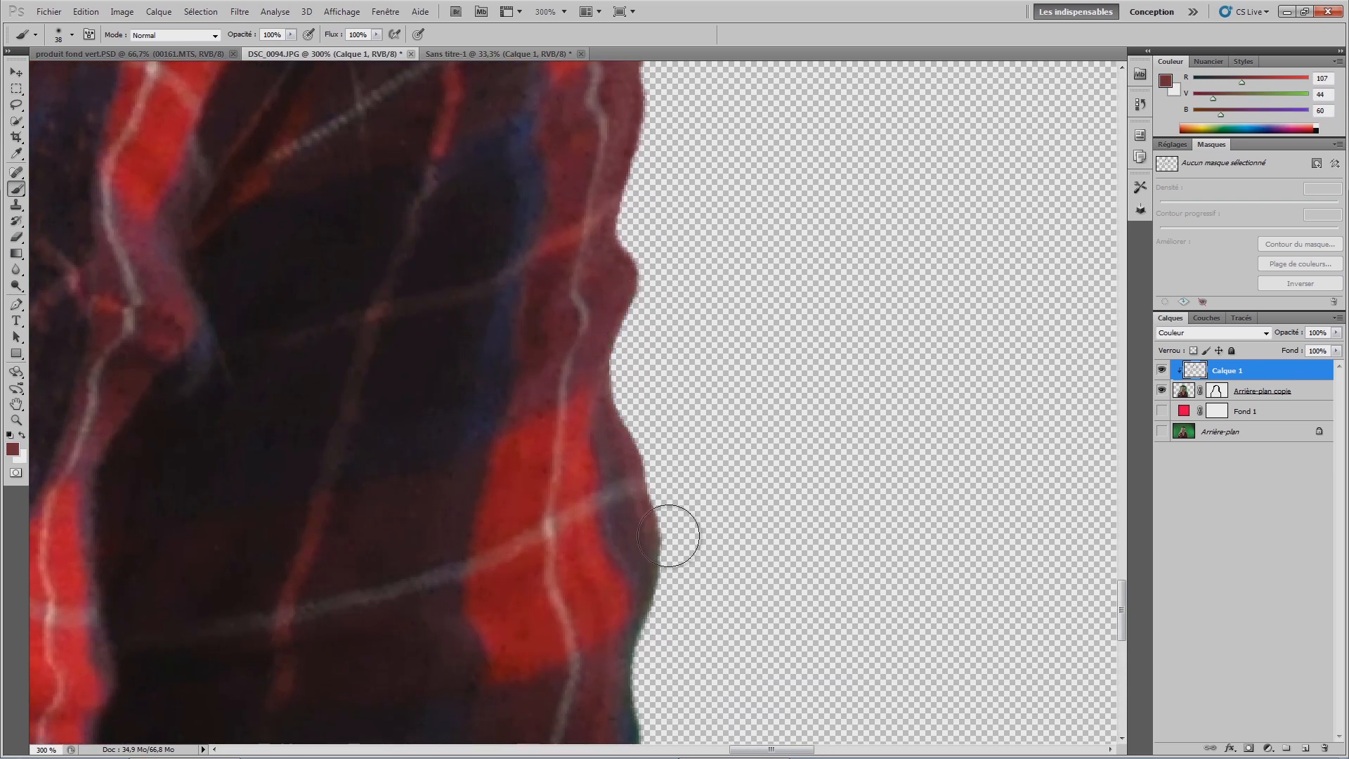
pyautogui.moveTo(669, 535); pyautogui.dragTo(678, 572)
pyautogui.moveTo(672, 606); pyautogui.dragTo(696, 293)
pyautogui.keyDown('alt'); pyautogui.click(648, 423); pyautogui.keyUp('alt')
pyautogui.moveTo(659, 350)
pyautogui.mouseDown()
pyautogui.moveTo(665, 448)
pyautogui.moveTo(687, 315)
pyautogui.moveTo(670, 491)
pyautogui.moveTo(689, 536)
pyautogui.mouseUp()
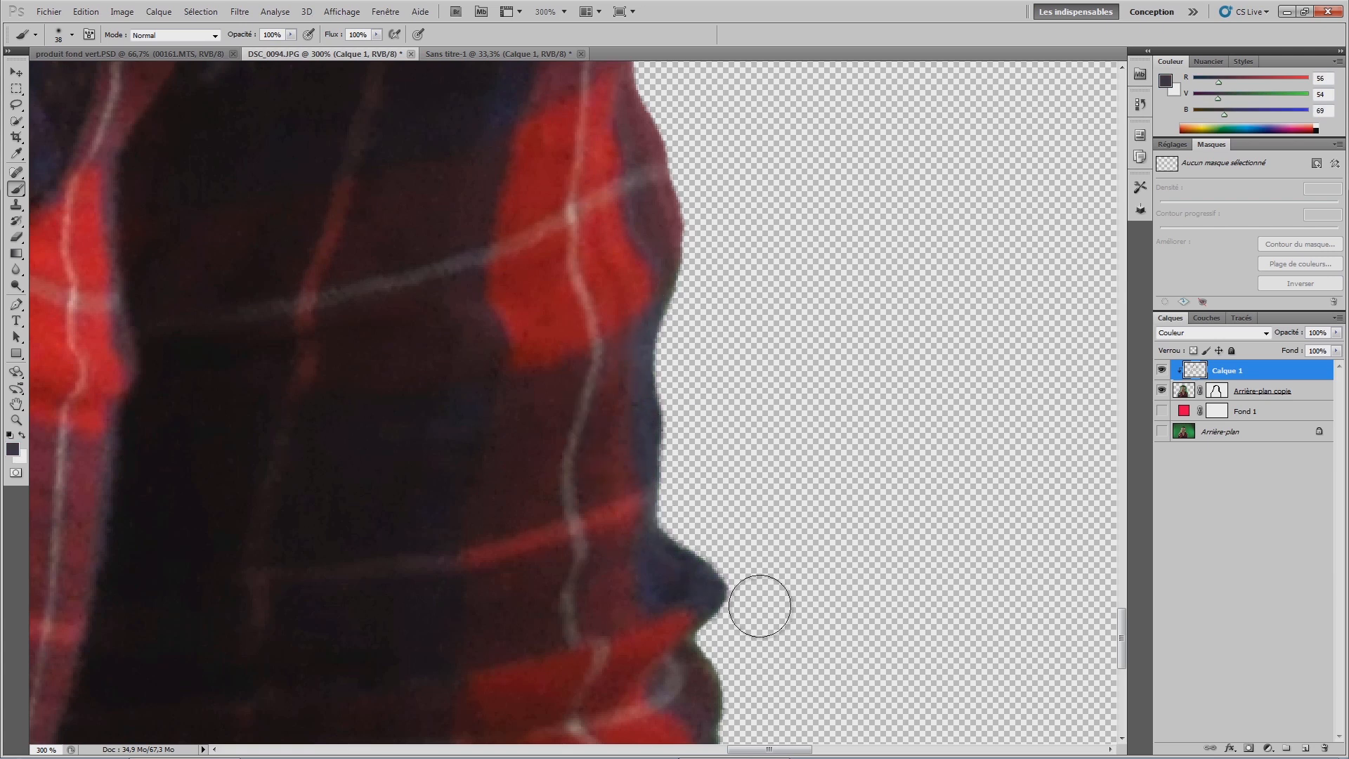
pyautogui.moveTo(759, 605); pyautogui.dragTo(726, 280)
pyautogui.keyDown('alt'); pyautogui.click(711, 356); pyautogui.keyUp('alt')
pyautogui.moveTo(710, 447)
pyautogui.mouseDown()
pyautogui.moveTo(688, 531)
pyautogui.moveTo(717, 458)
pyautogui.mouseUp()
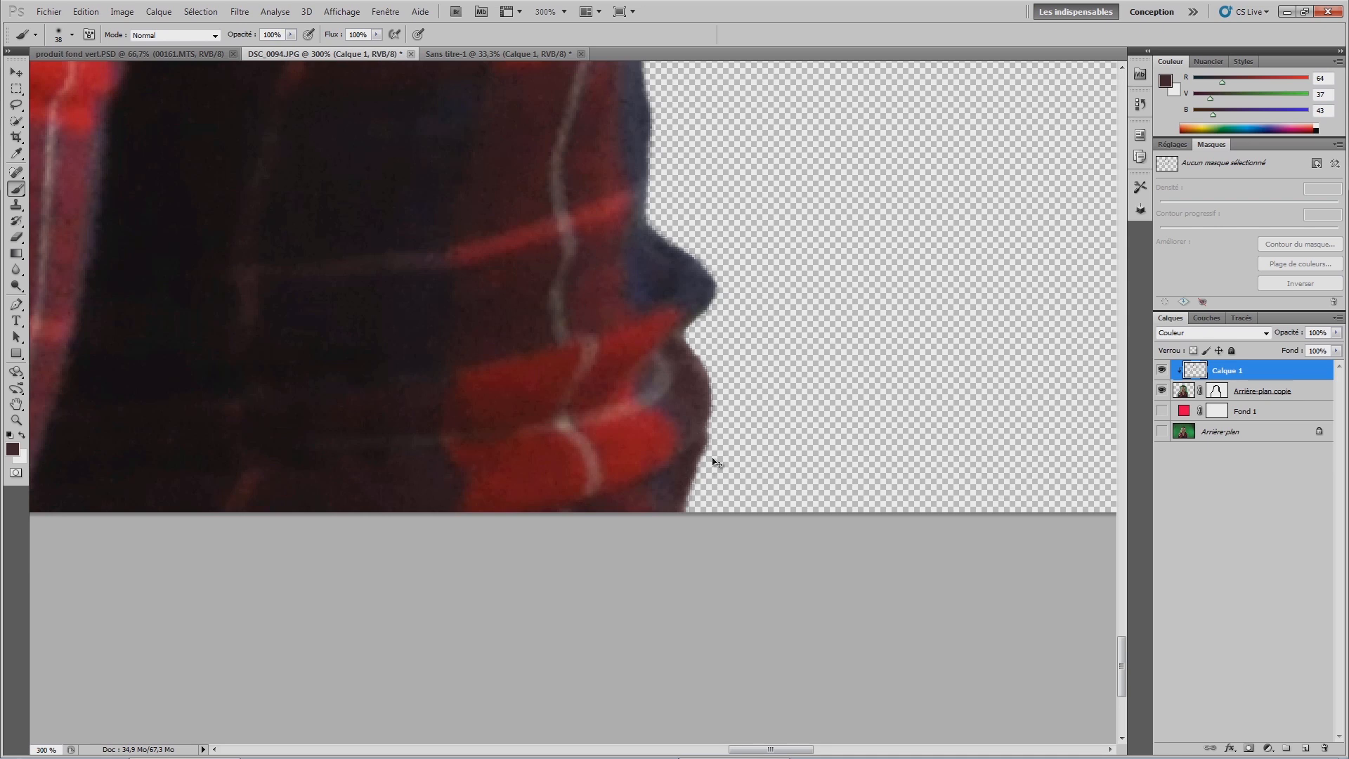
# Step: Bring the Jim's Tuto title image into DSC_0094.JPG as a new layer and move it between Fond 1 and Arrière-plan
pyautogui.hotkey('ctrl', '0')
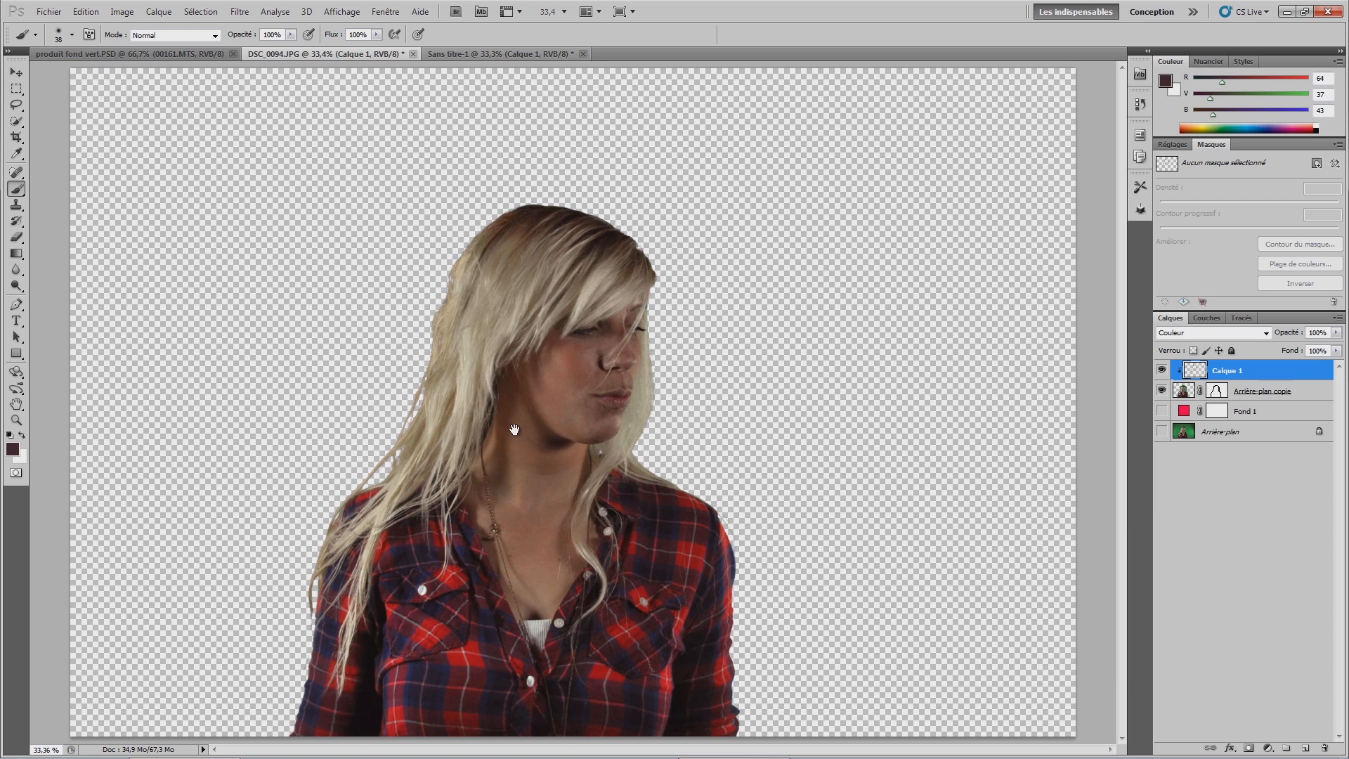
pyautogui.press('f')
pyautogui.moveTo(569, 480); pyautogui.dragTo(448, 461)
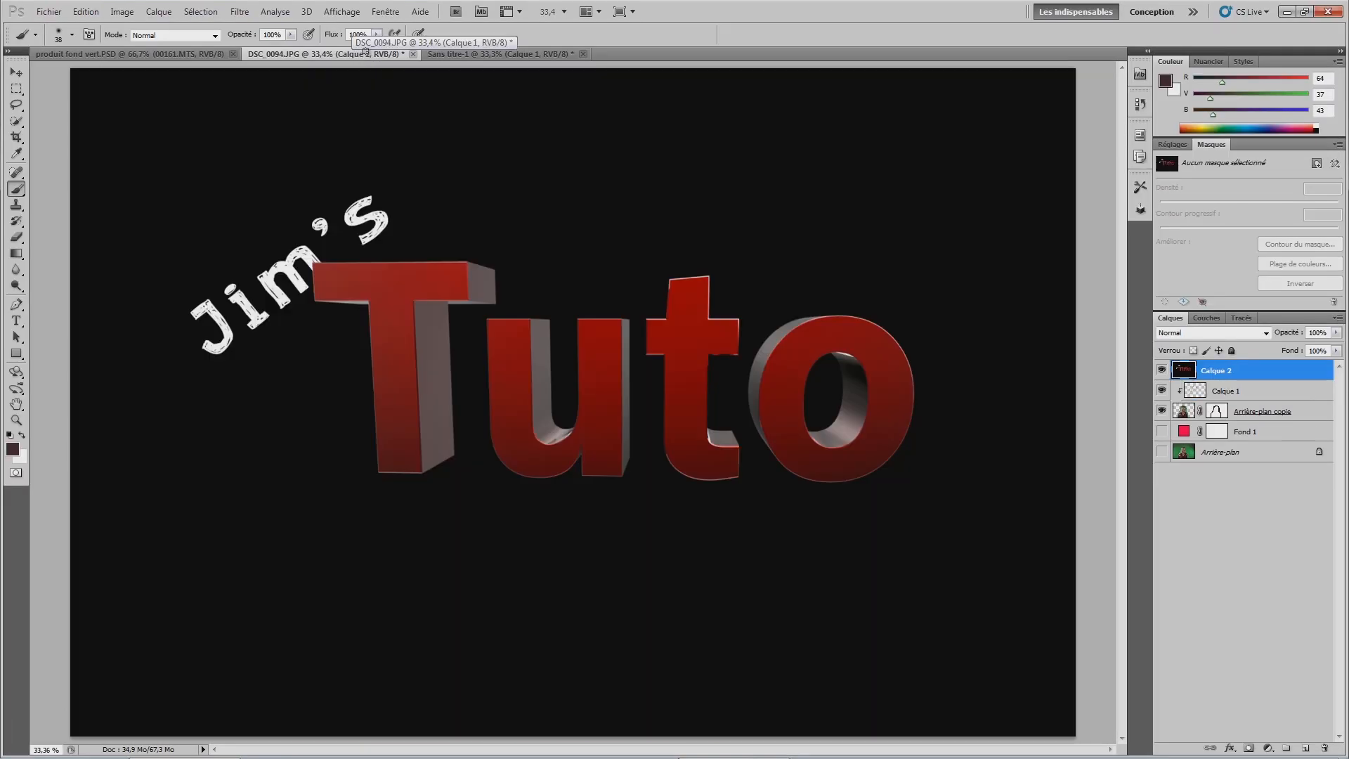
pyautogui.moveTo(1265, 365); pyautogui.dragTo(1253, 442)
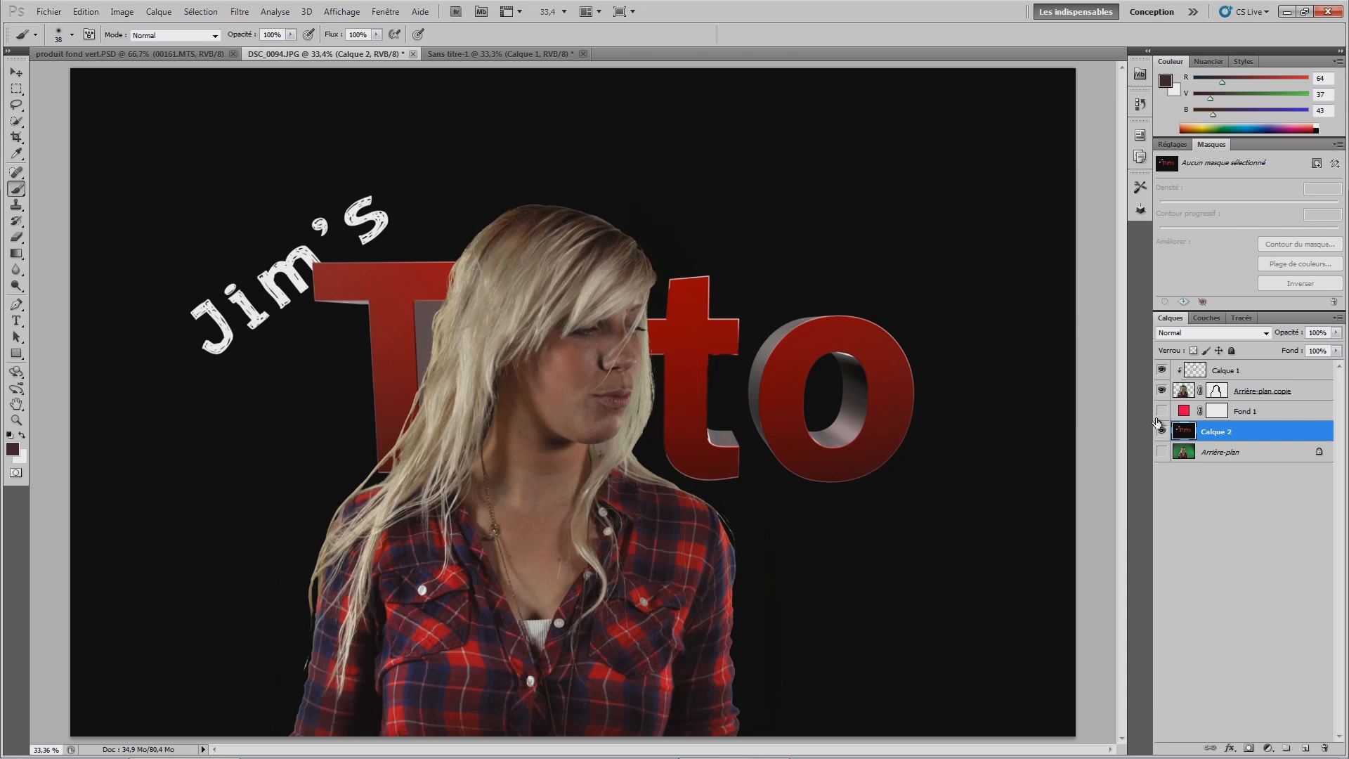
# Step: Apply a Gaussian blur with a radius of 5.0 pixels to the Jim's Tuto title layer, Calque 2
pyautogui.click(238, 11)
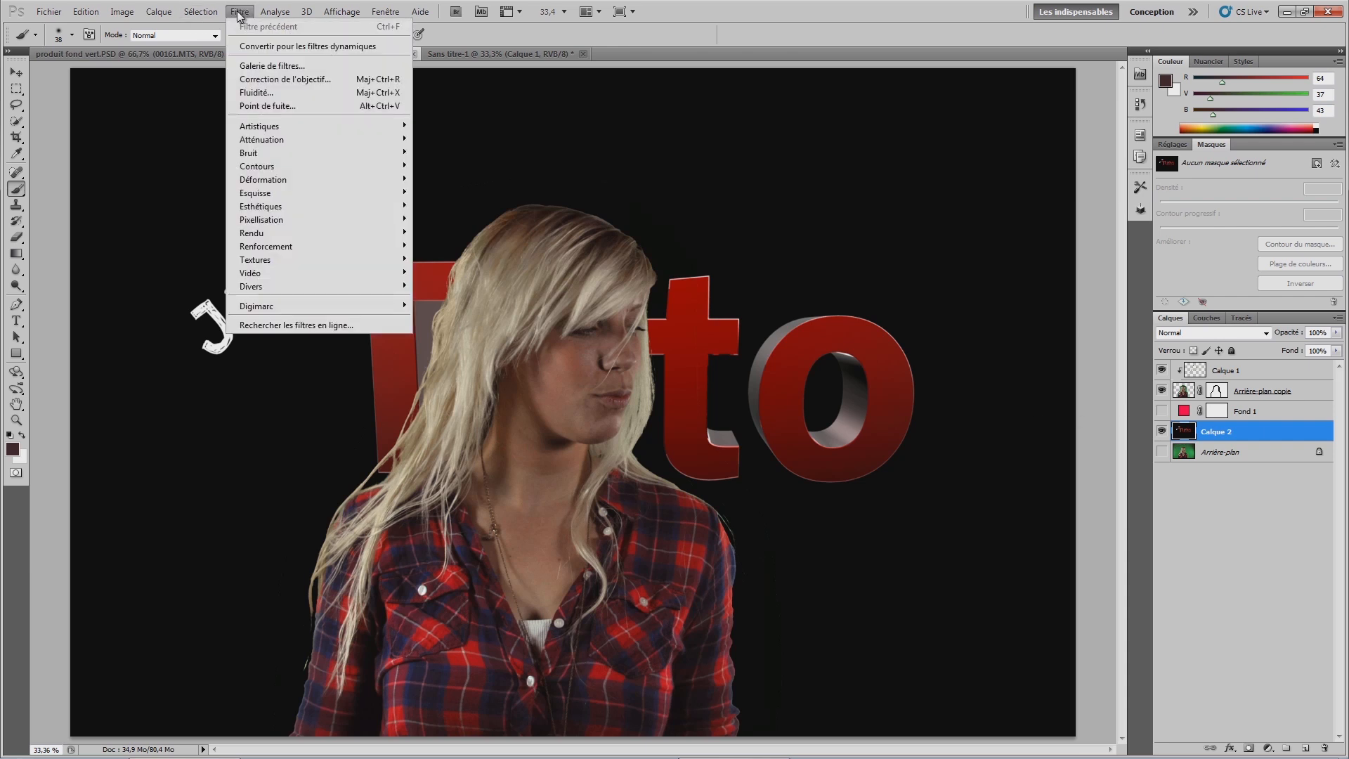
pyautogui.moveTo(377, 139)
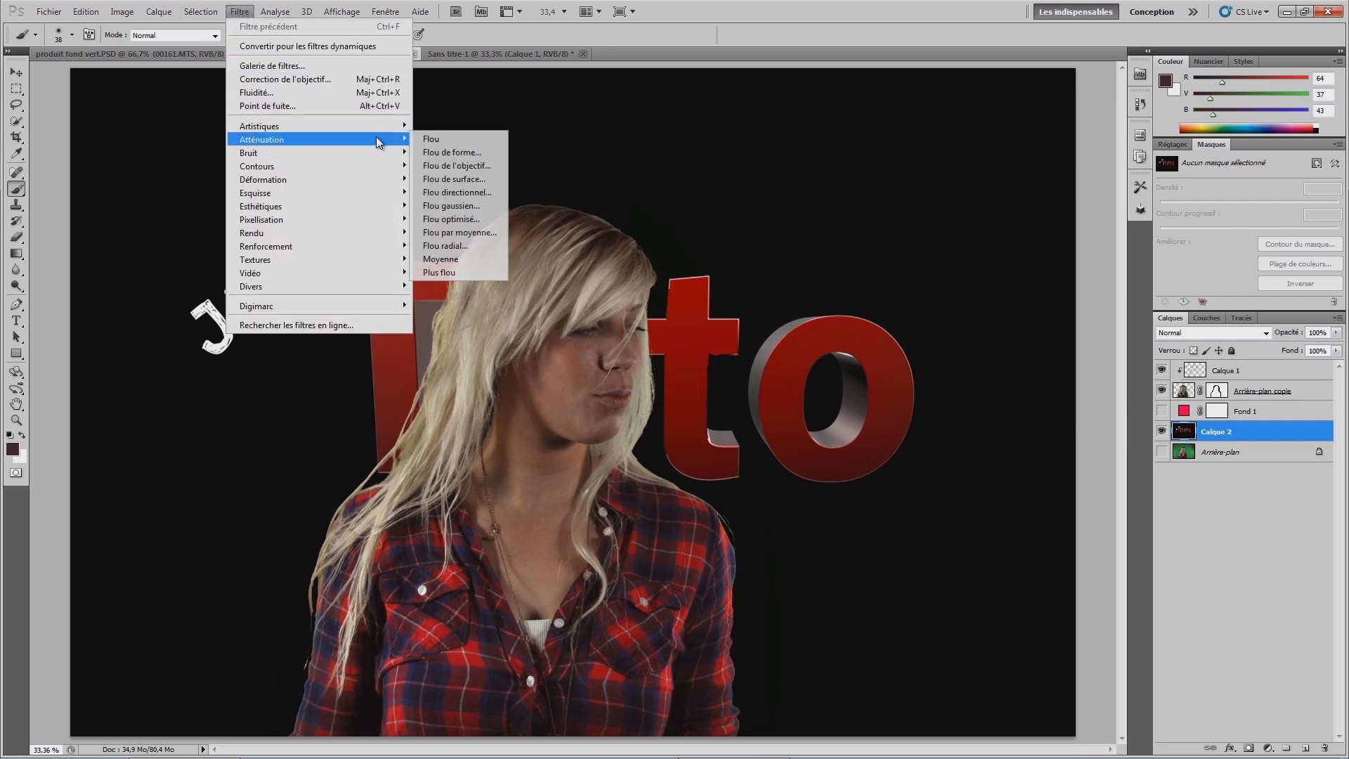
pyautogui.click(458, 205)
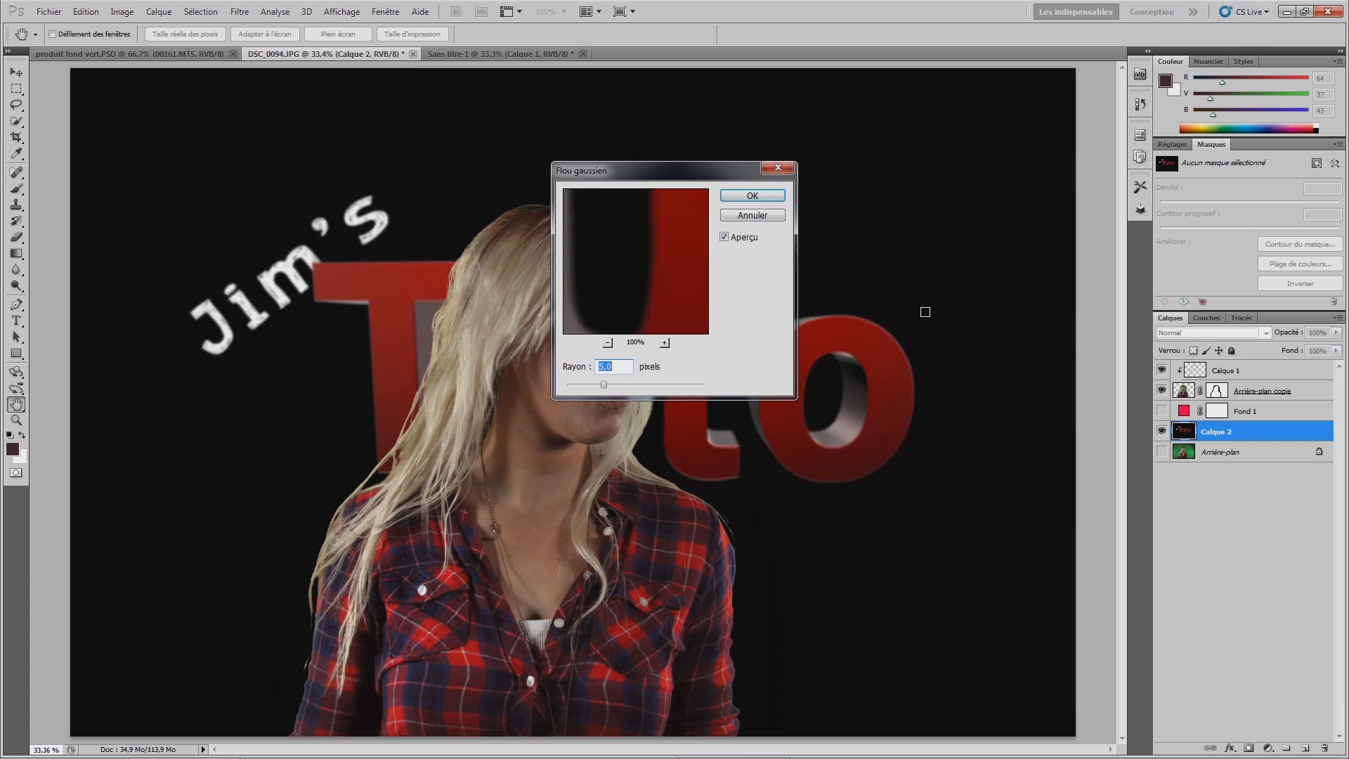
pyautogui.click(752, 195)
pyautogui.press('b')
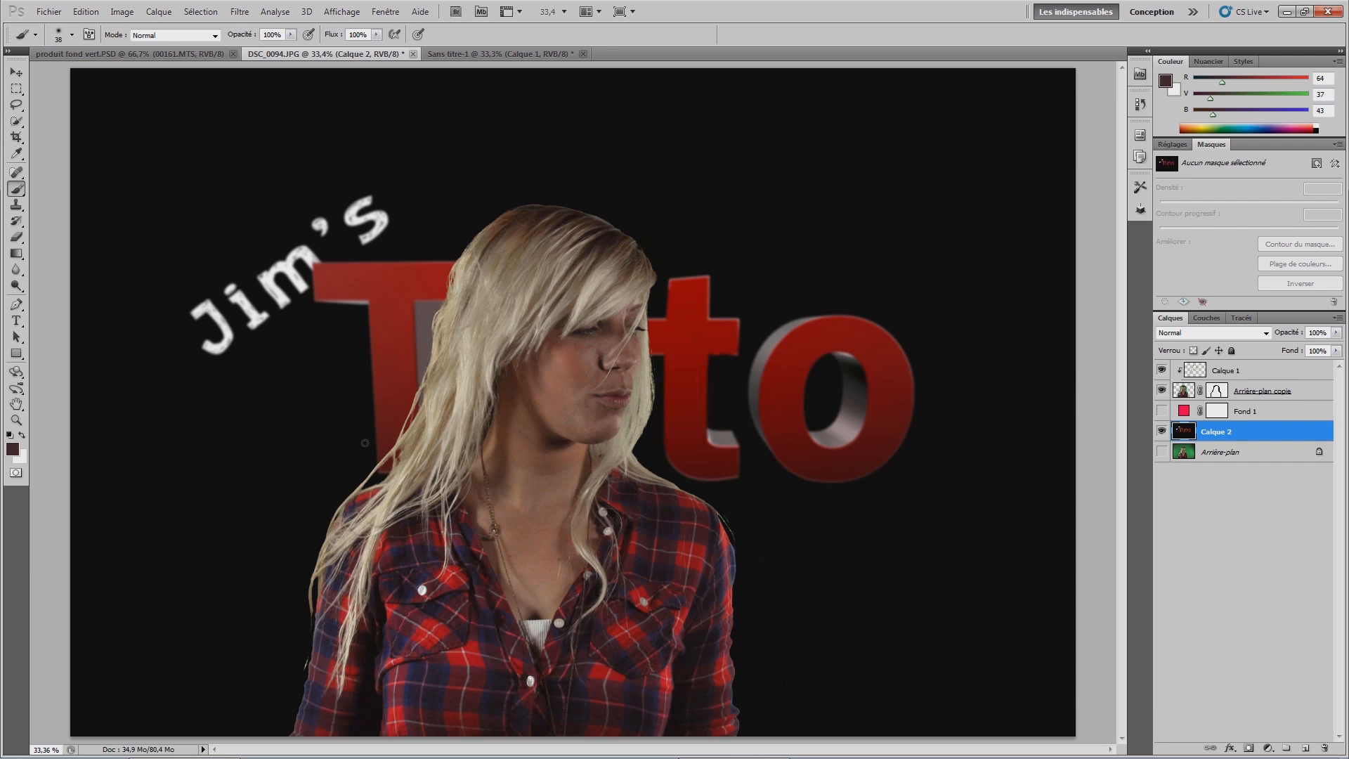
pyautogui.hotkey('ctrl', '+')
pyautogui.moveTo(366, 443); pyautogui.dragTo(606, 95)
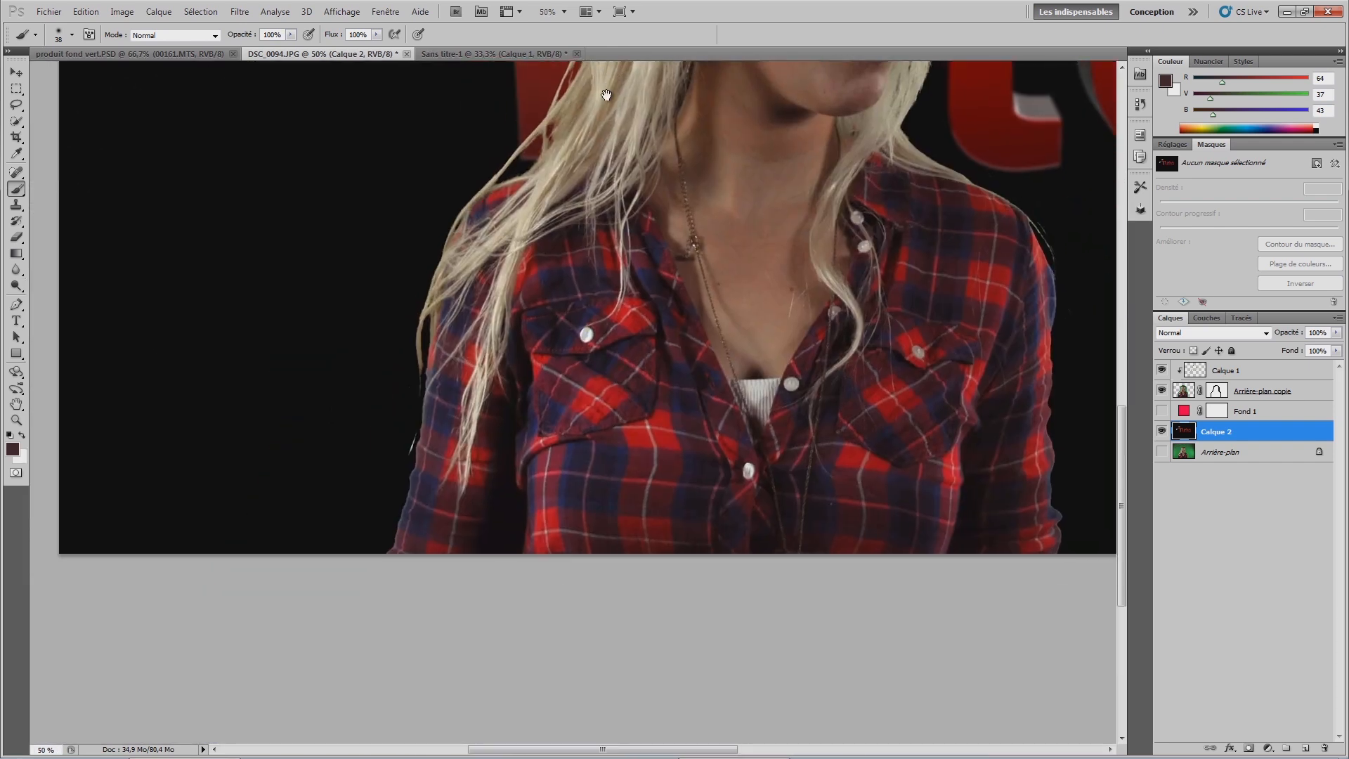
pyautogui.click(16, 236)
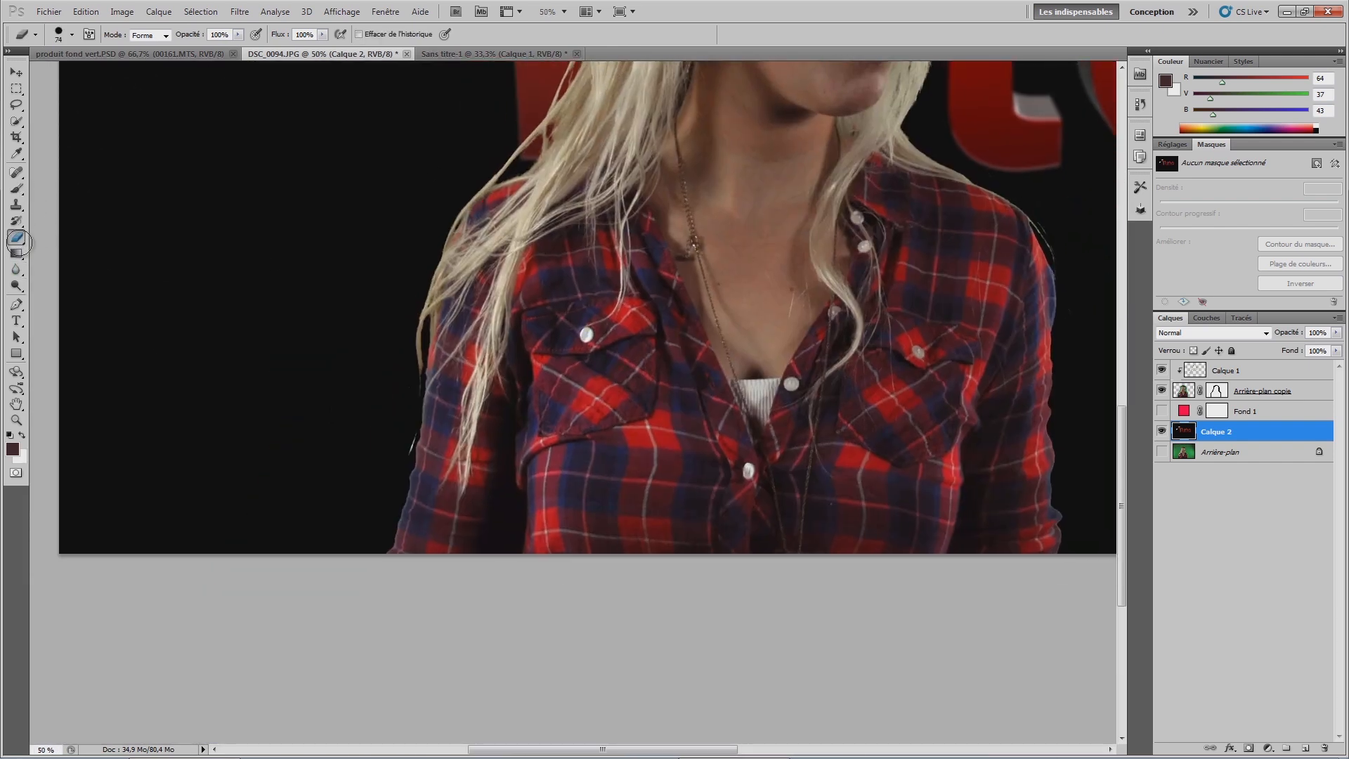
pyautogui.moveTo(358, 560); pyautogui.dragTo(362, 470)
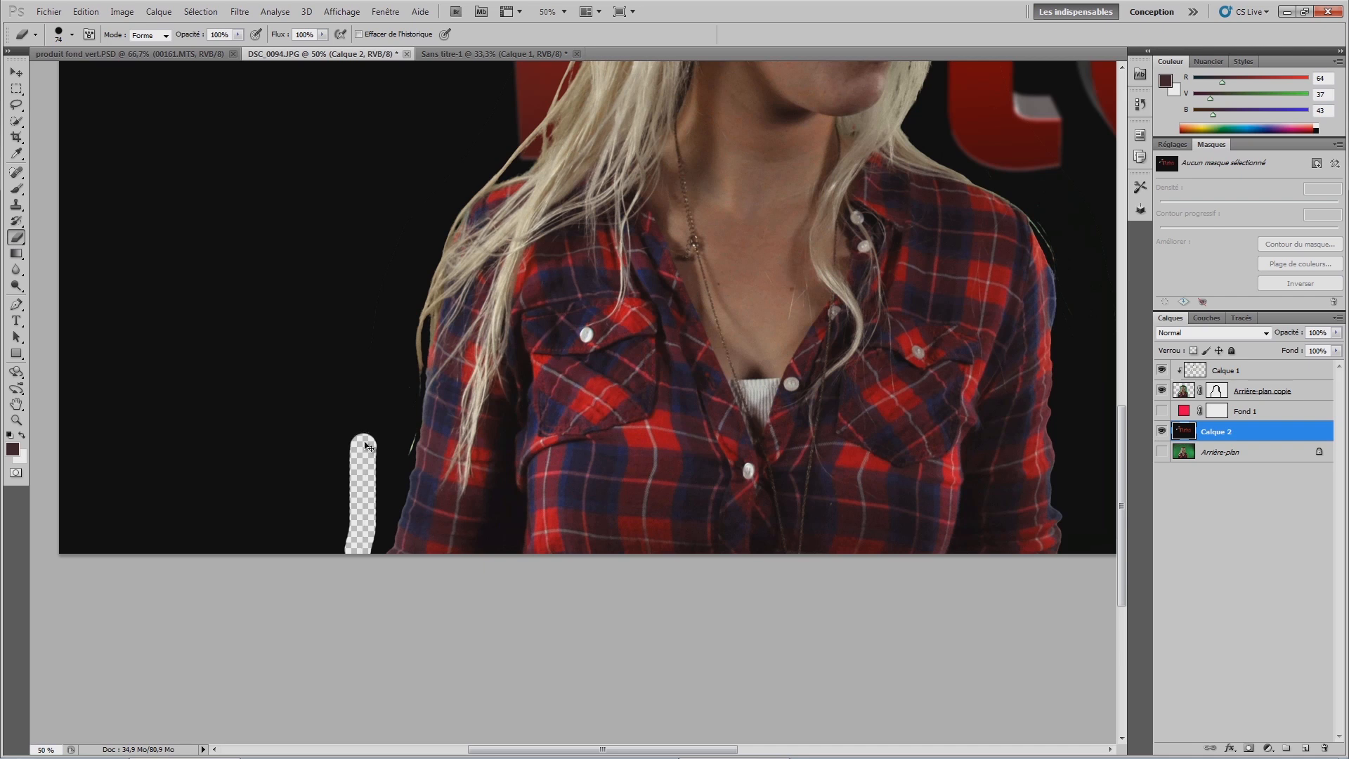
pyautogui.hotkey('ctrl', 'z')
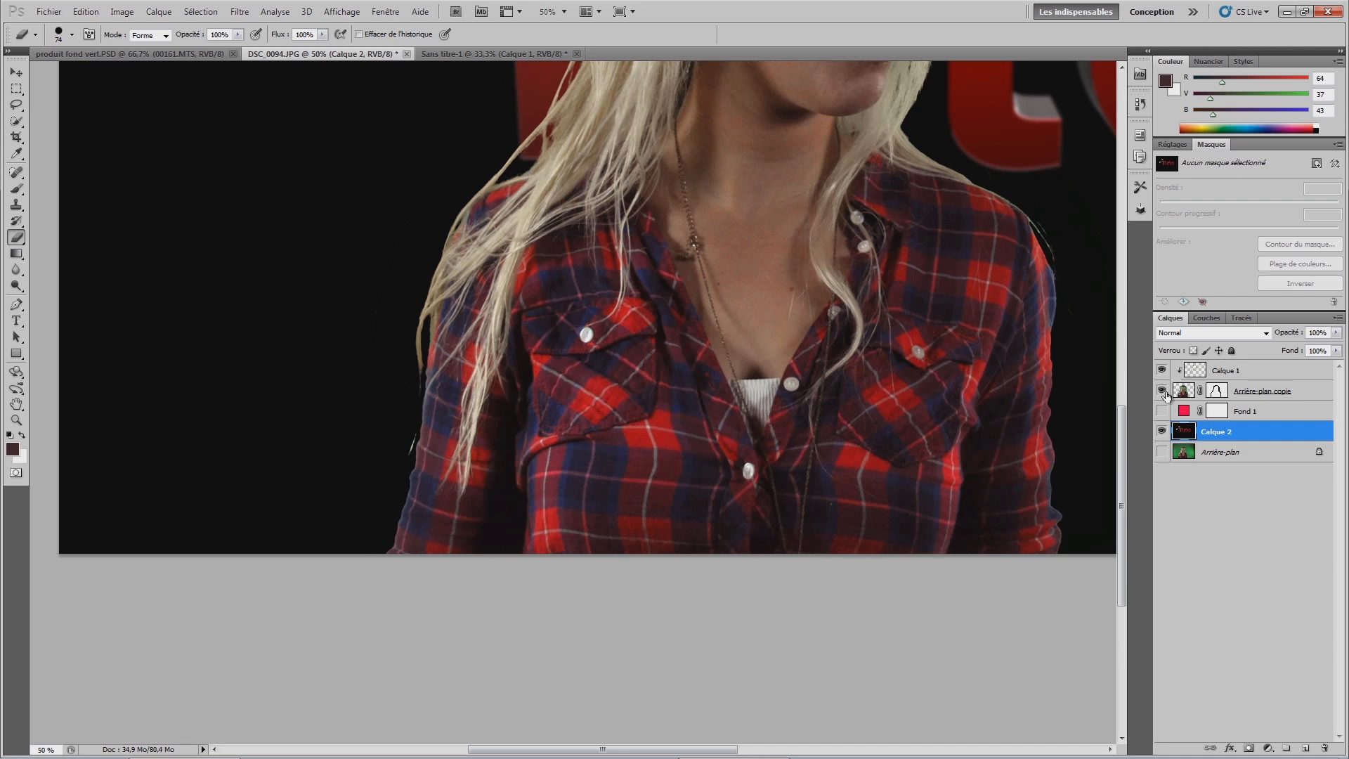
# Step: Erase the leftover edge residue beside the woman's sleeves on the Arrière-plan copie layer
pyautogui.click(1186, 394)
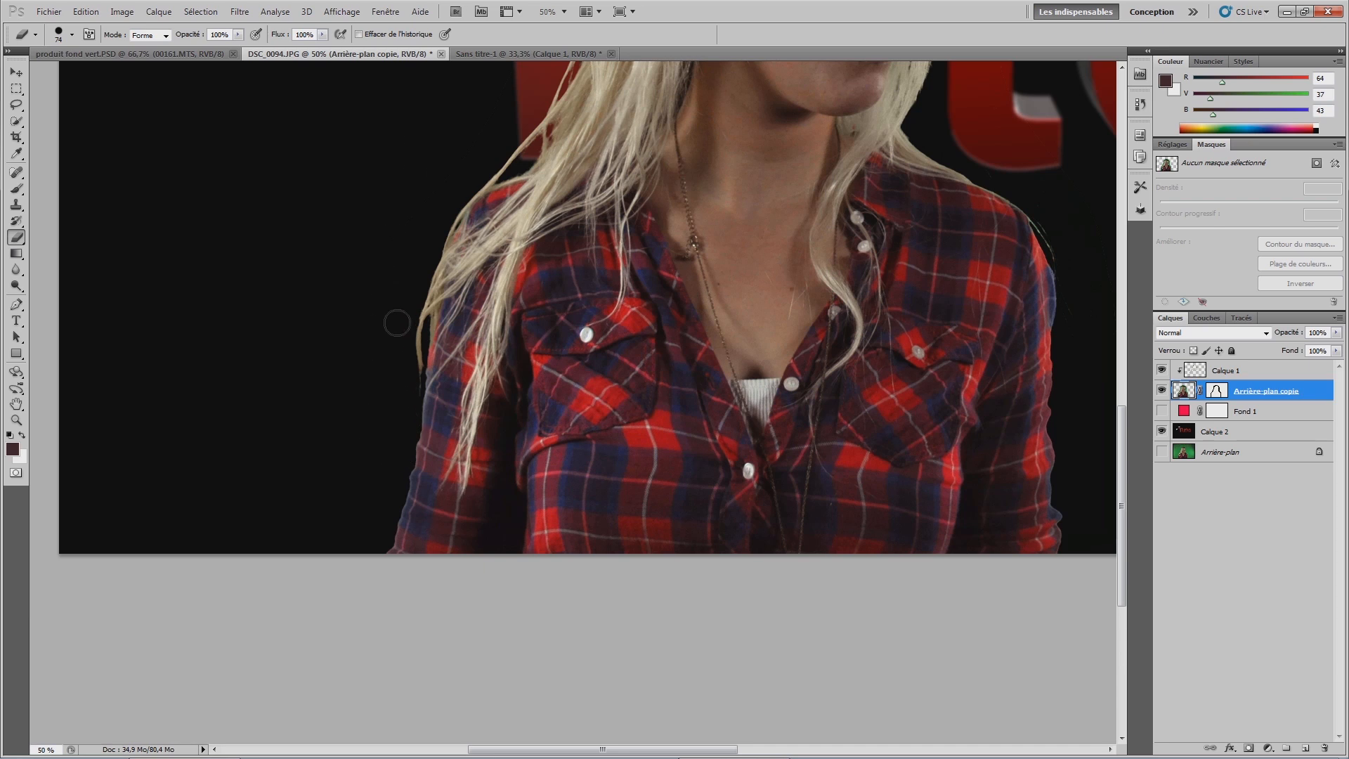
pyautogui.scroll(5, 443, 210)
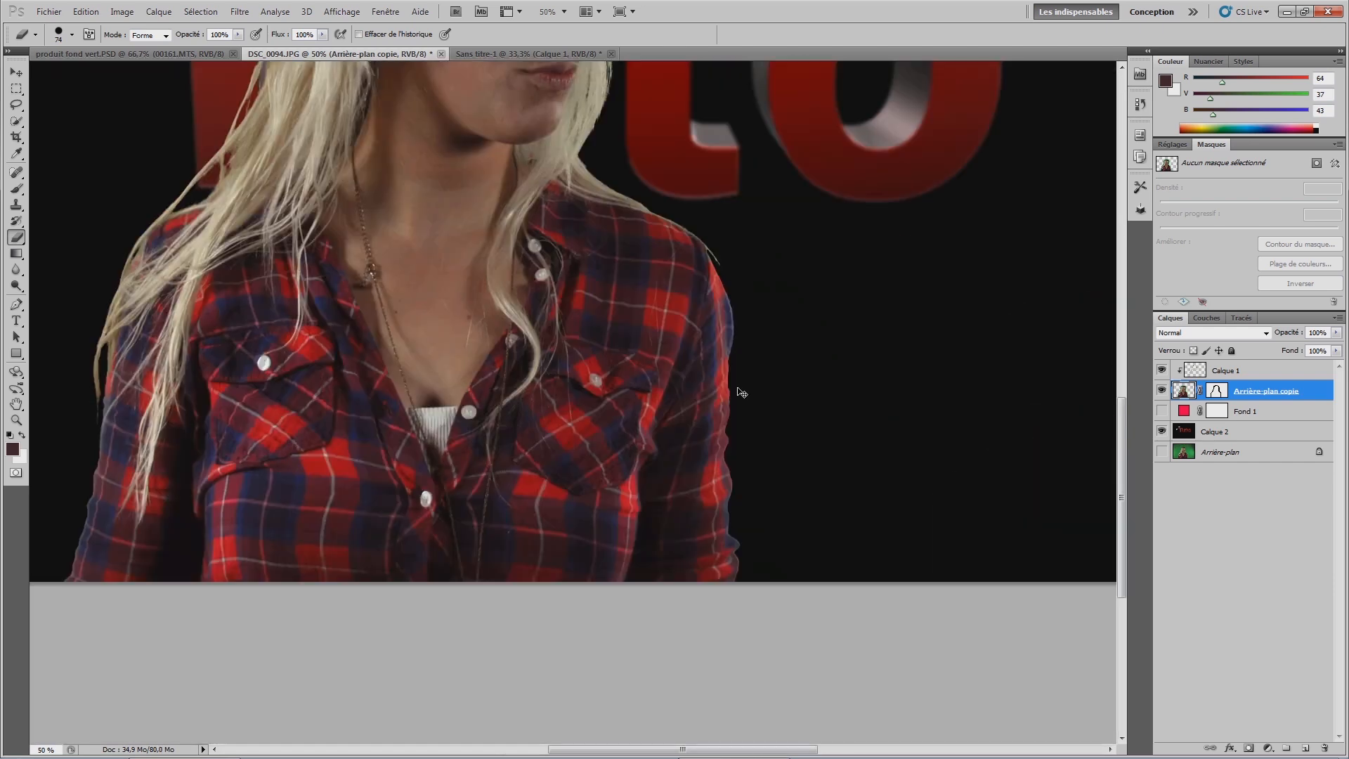
pyautogui.hotkey('ctrl', '0')
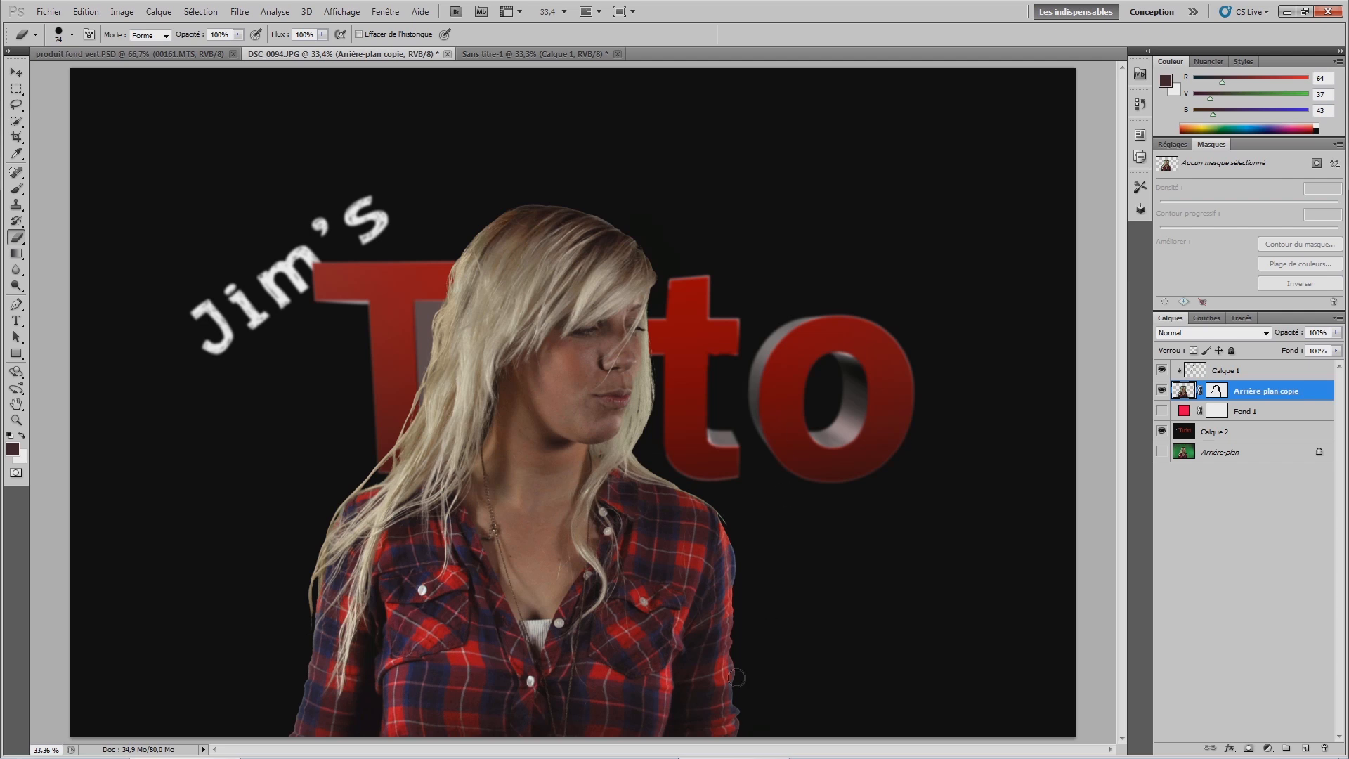
pyautogui.click(1216, 391)
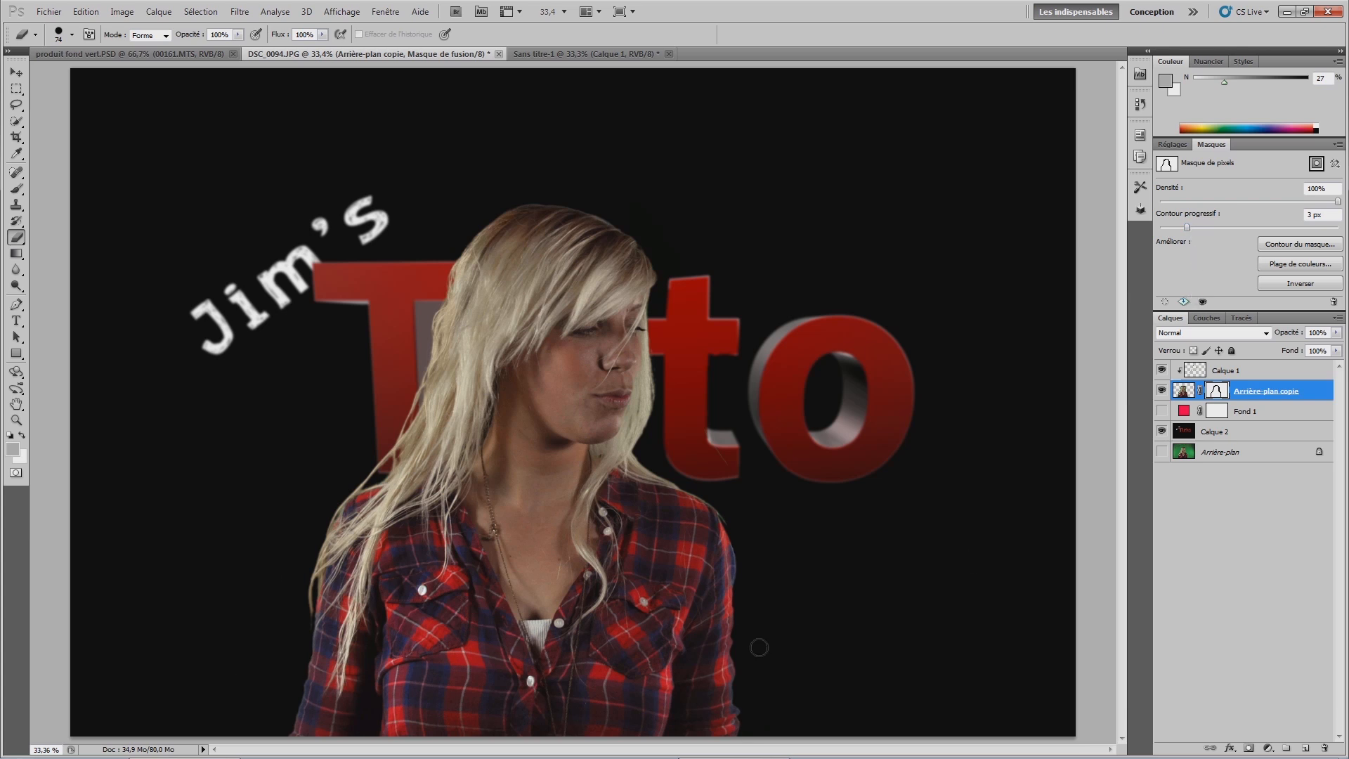
pyautogui.hotkey('ctrl', '2')
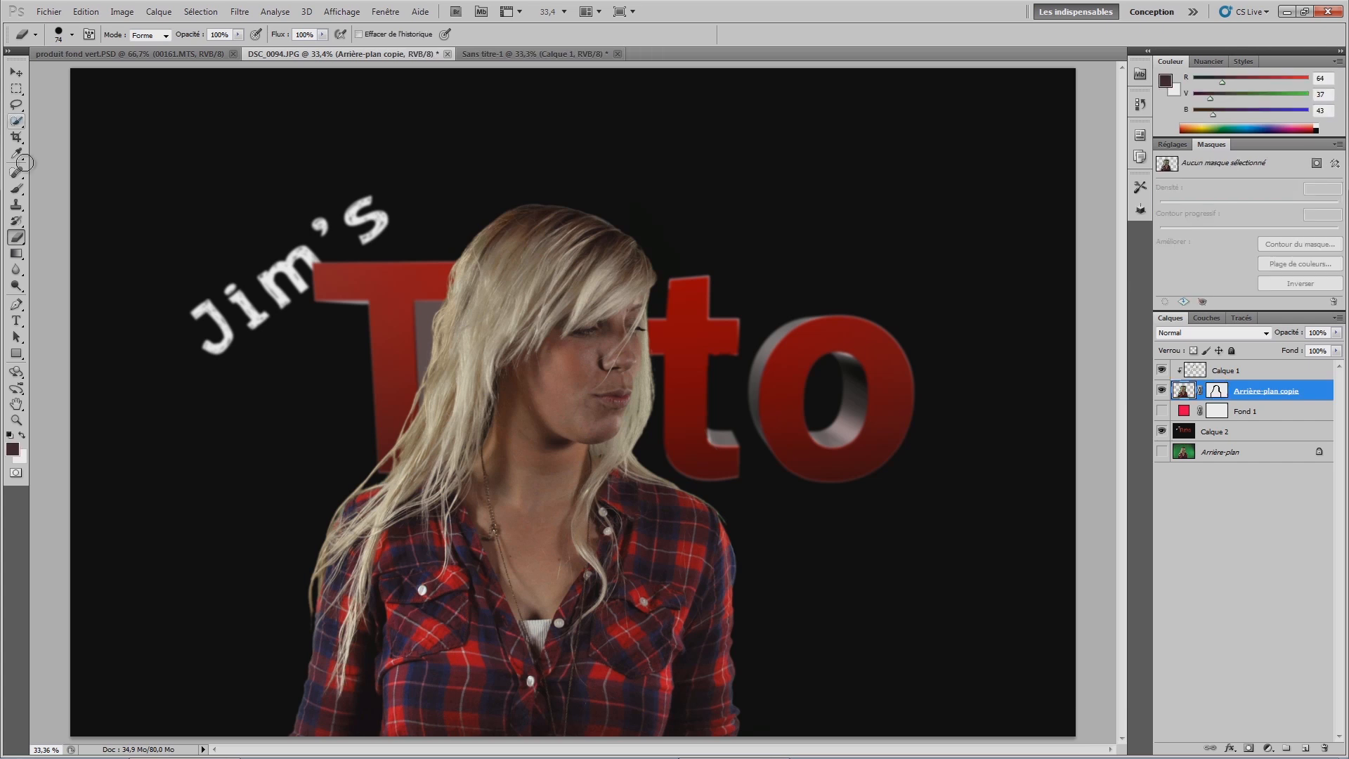
# Step: On Calque 1, paint over the green hair strands along the woman's left shoulder with beige sampled from her hair
pyautogui.click(16, 190)
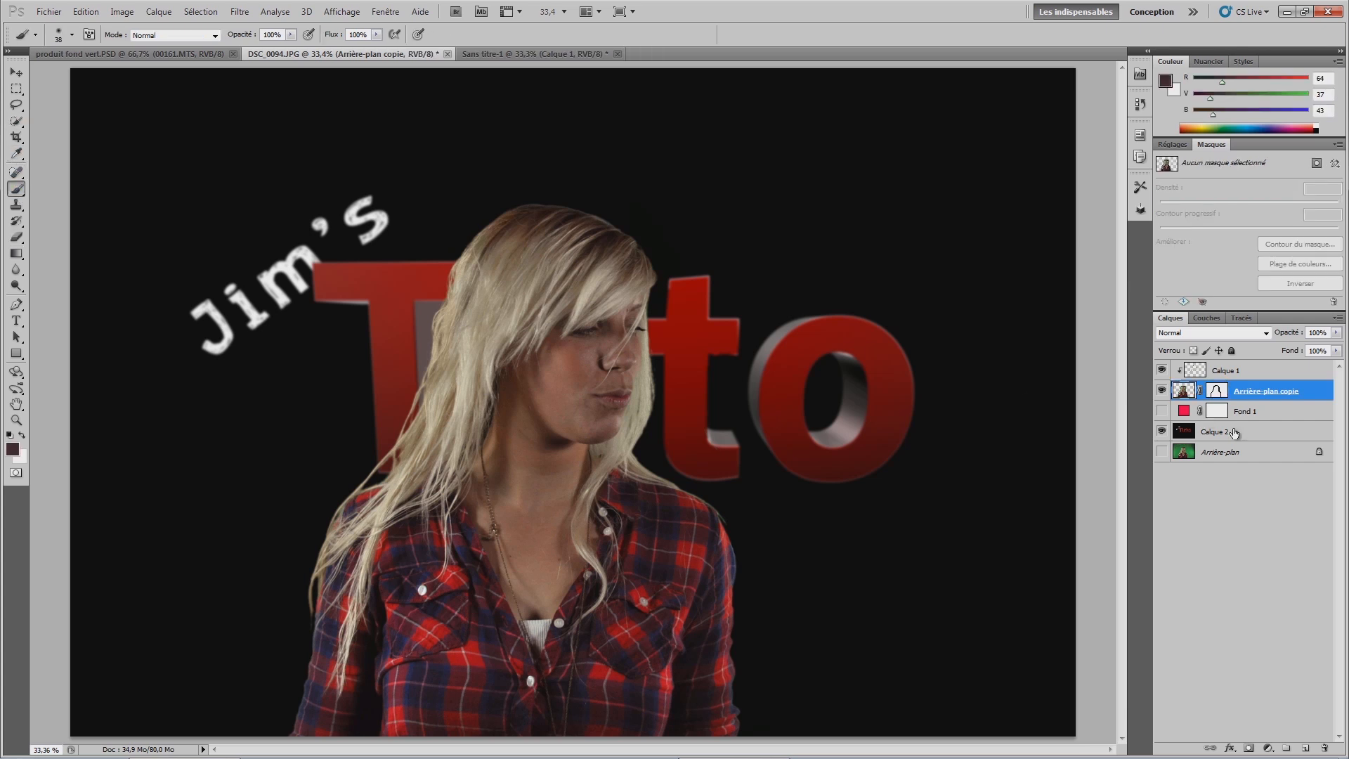
pyautogui.click(1191, 371)
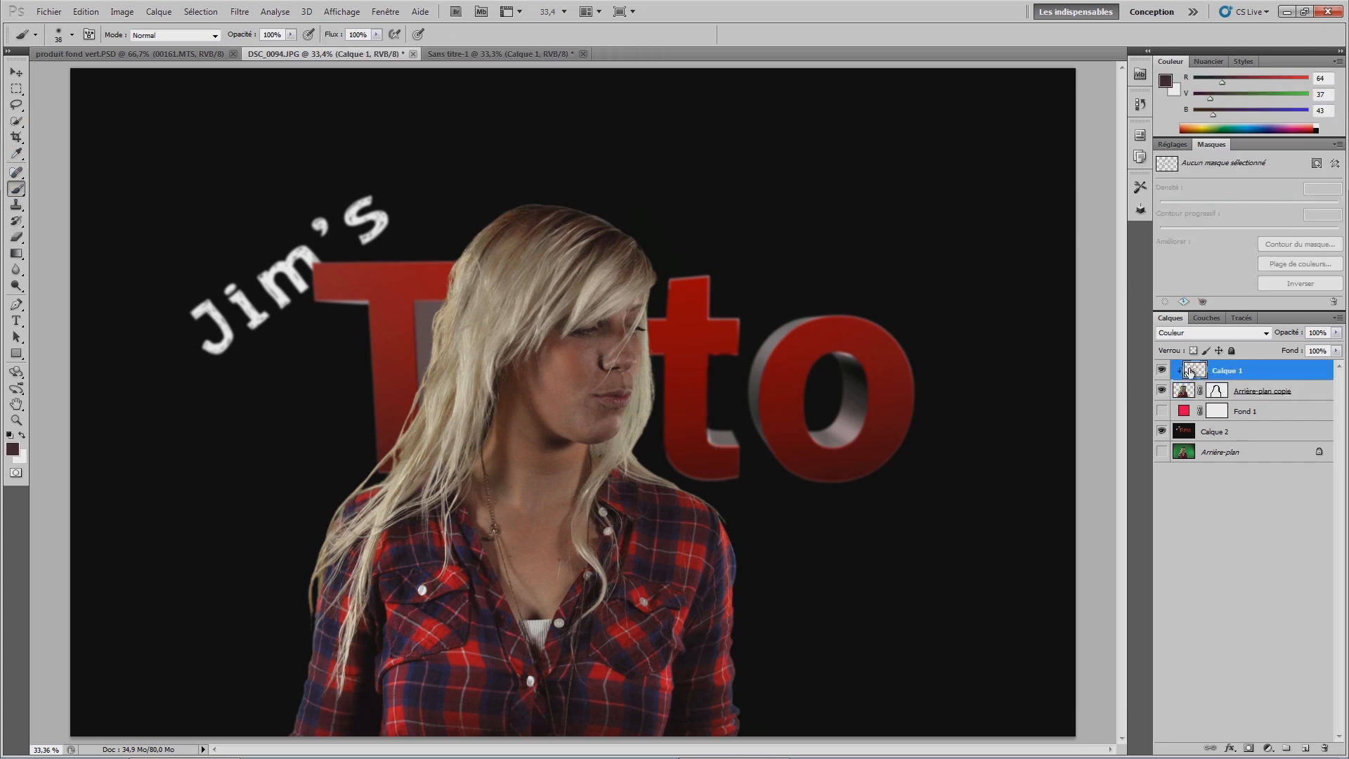
pyautogui.hotkey('ctrl', '+')
pyautogui.hotkey('ctrl', '+')
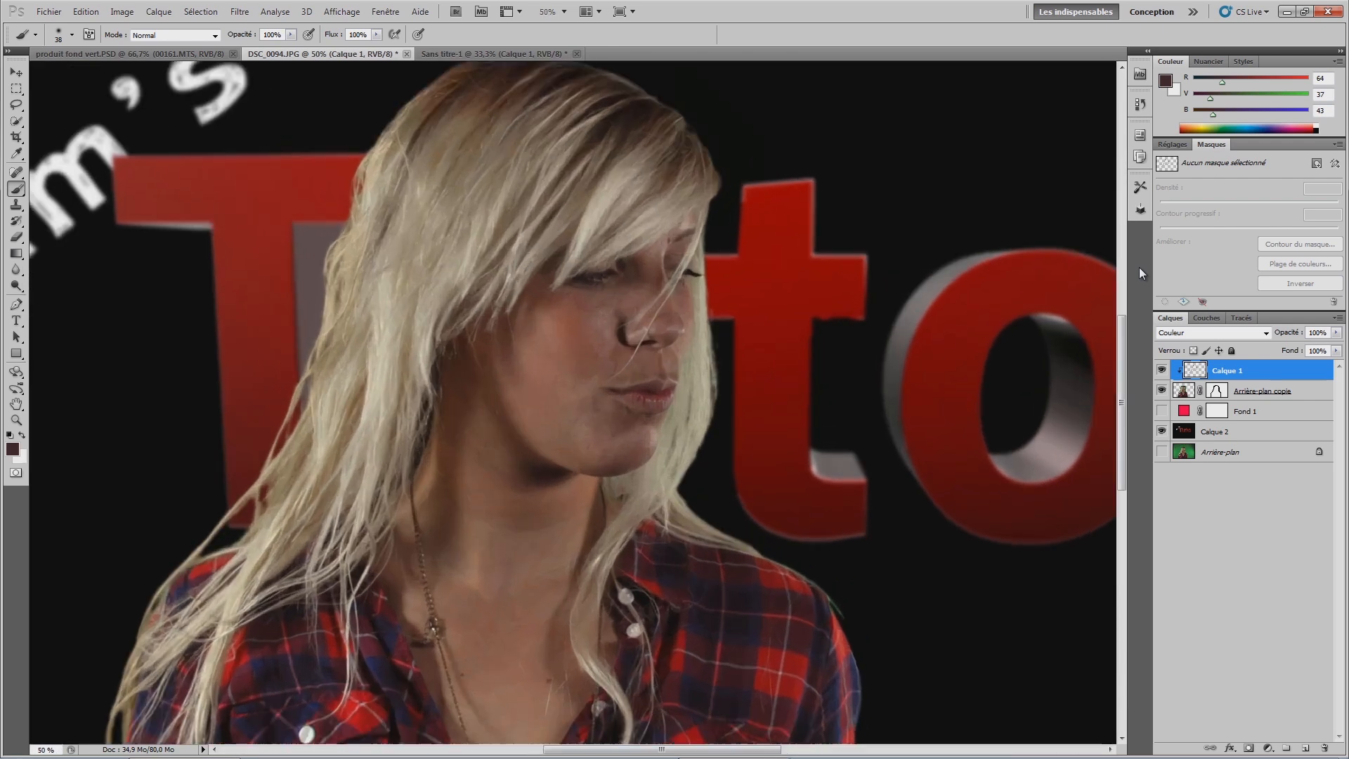
pyautogui.moveTo(765, 477); pyautogui.dragTo(619, 281)
pyautogui.hotkey('ctrl', '+')
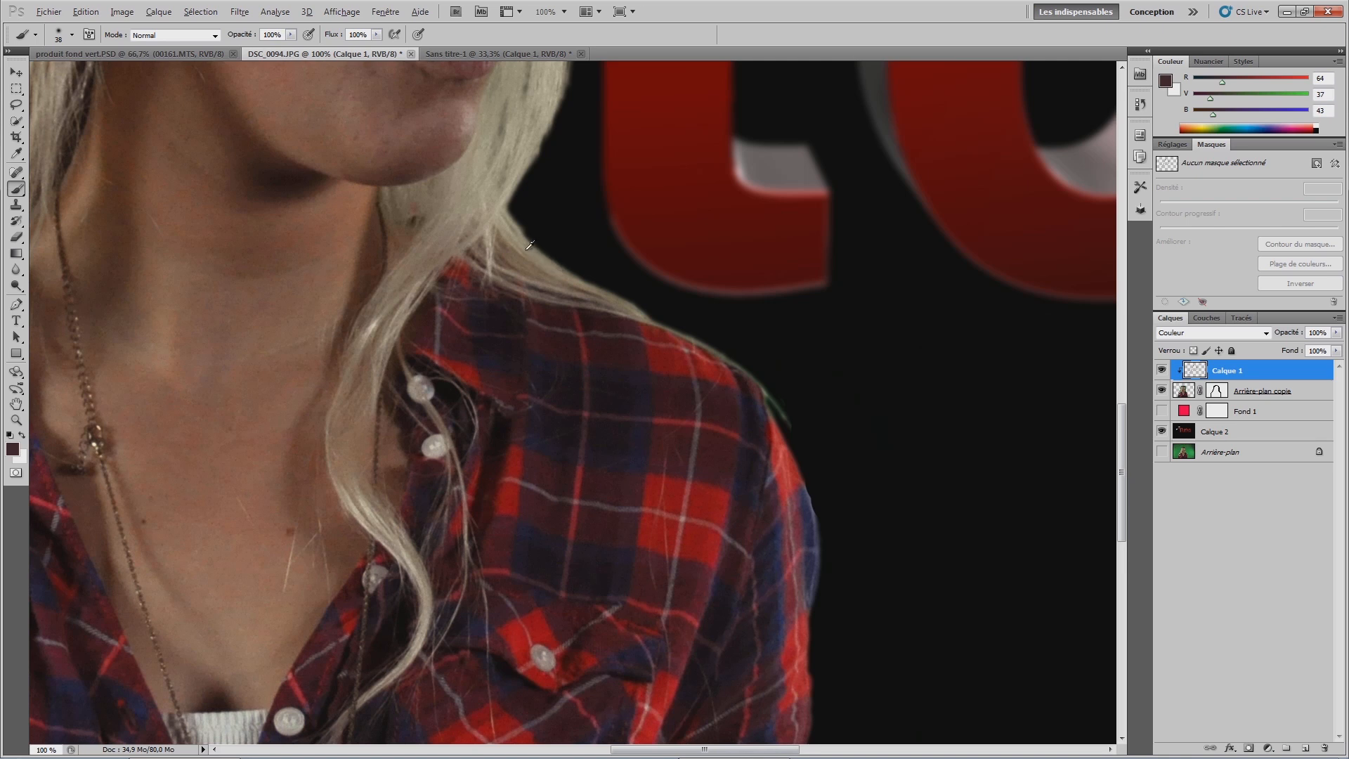
pyautogui.keyDown('alt'); pyautogui.click(529, 246); pyautogui.keyUp('alt')
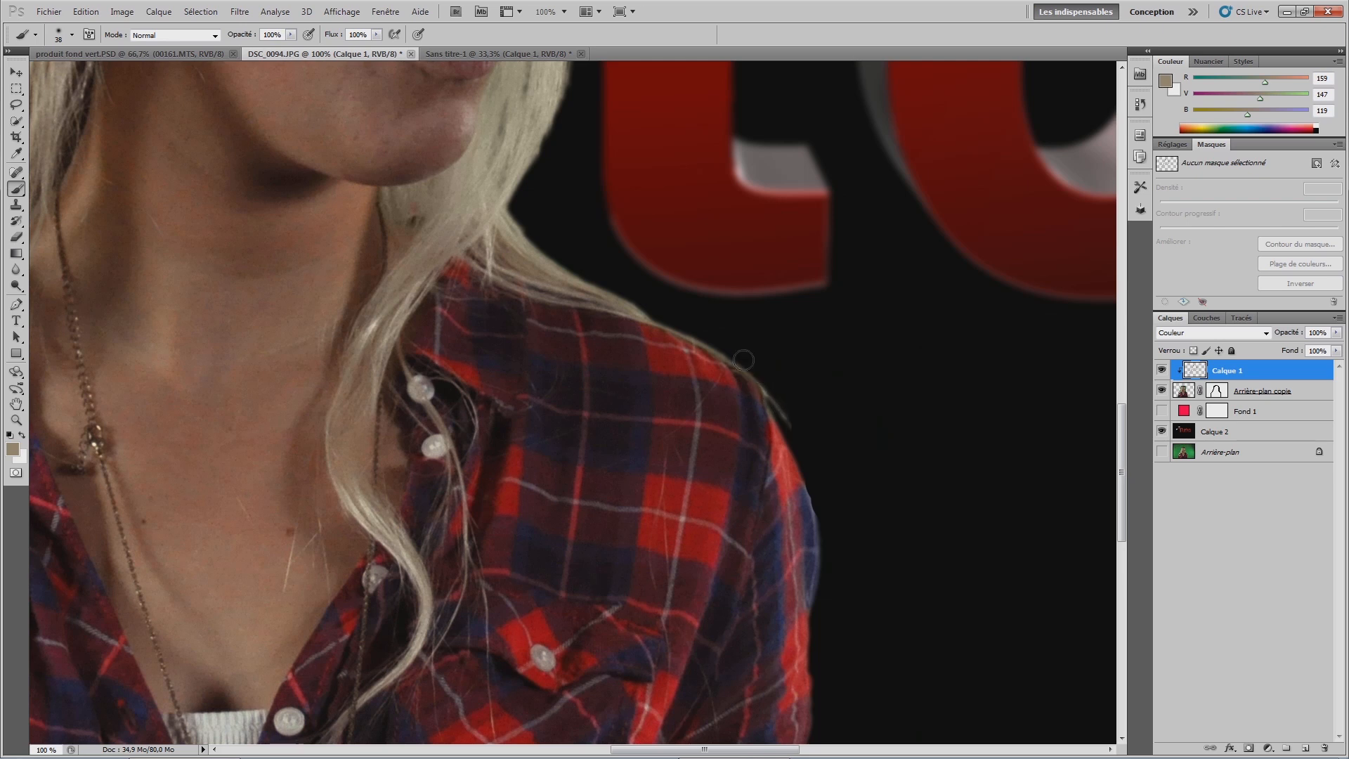
# Step: Recolour the green tint in the hair hanging over the woman's right shoulder with tan and brown tones sampled from it
pyautogui.moveTo(316, 333)
pyautogui.mouseDown()
pyautogui.moveTo(623, 364)
pyautogui.moveTo(870, 310)
pyautogui.mouseUp()
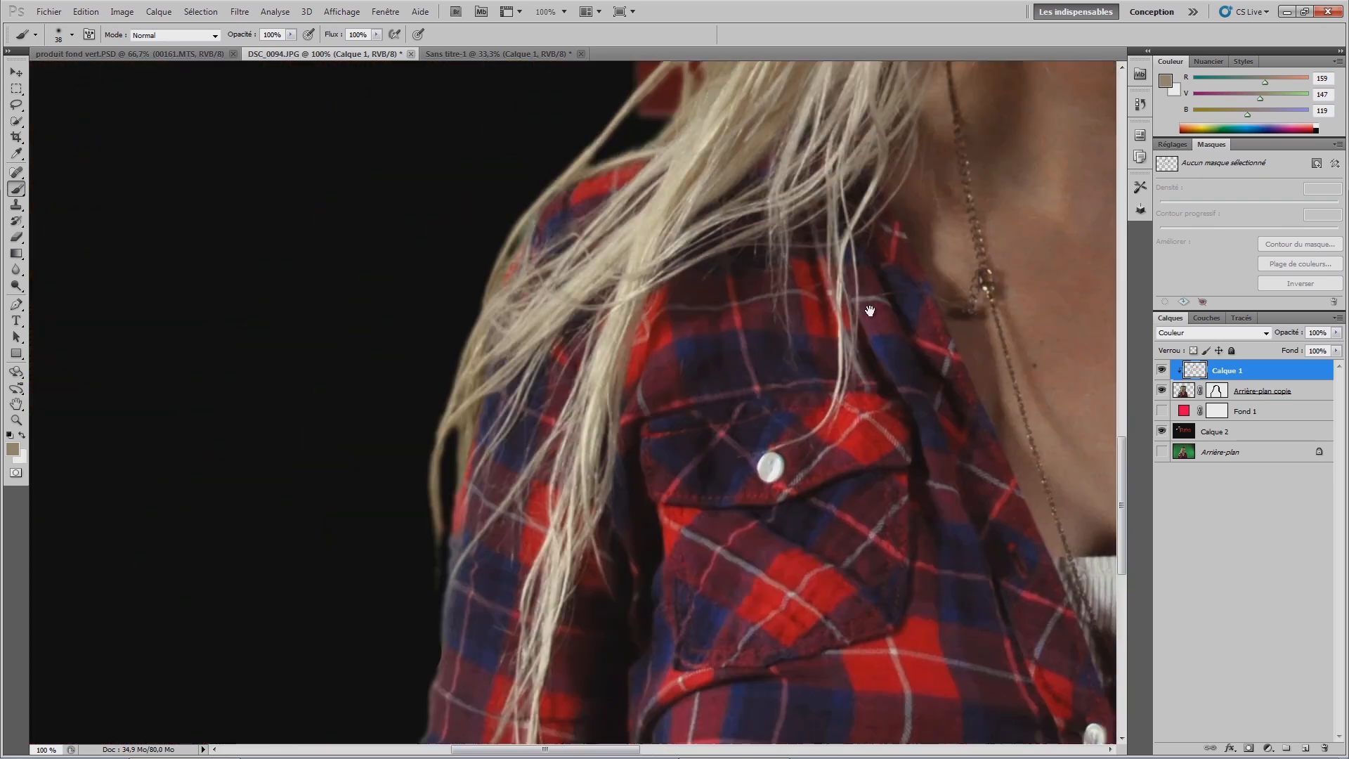
pyautogui.moveTo(768, 359); pyautogui.dragTo(770, 368)
pyautogui.keyDown('alt'); pyautogui.click(622, 384); pyautogui.keyUp('alt')
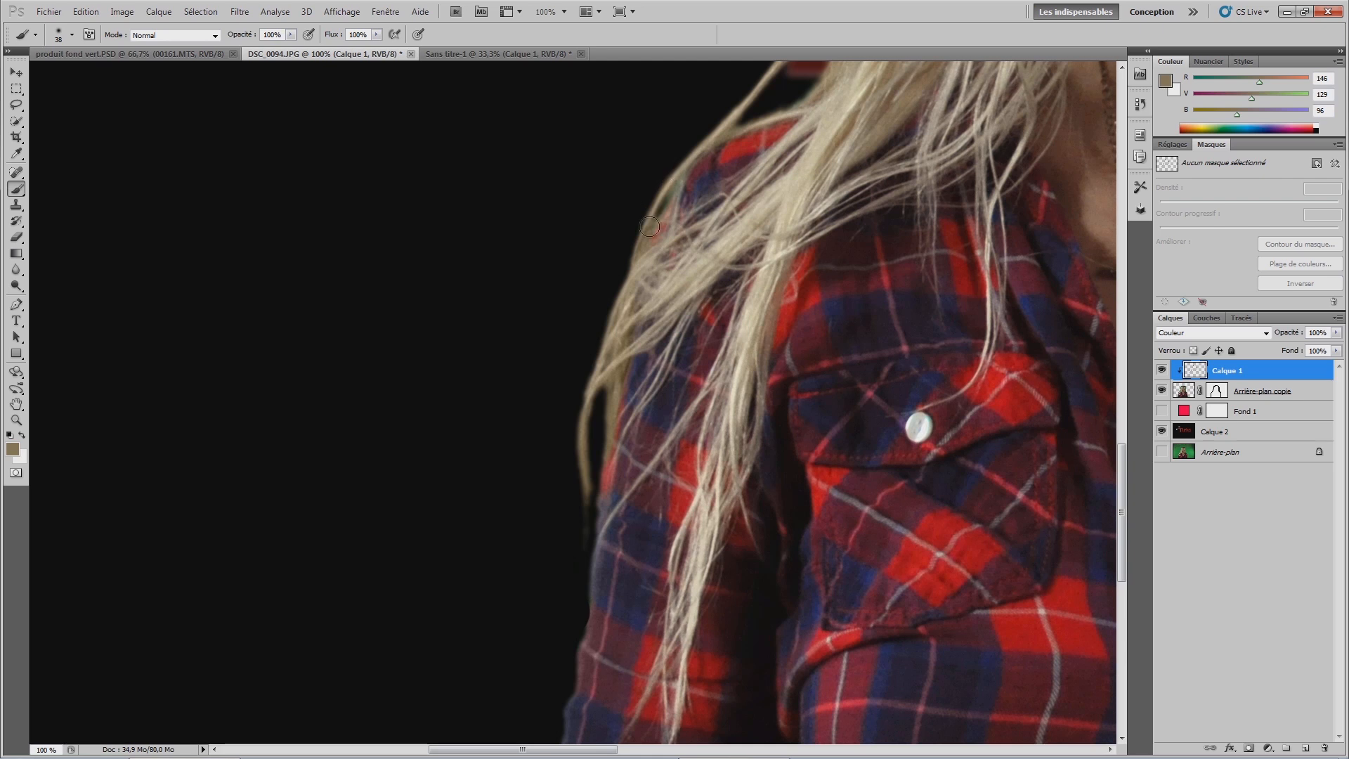
pyautogui.moveTo(613, 303); pyautogui.dragTo(511, 505)
pyautogui.keyDown('alt'); pyautogui.click(735, 281); pyautogui.keyUp('alt')
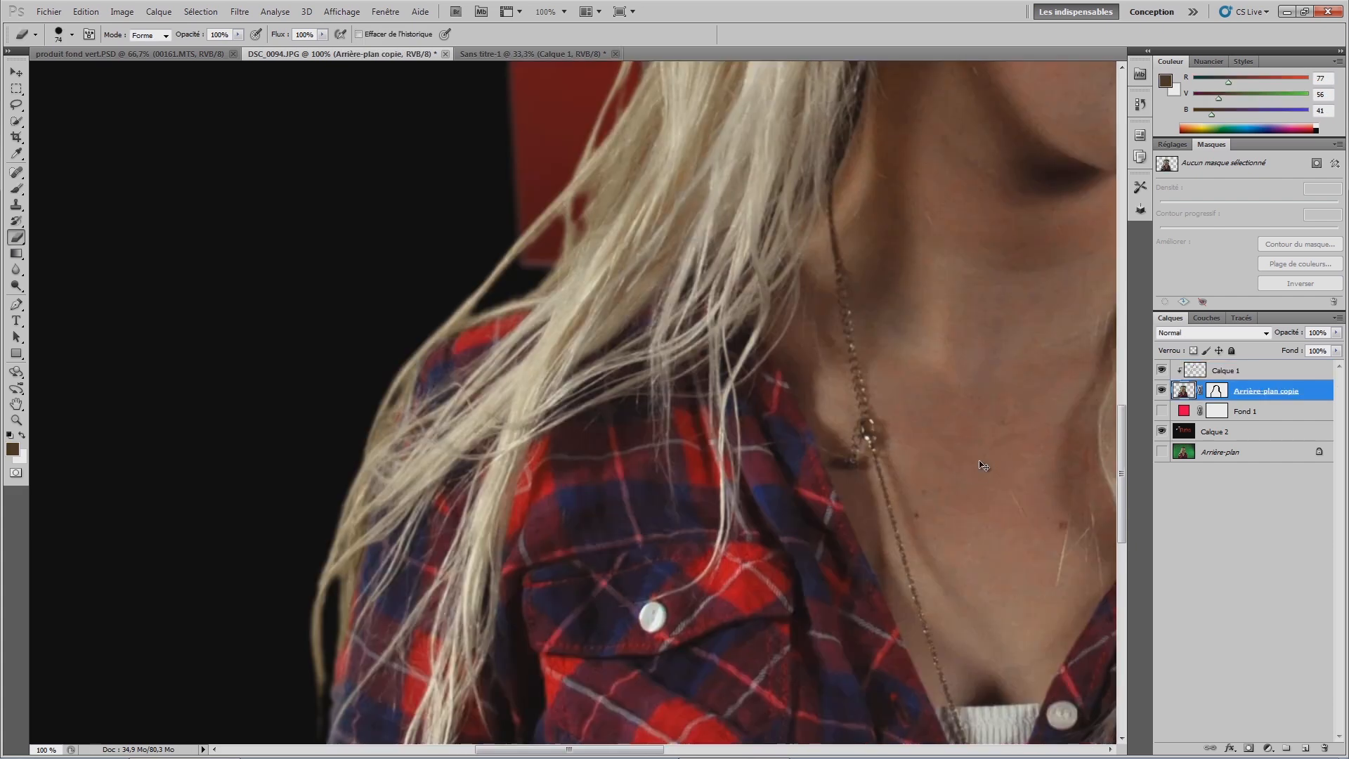
# Step: Examine the woman's hair and sleeve edges against the blurred title, both close up and as a full-screen composite
pyautogui.hotkey('ctrl', '0')
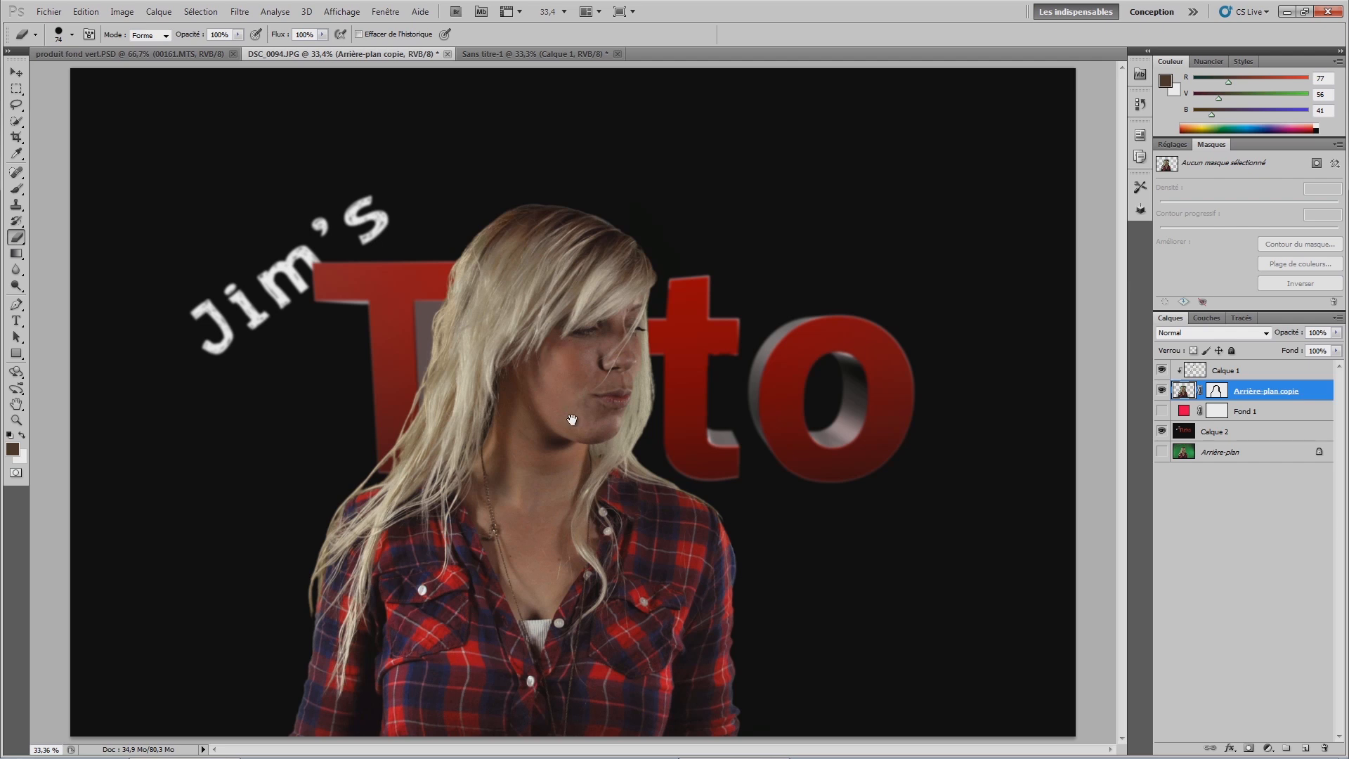
pyautogui.press('f')
pyautogui.moveTo(641, 475); pyautogui.dragTo(366, 276)
pyautogui.moveTo(526, 277); pyautogui.dragTo(600, 422)
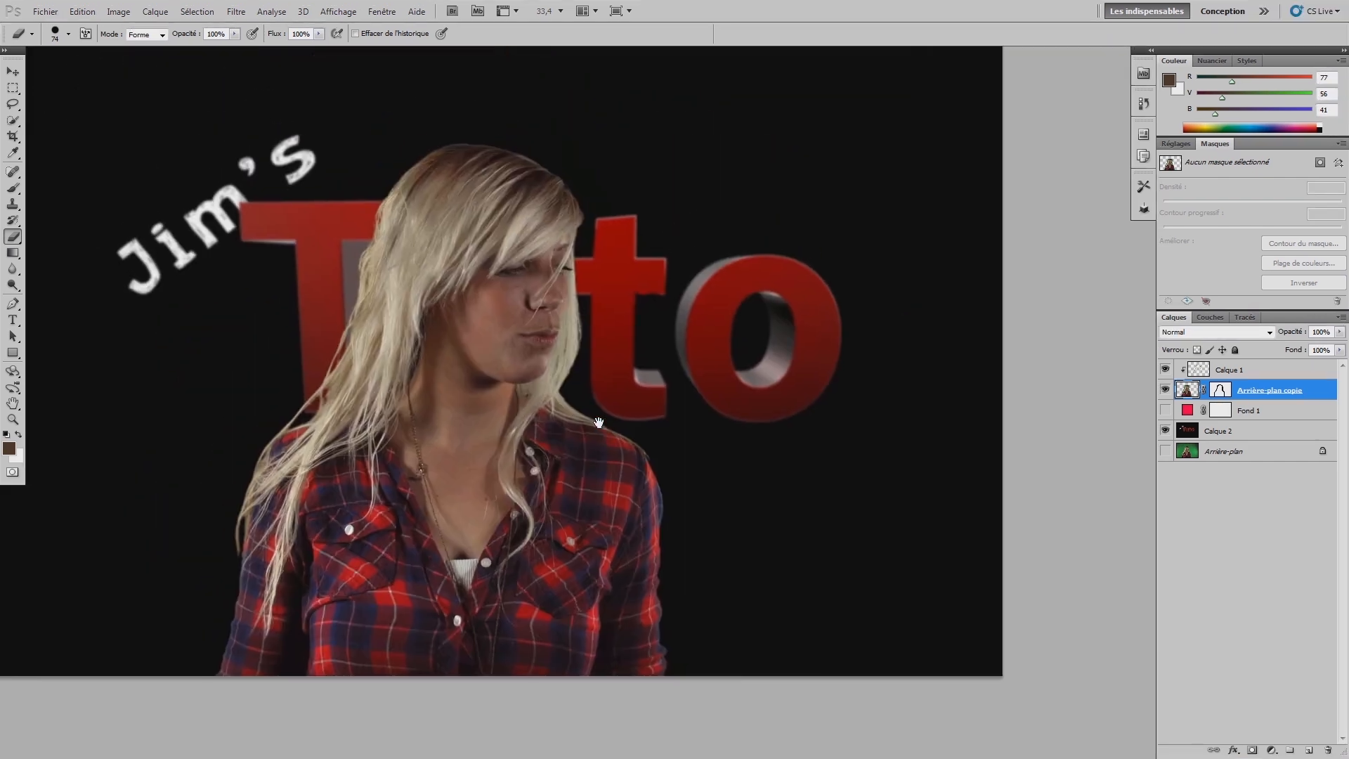
pyautogui.moveTo(547, 312); pyautogui.dragTo(579, 322)
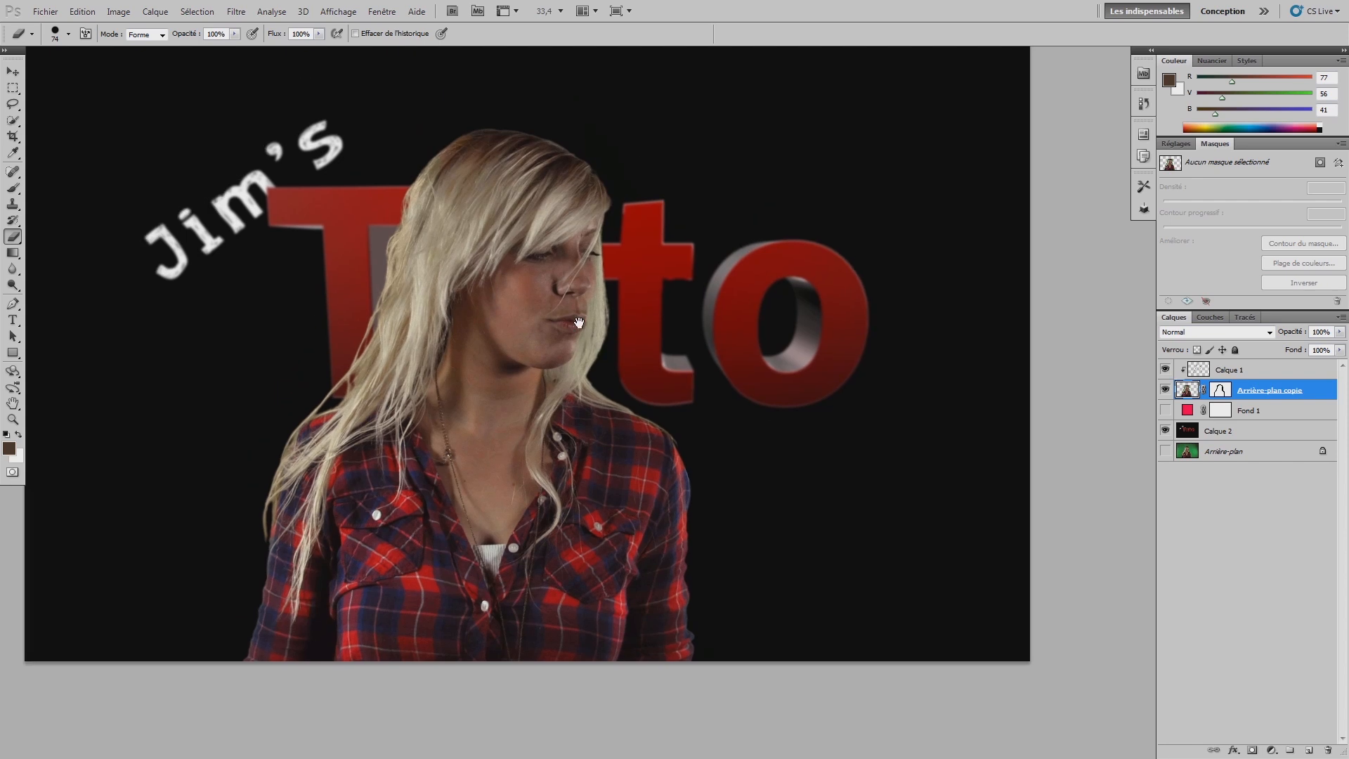
pyautogui.hotkey('ctrl', '+')
pyautogui.hotkey('ctrl', '+')
pyautogui.moveTo(582, 474); pyautogui.dragTo(435, 249)
pyautogui.hotkey('ctrl', '+')
pyautogui.hotkey('ctrl', '+')
pyautogui.moveTo(197, 461); pyautogui.dragTo(605, 473)
pyautogui.hotkey('ctrl', '0')
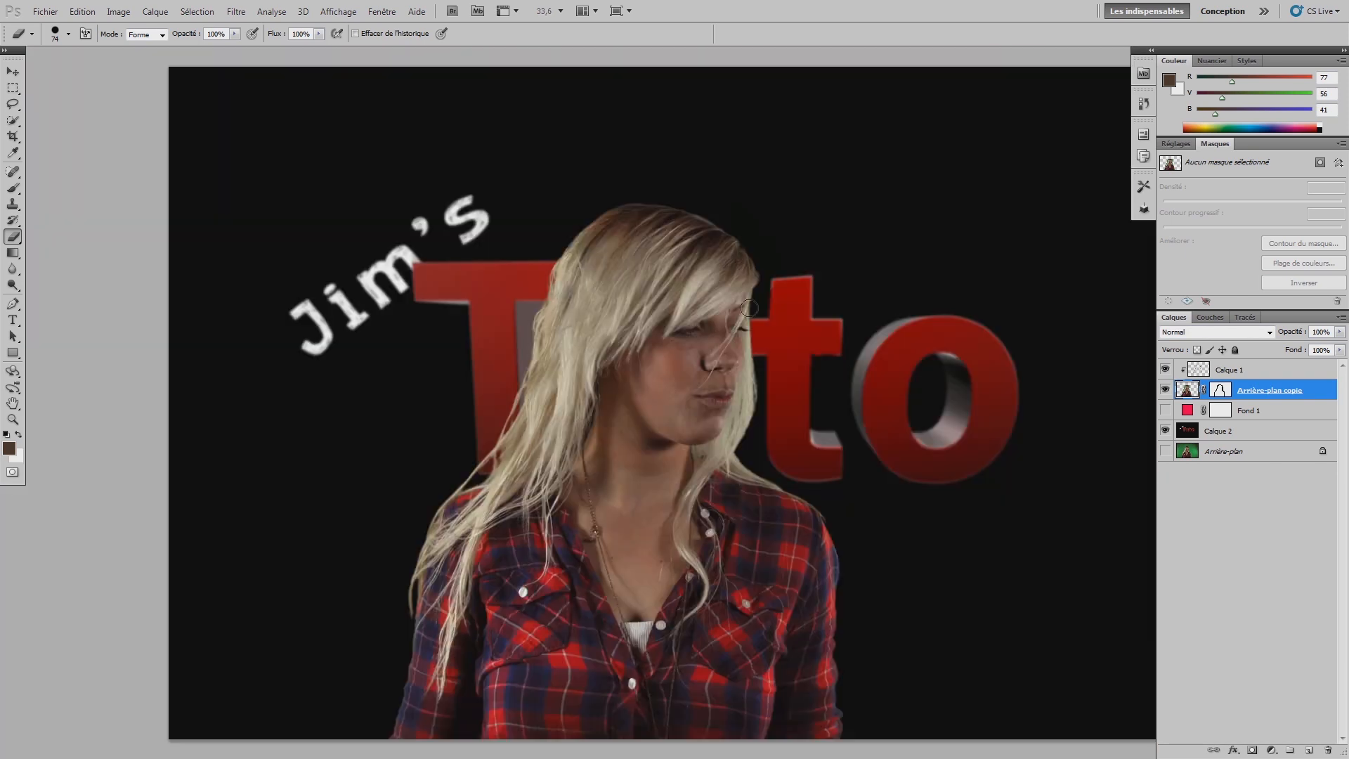
pyautogui.press('f')
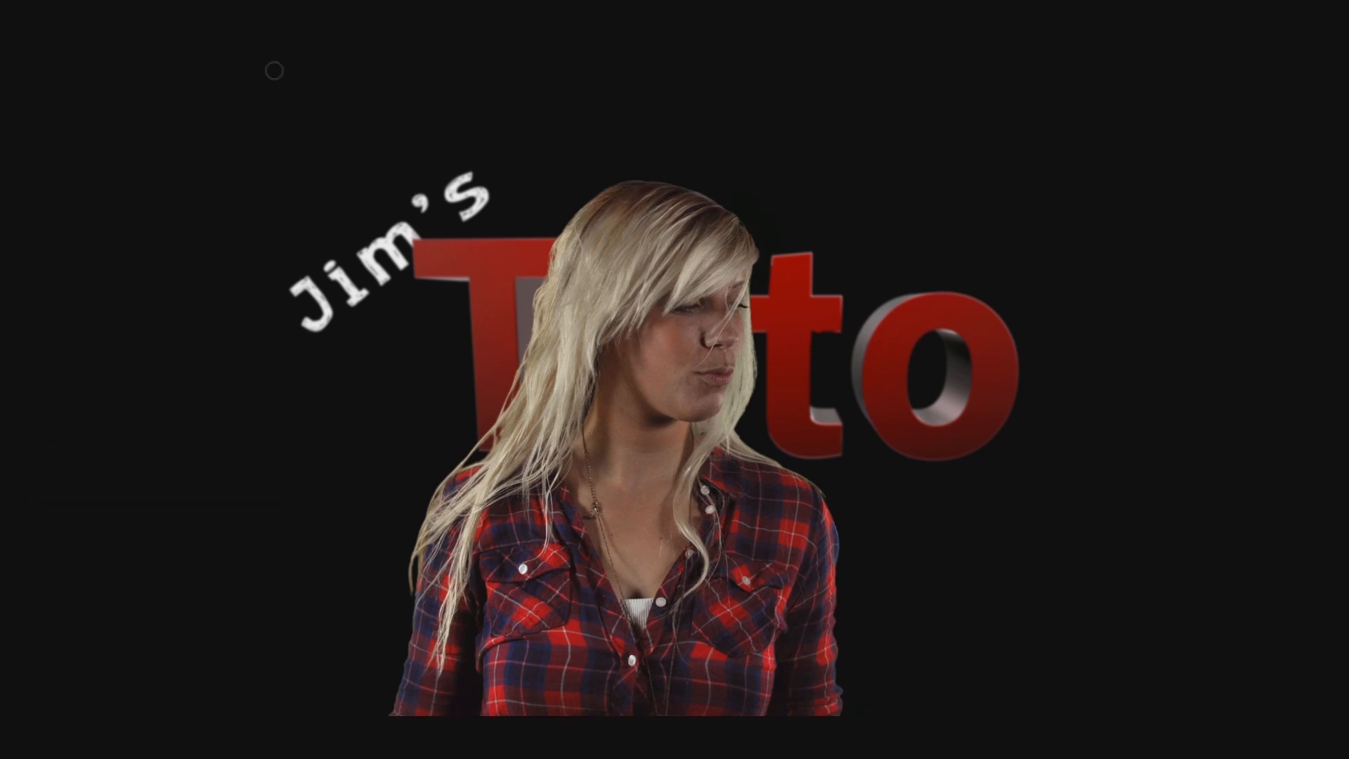
pyautogui.press('f')
# Step: Switch to produit fond vert.PSD and duplicate the 00161.MTS layer
pyautogui.click(183, 53)
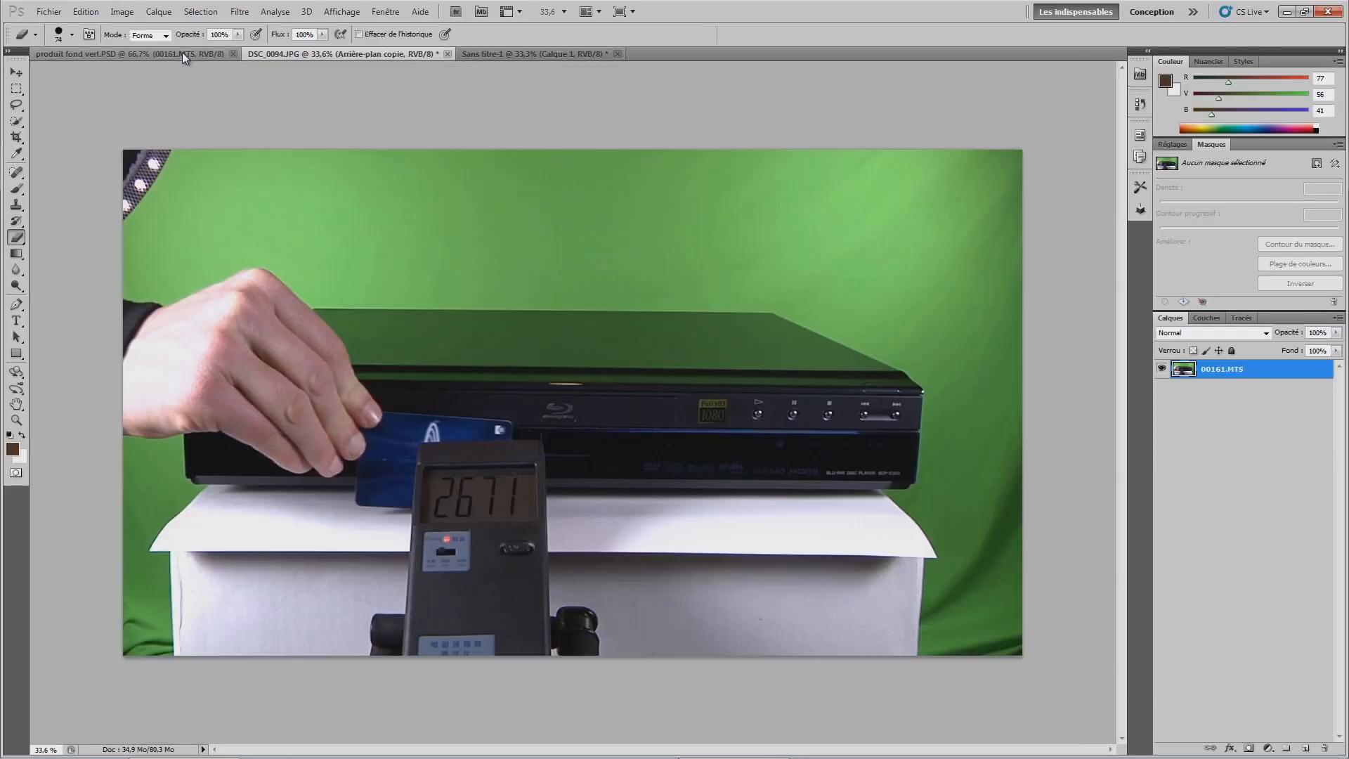
pyautogui.hotkey('ctrl', '+')
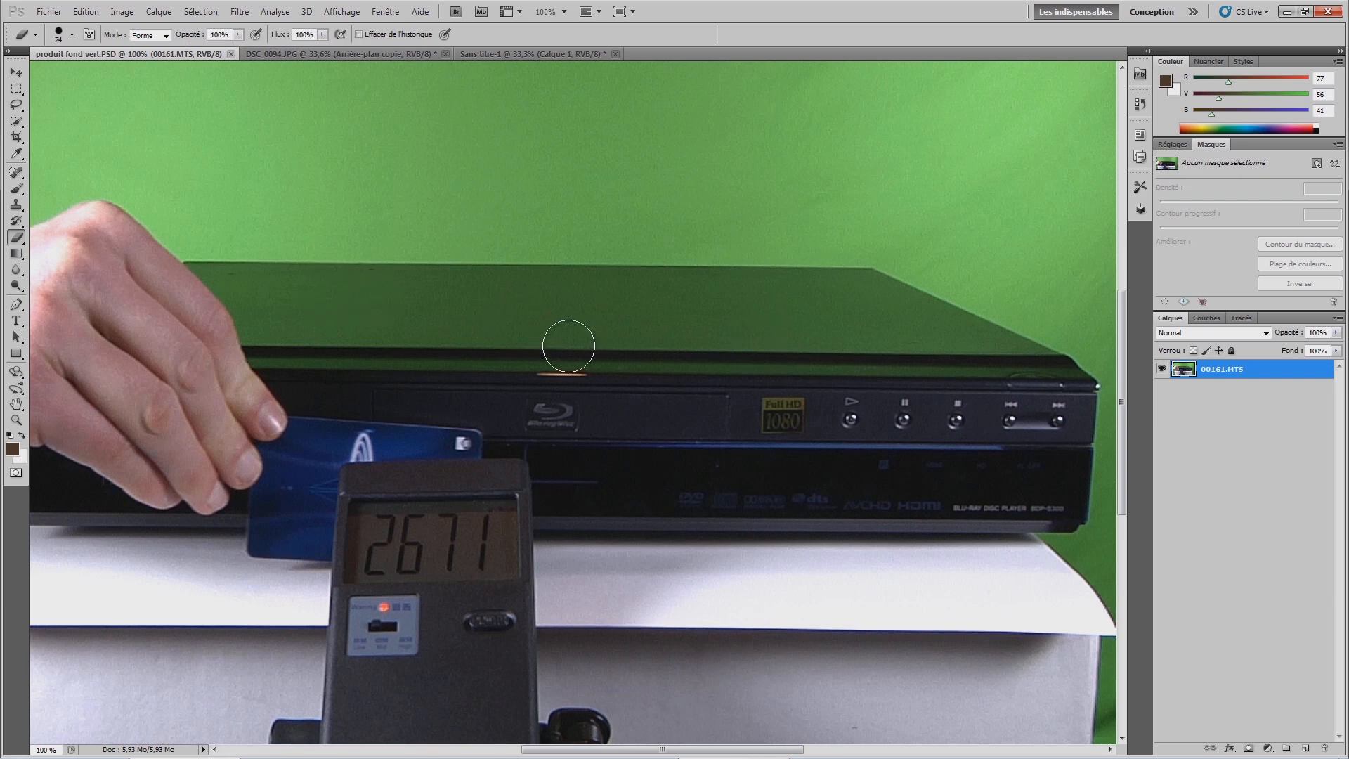
pyautogui.hotkey('ctrl', '0')
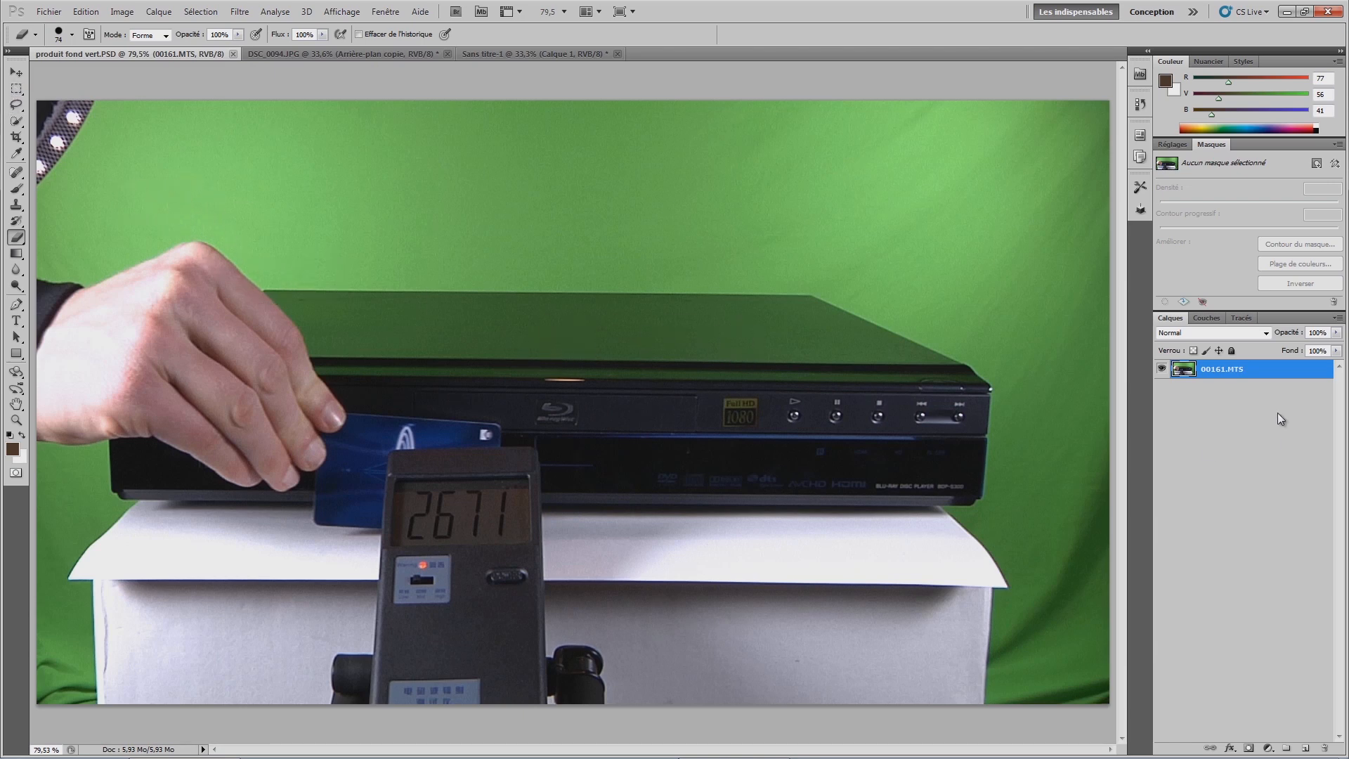
pyautogui.moveTo(1237, 375); pyautogui.dragTo(1304, 749)
pyautogui.click(1235, 478)
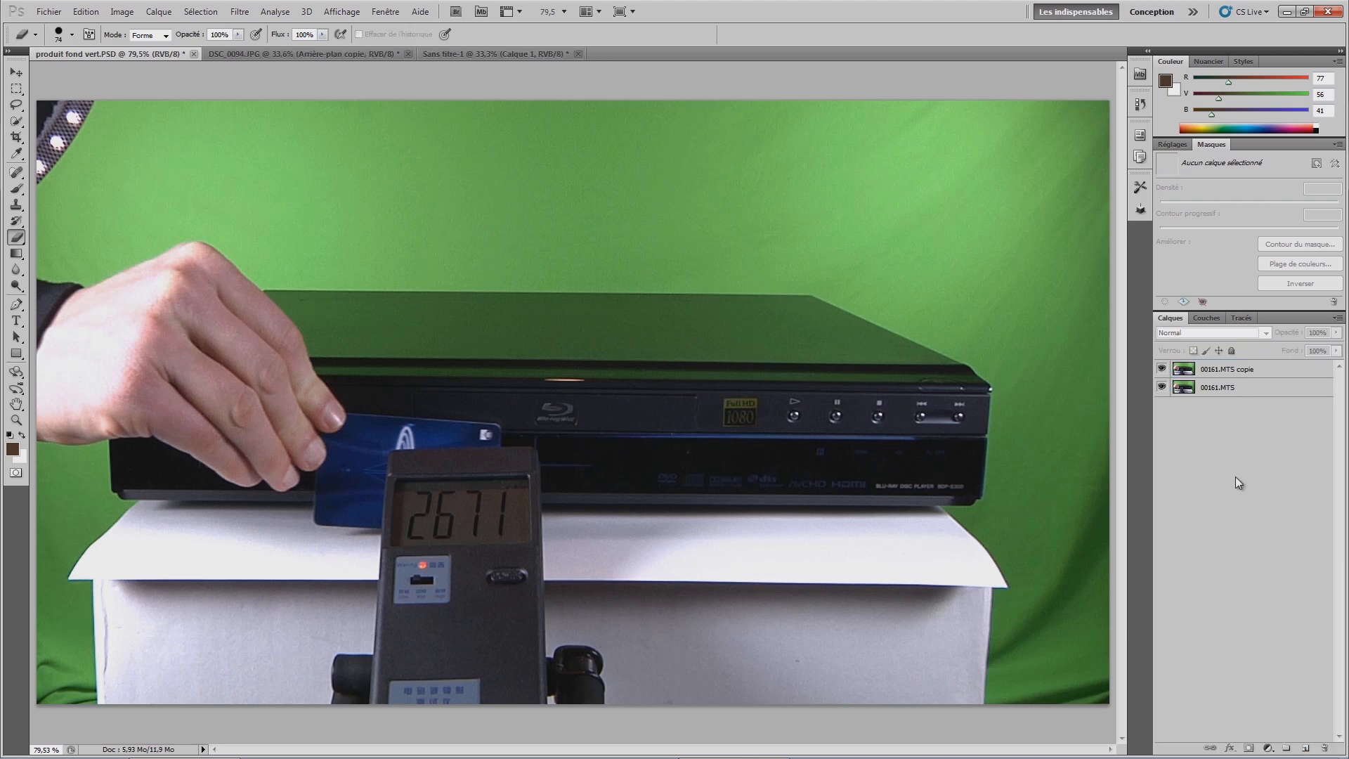
# Step: Add a new empty layer above 00161.MTS copie
pyautogui.click(1267, 747)
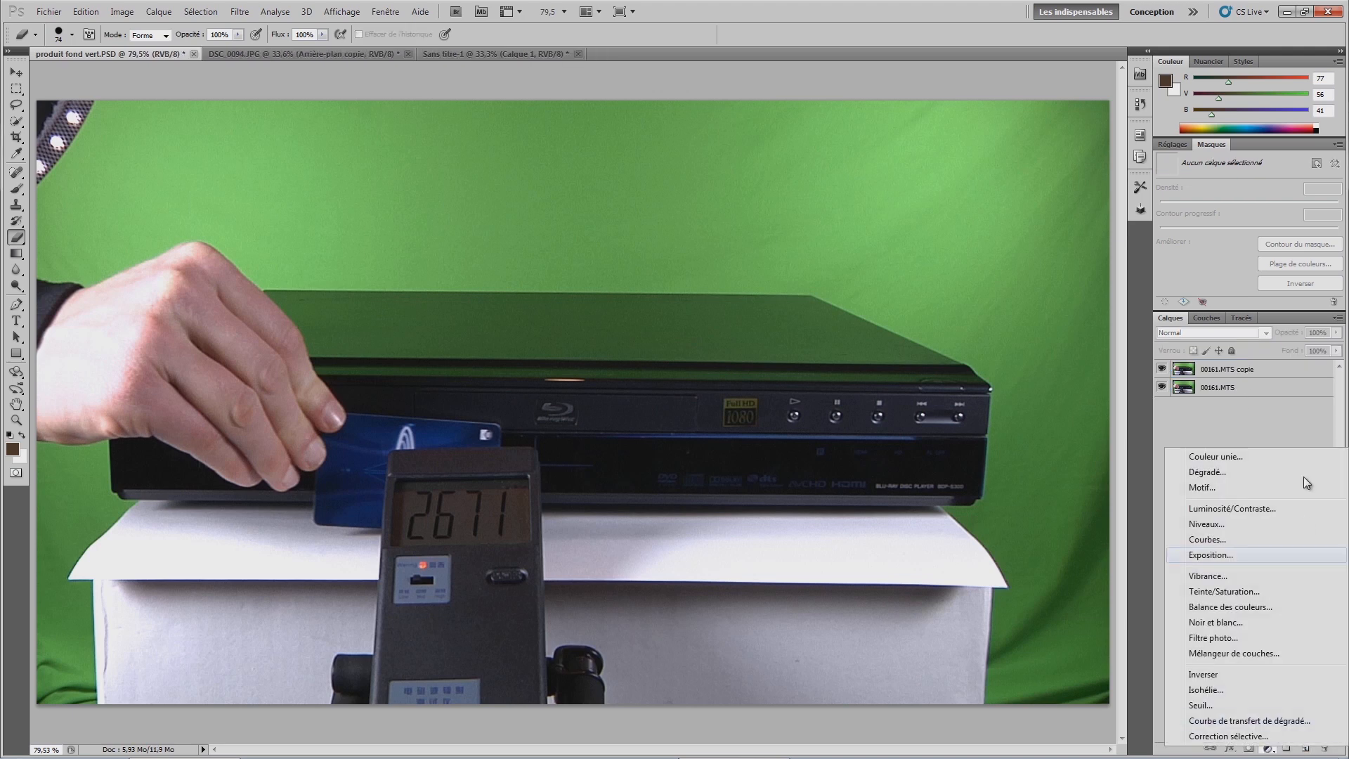
pyautogui.click(1253, 427)
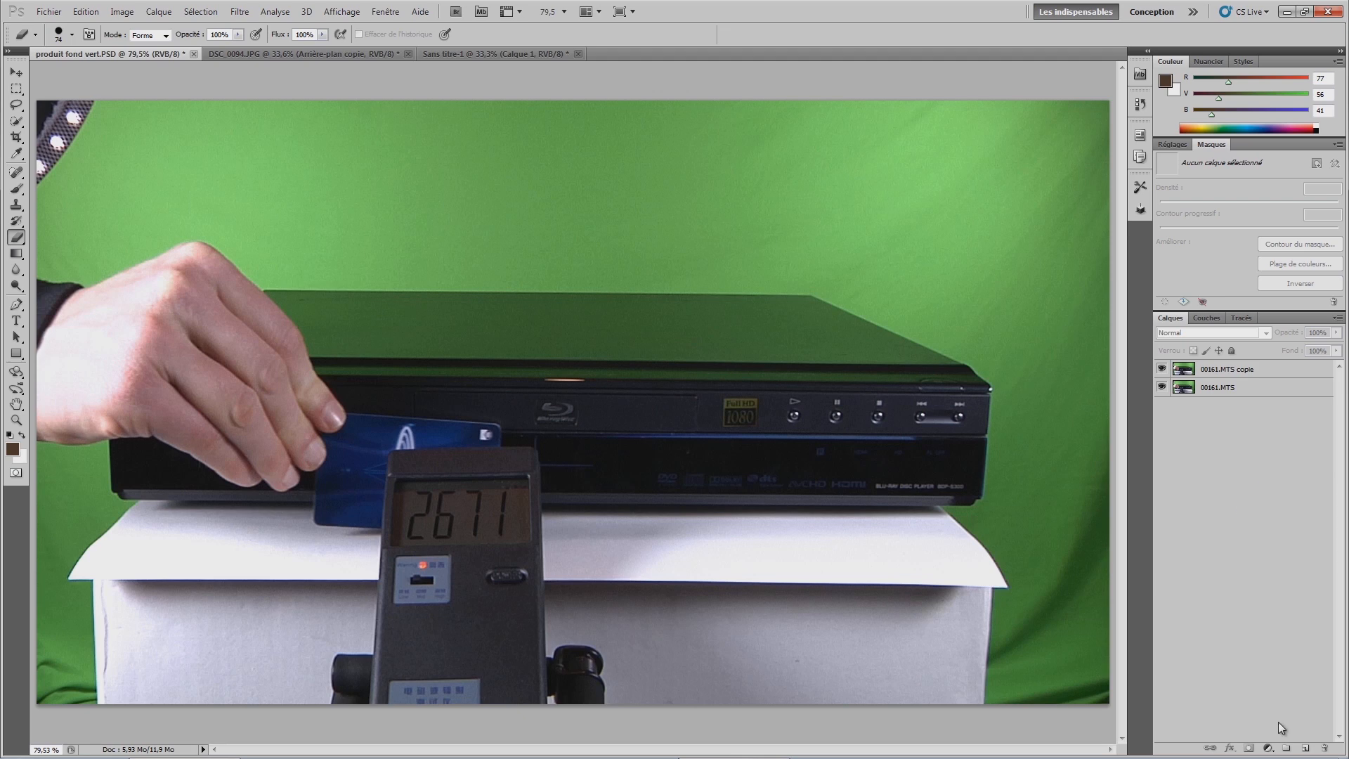
pyautogui.click(1305, 747)
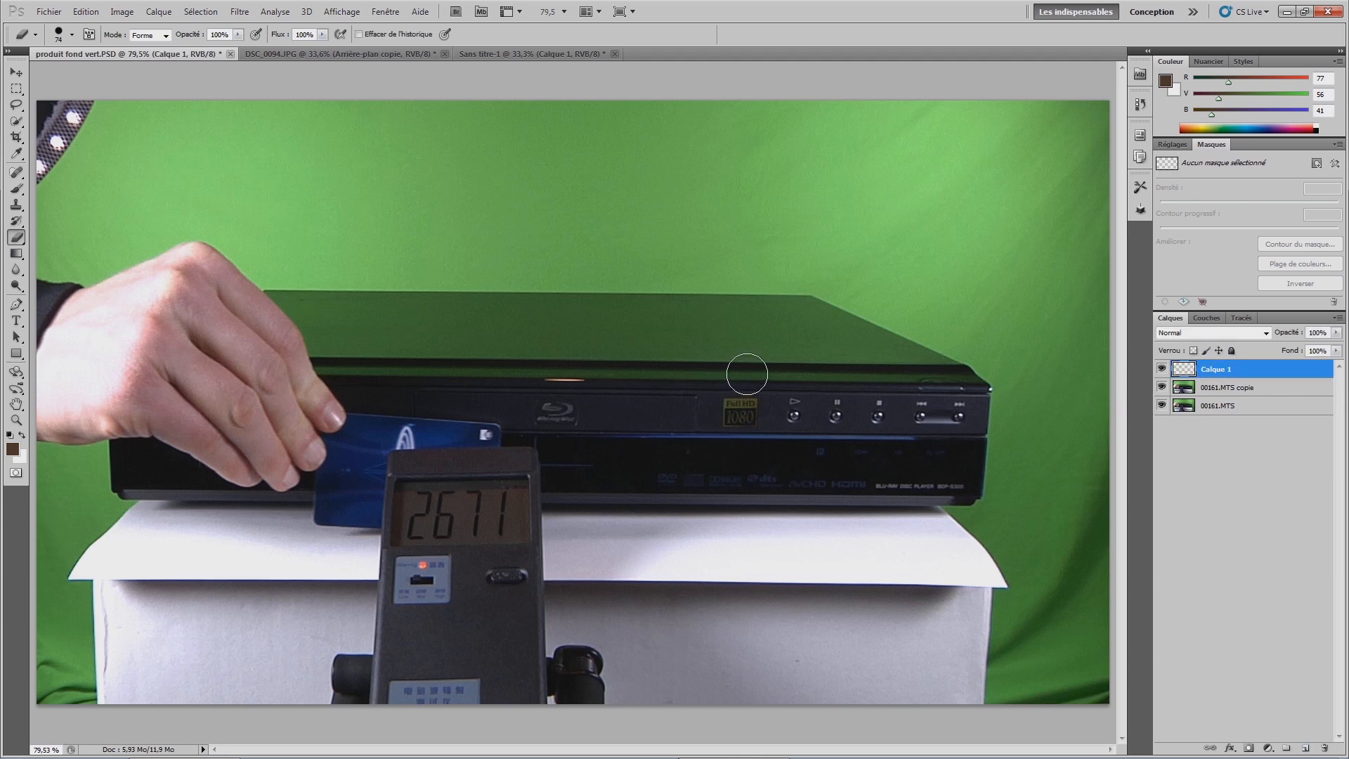
# Step: Fill Calque 1 with a vertical linear gradient from orange (#ff7716) at the top to white at the bottom
pyautogui.click(17, 257)
pyautogui.click(12, 449)
pyautogui.moveTo(624, 215); pyautogui.dragTo(640, 194)
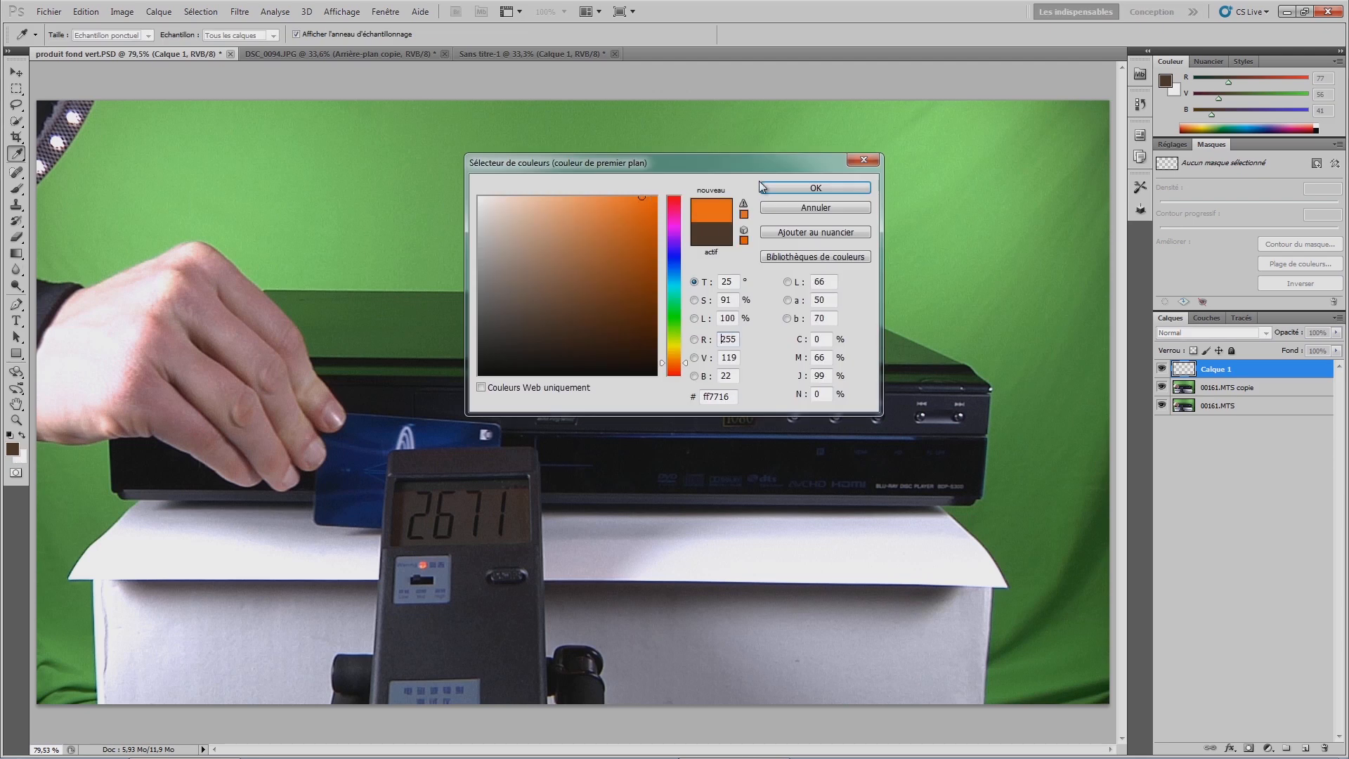
pyautogui.click(814, 187)
pyautogui.click(24, 460)
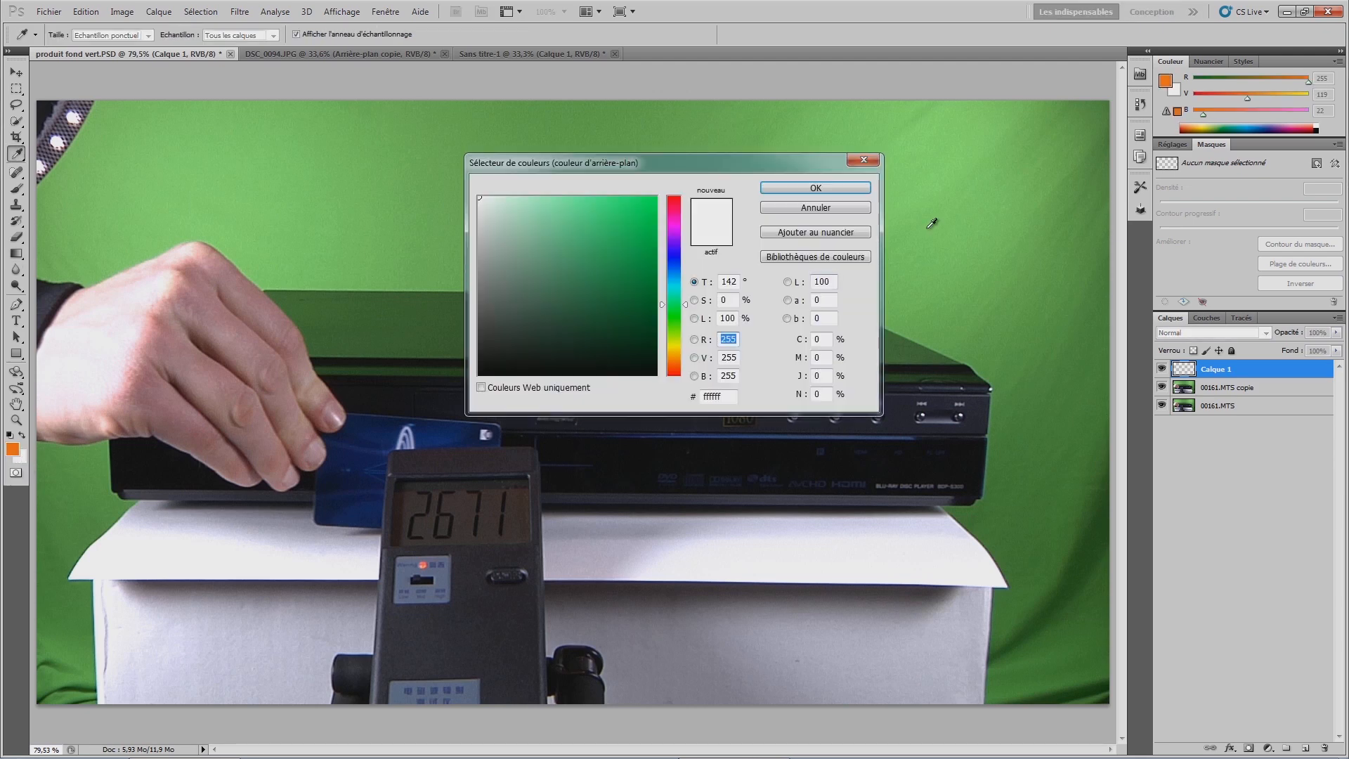
pyautogui.click(790, 187)
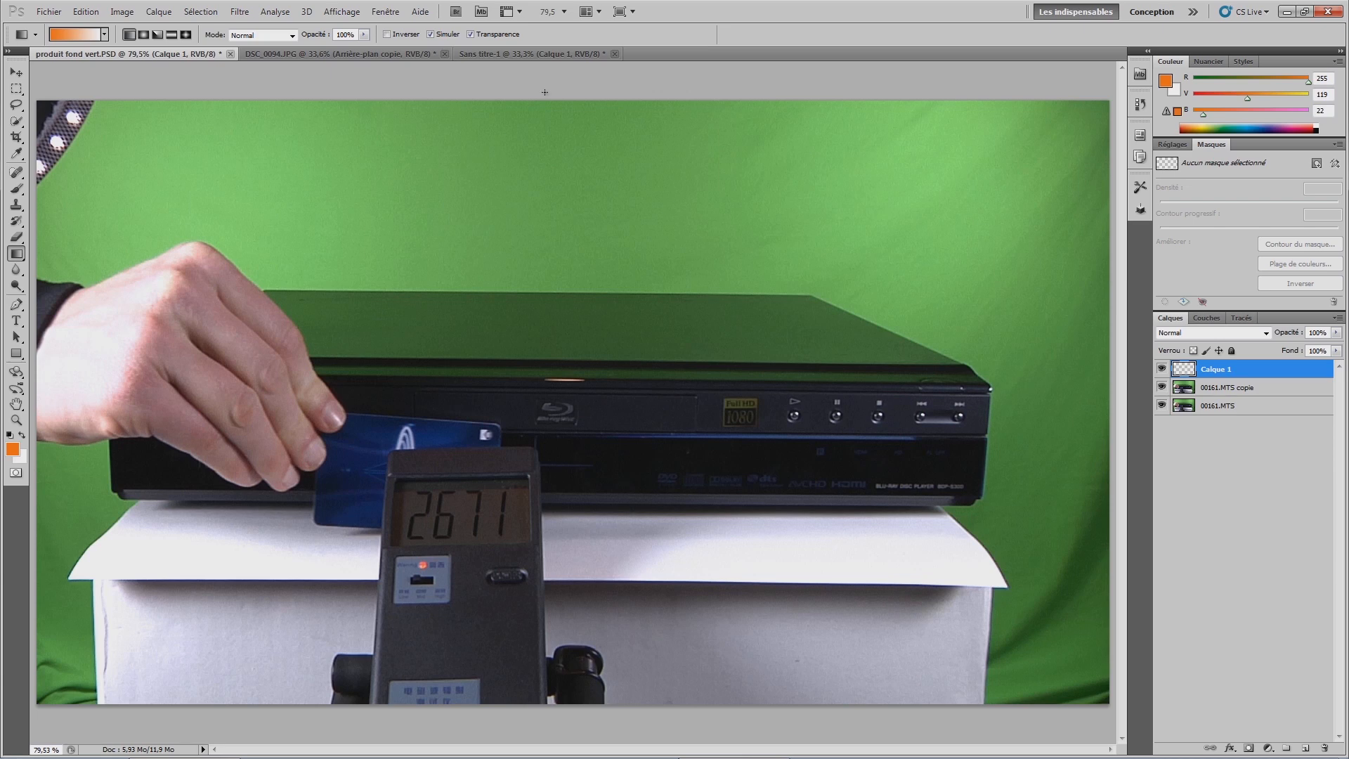
pyautogui.moveTo(540, 68); pyautogui.dragTo(535, 757)
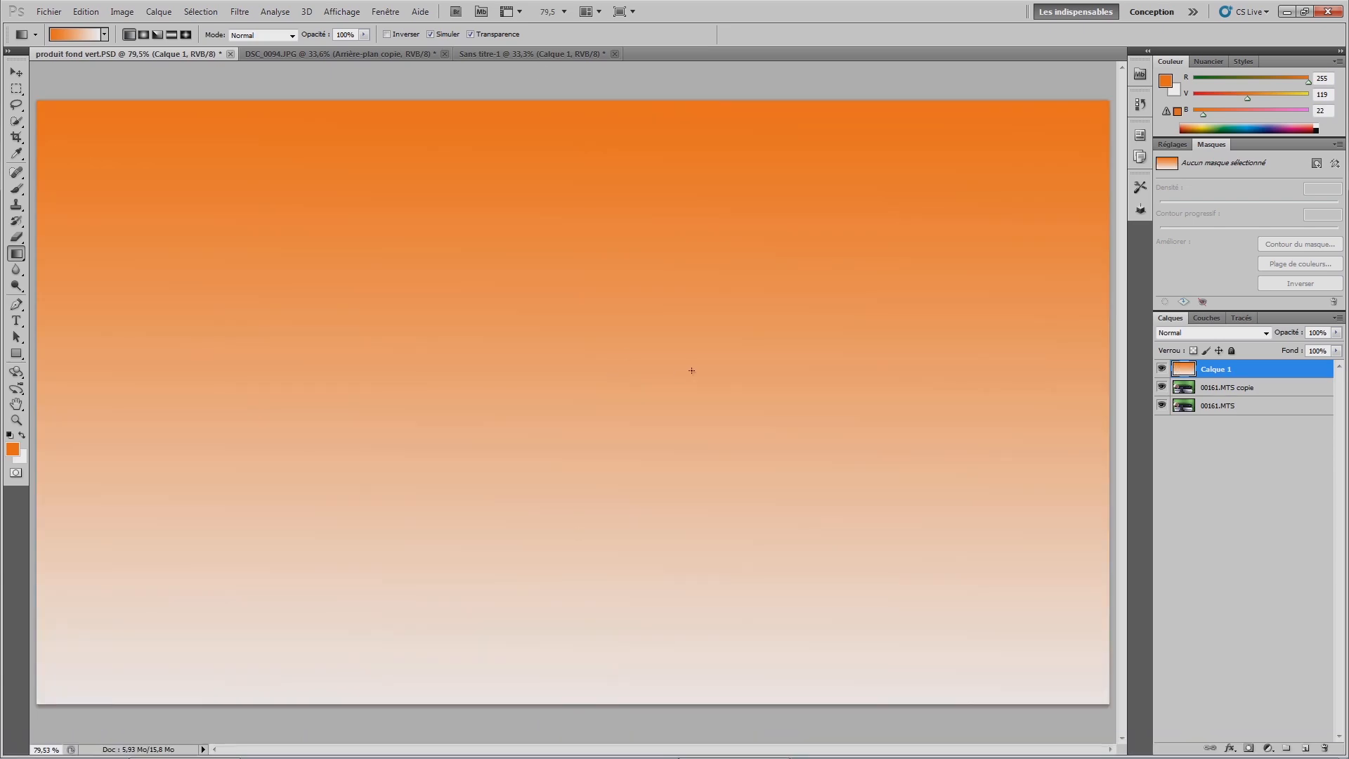
# Step: Move Calque 1 below both photo layers and, with 00161.MTS copie hidden, select 00161.MTS
pyautogui.moveTo(1242, 392); pyautogui.dragTo(1225, 421)
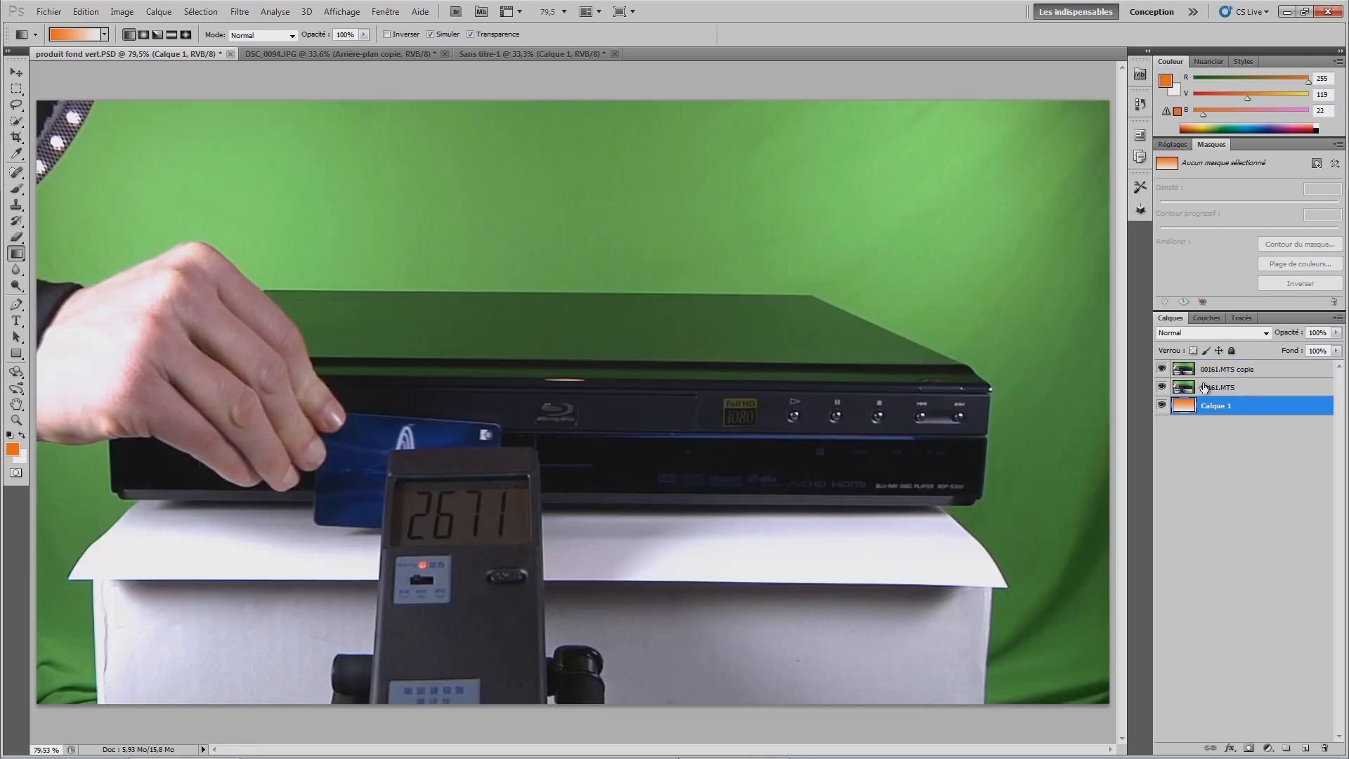
pyautogui.click(1161, 368)
pyautogui.click(1212, 391)
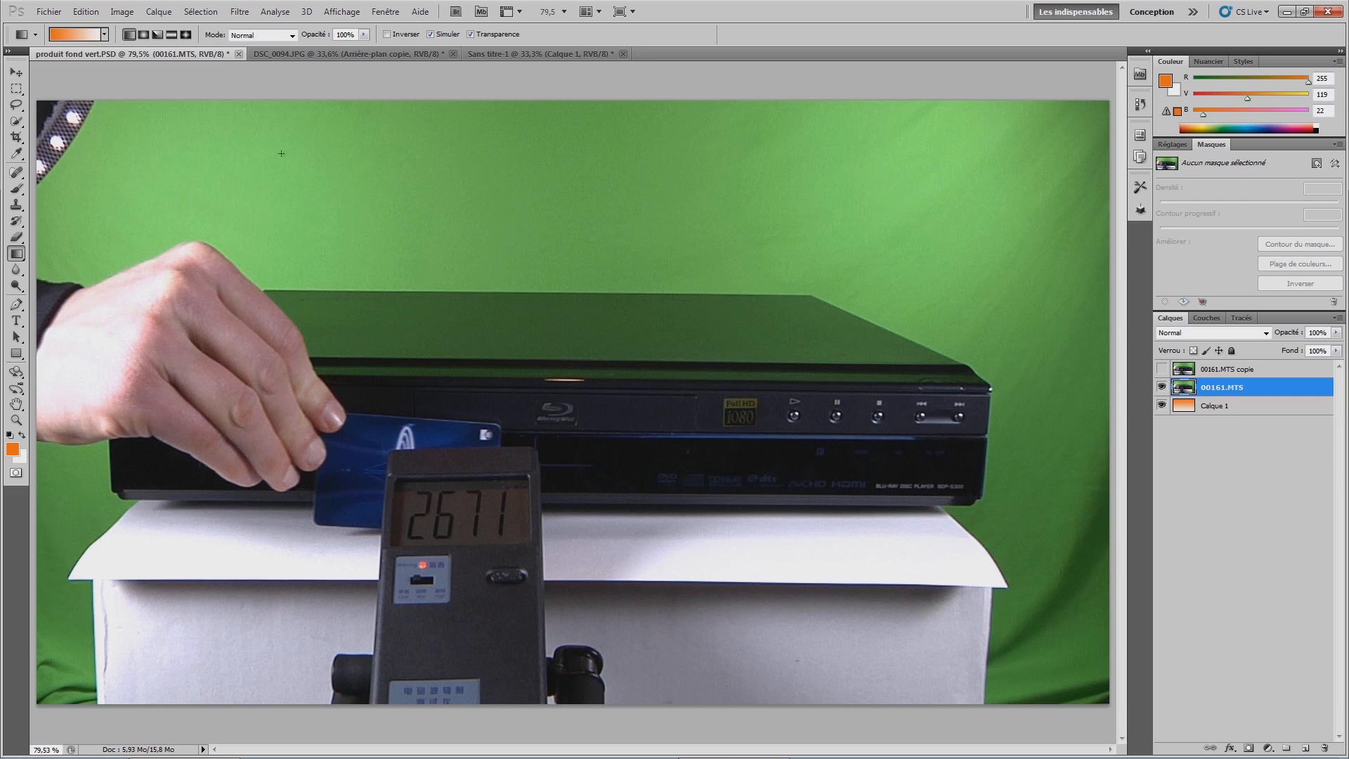
# Step: Add a layer mask to 00161.MTS and start an inverted colour-range mask from the green just above the player
pyautogui.click(1249, 748)
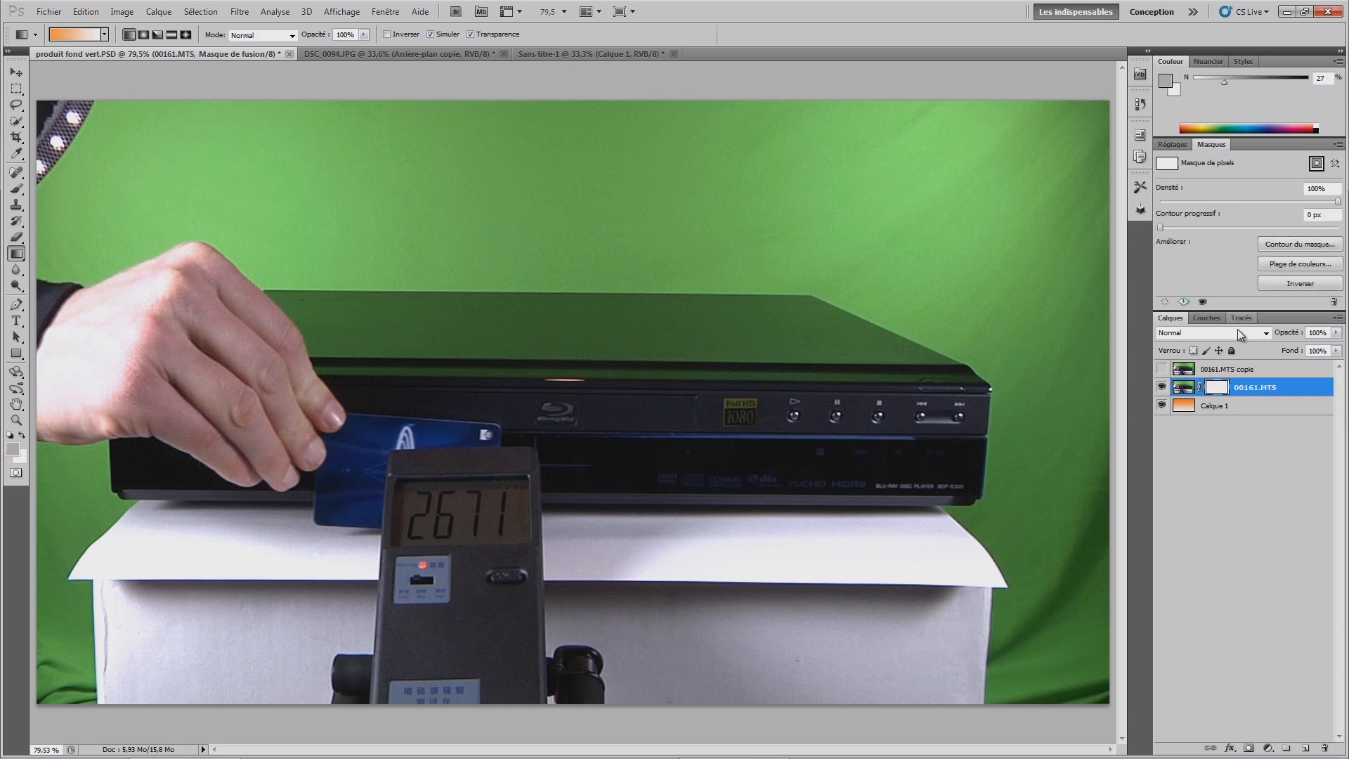
pyautogui.click(1285, 267)
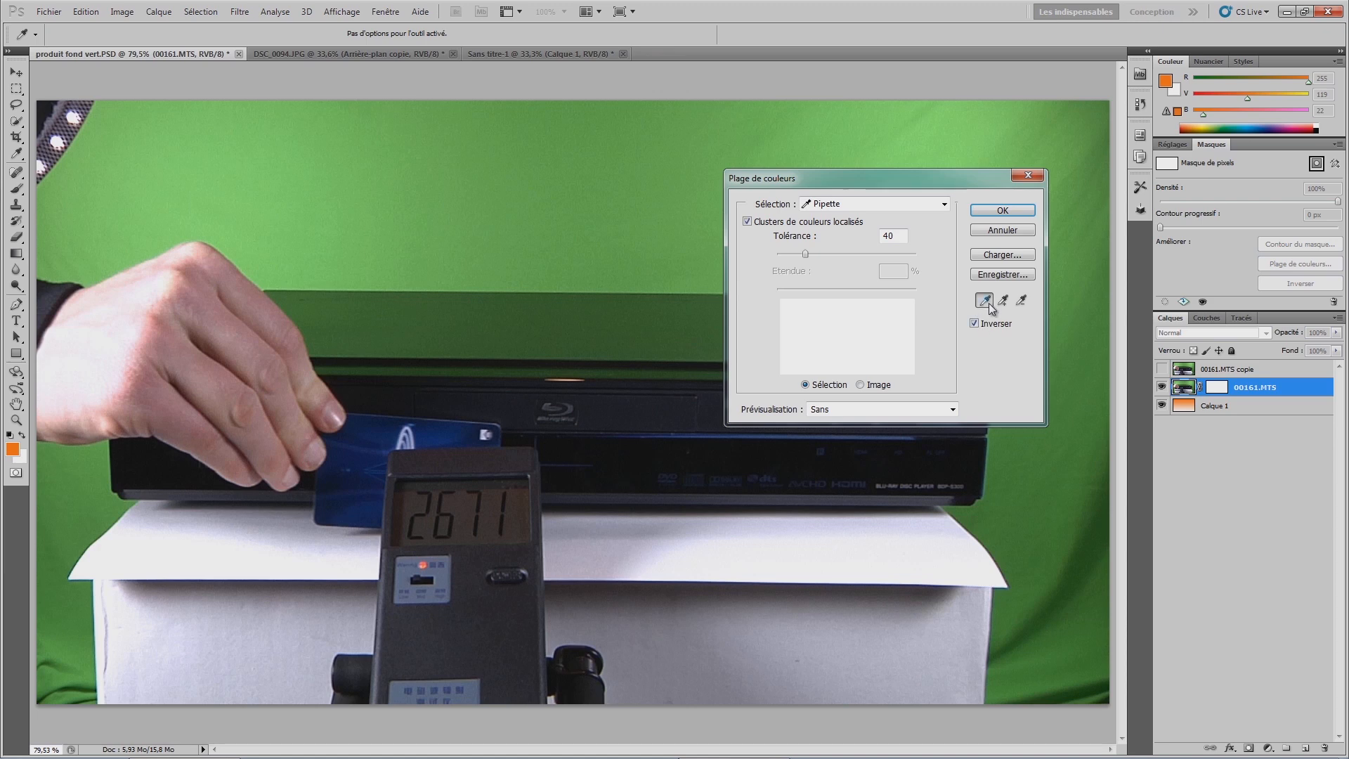
pyautogui.click(621, 244)
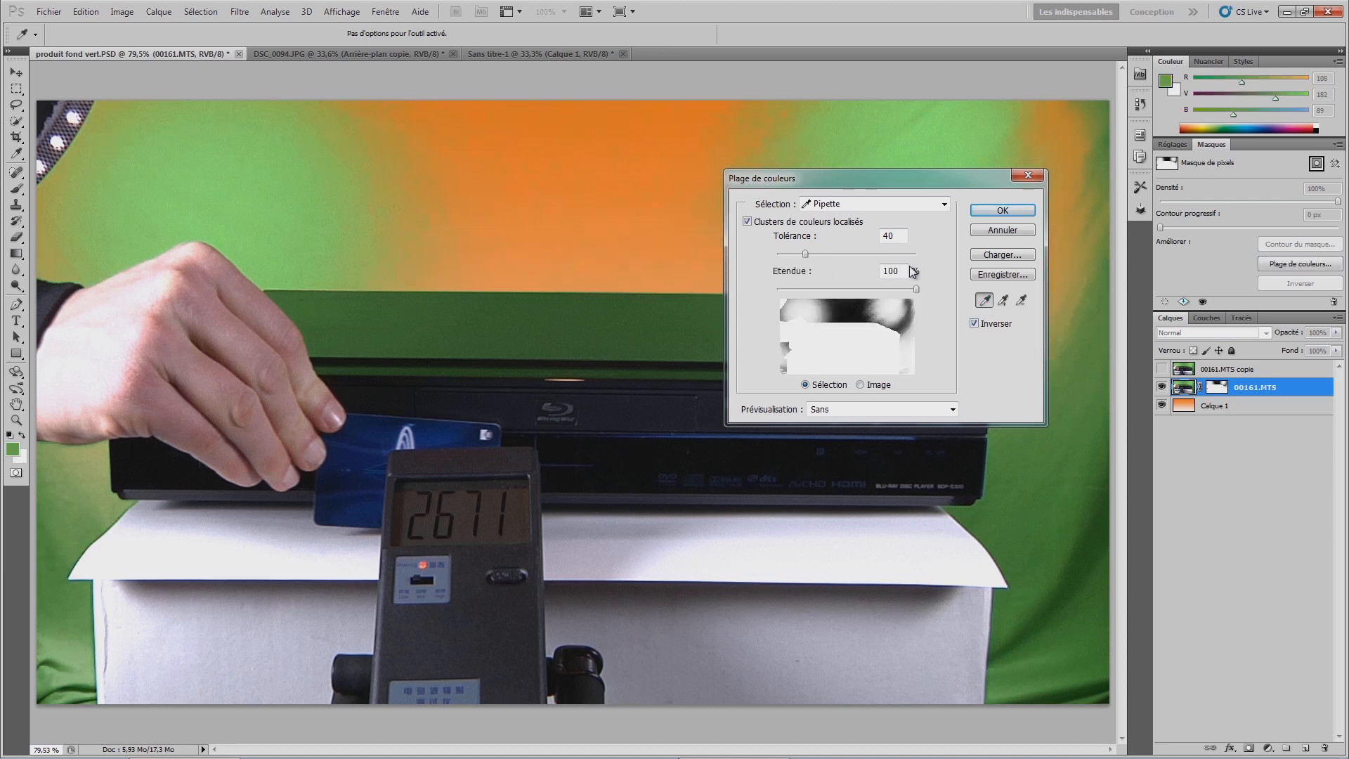
# Step: Add the darker greens beside the white box, on its right and lower-left sides, to the masked colour range
pyautogui.click(1002, 300)
pyautogui.click(1086, 466)
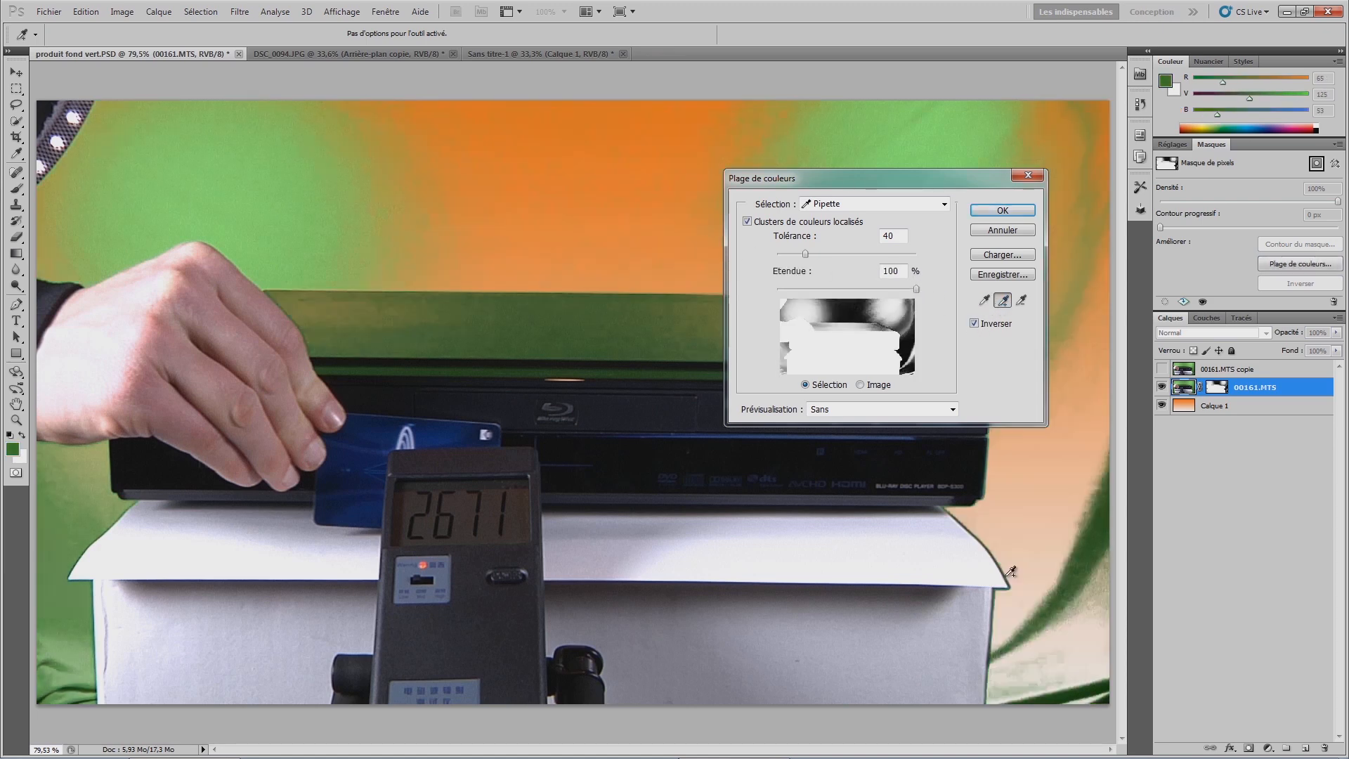
pyautogui.click(1064, 593)
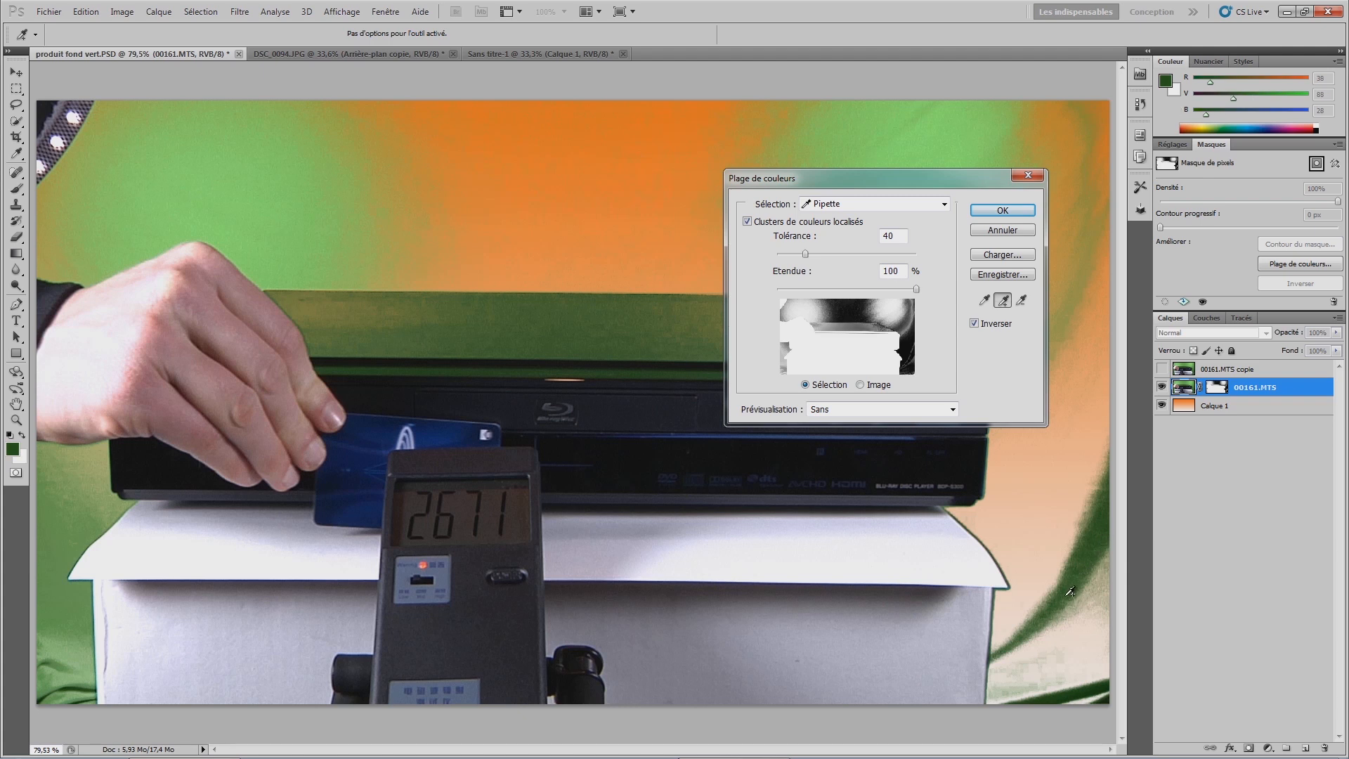
pyautogui.click(1066, 630)
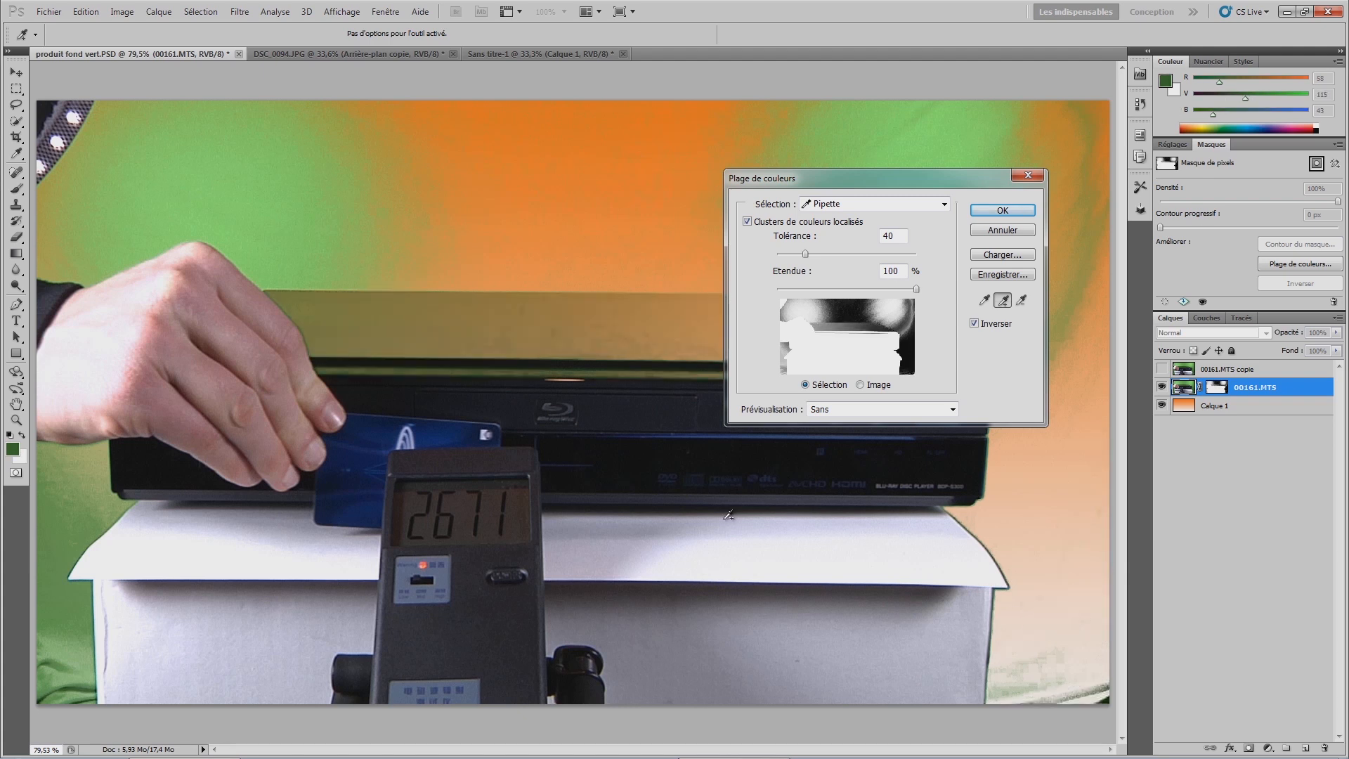
pyautogui.click(46, 653)
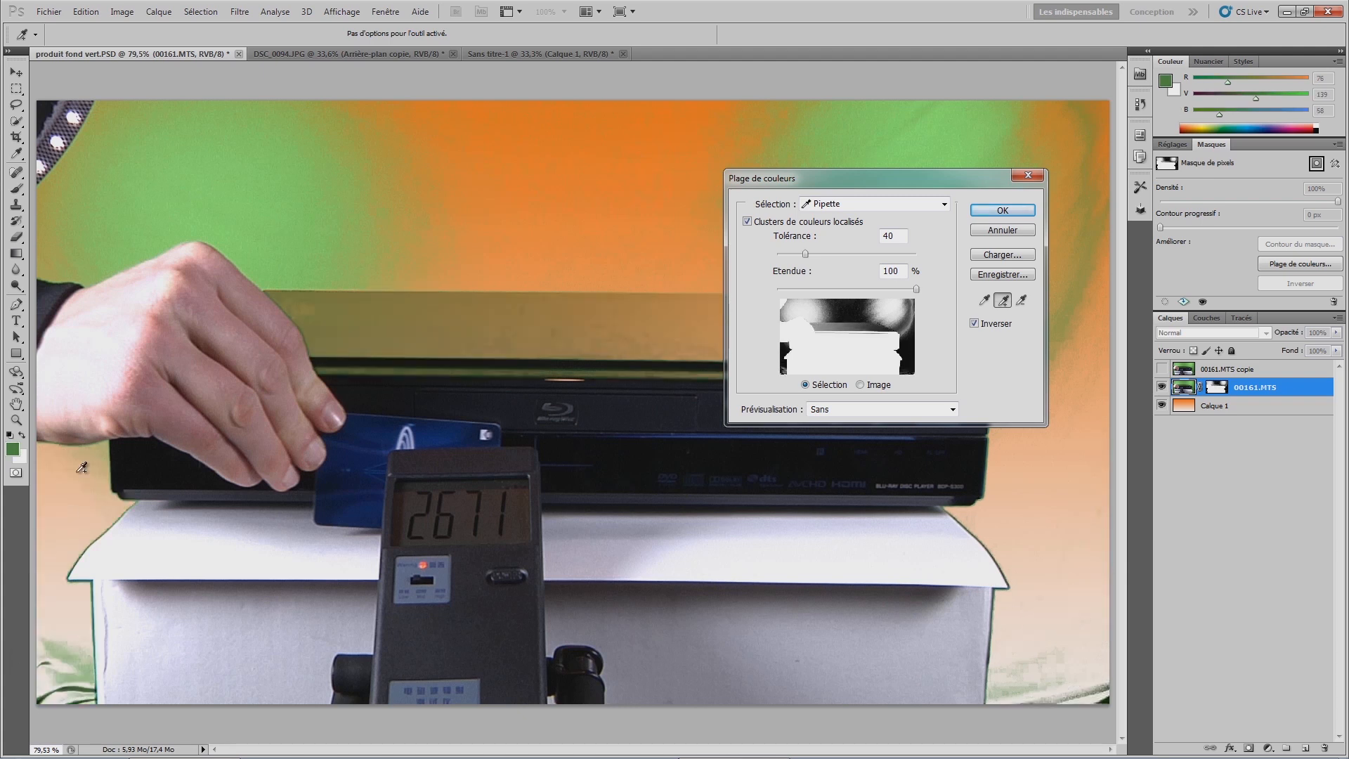
# Step: Add the bright greens across the backdrop's upper left and upper right areas to the masked colour range
pyautogui.click(167, 188)
pyautogui.click(395, 171)
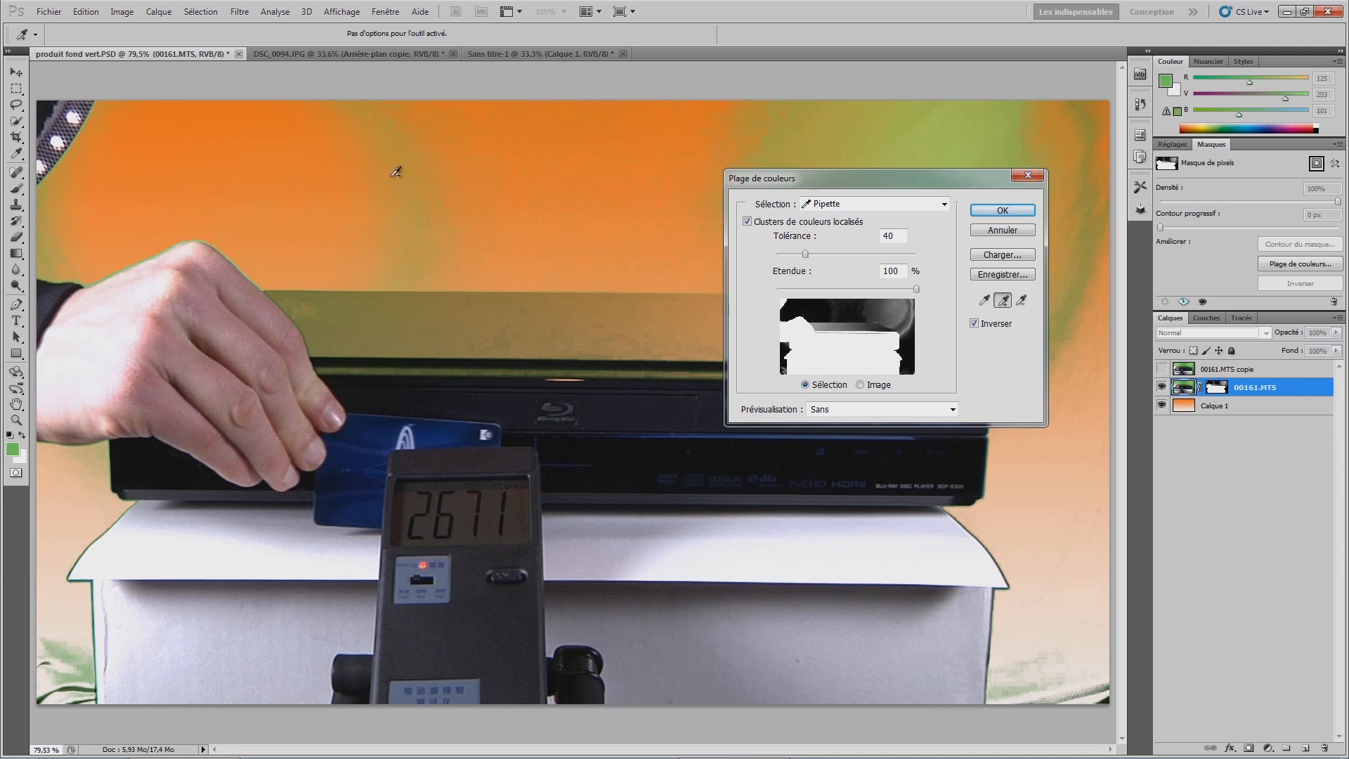
pyautogui.click(960, 139)
pyautogui.click(1081, 111)
pyautogui.click(1091, 250)
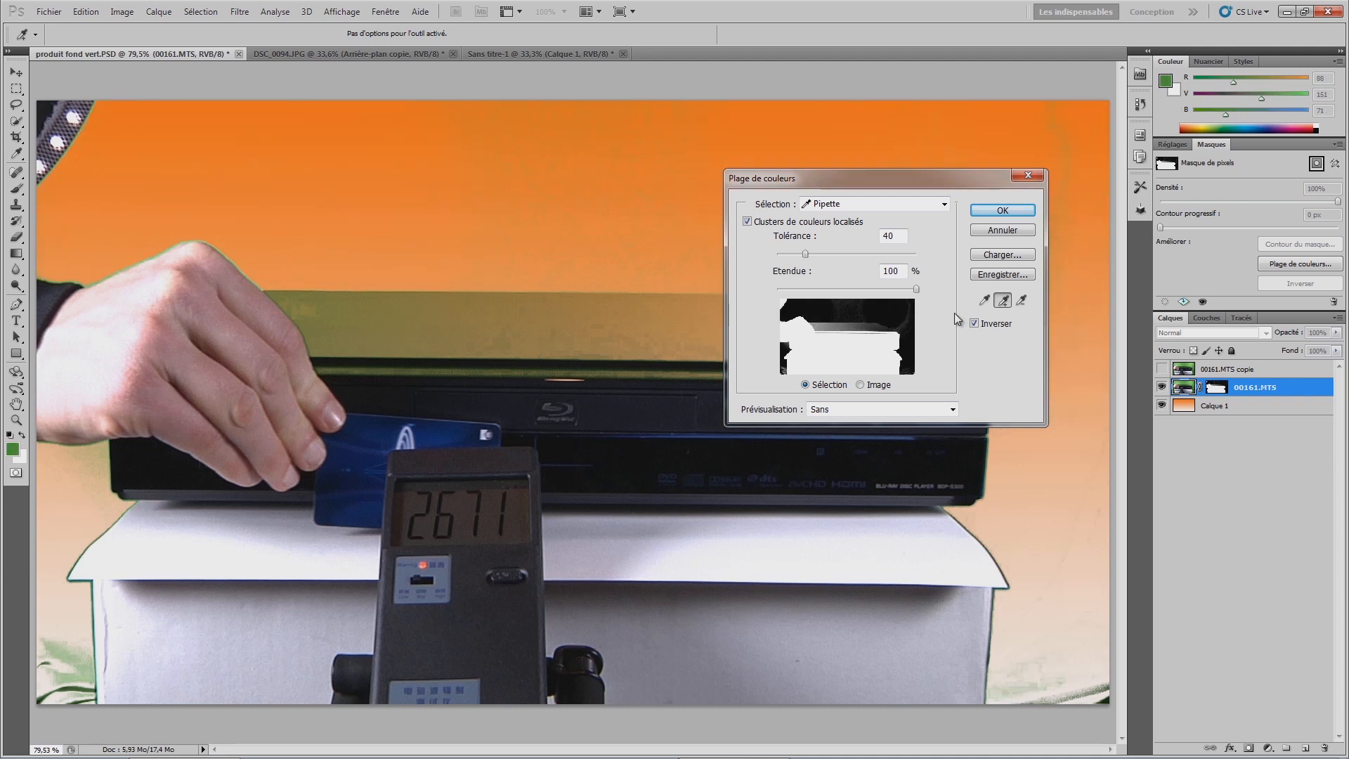
# Step: Add the remaining green traces above the player and in the lower corners, and apply the colour-range mask
pyautogui.click(464, 273)
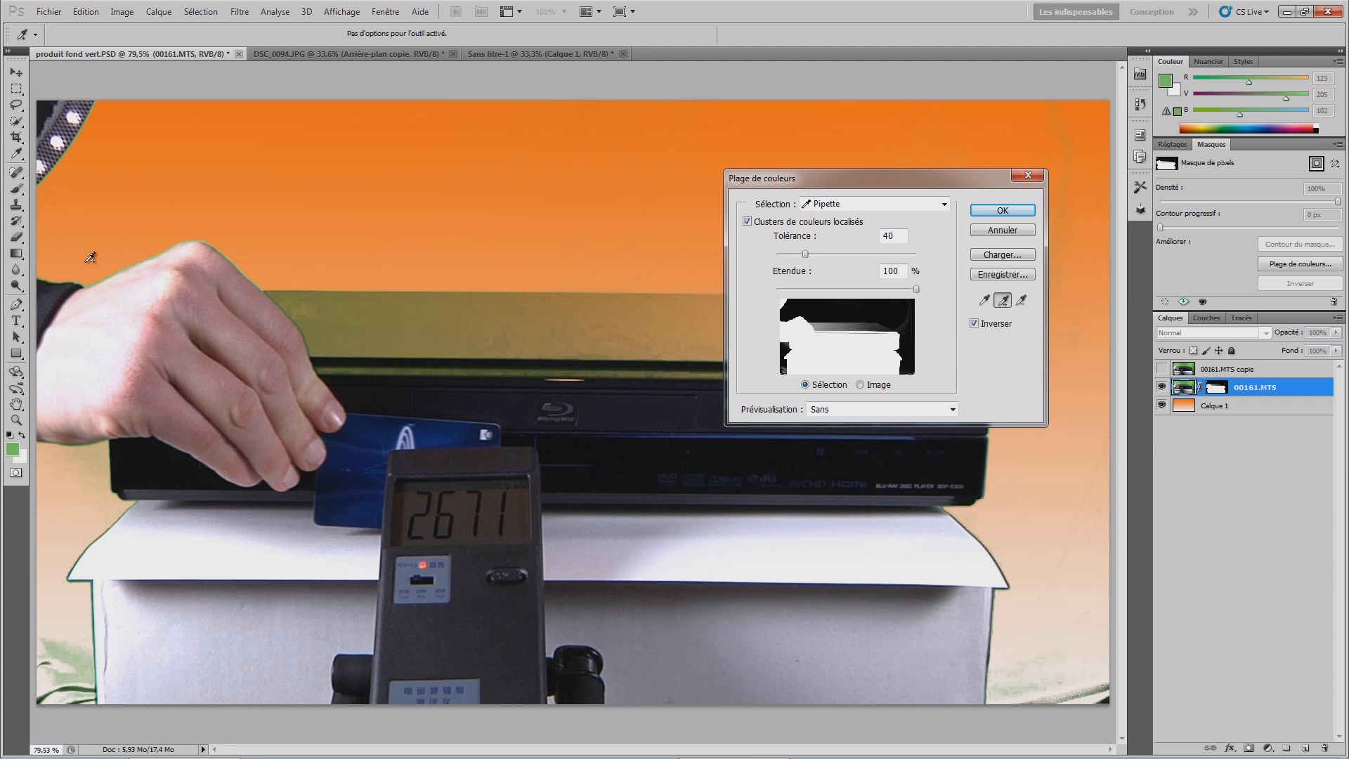
pyautogui.click(57, 646)
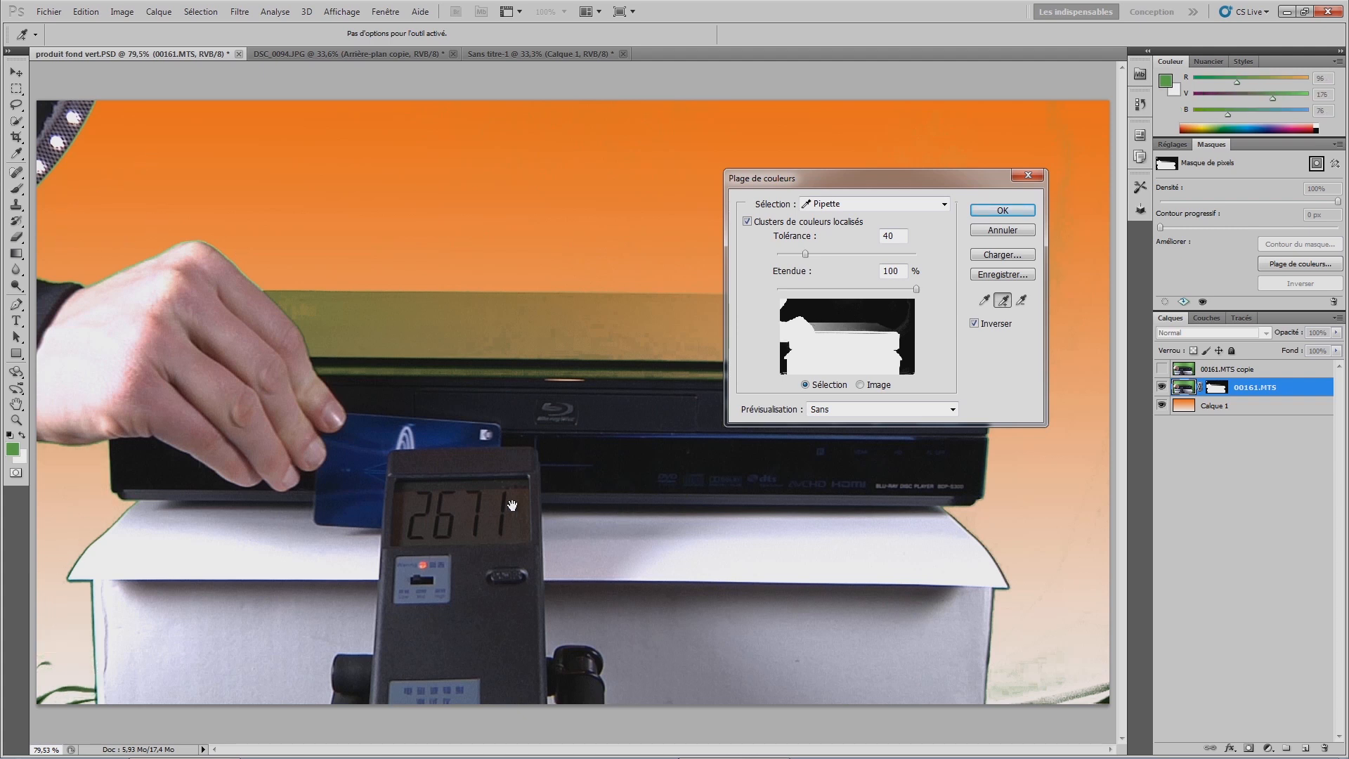
pyautogui.click(1100, 692)
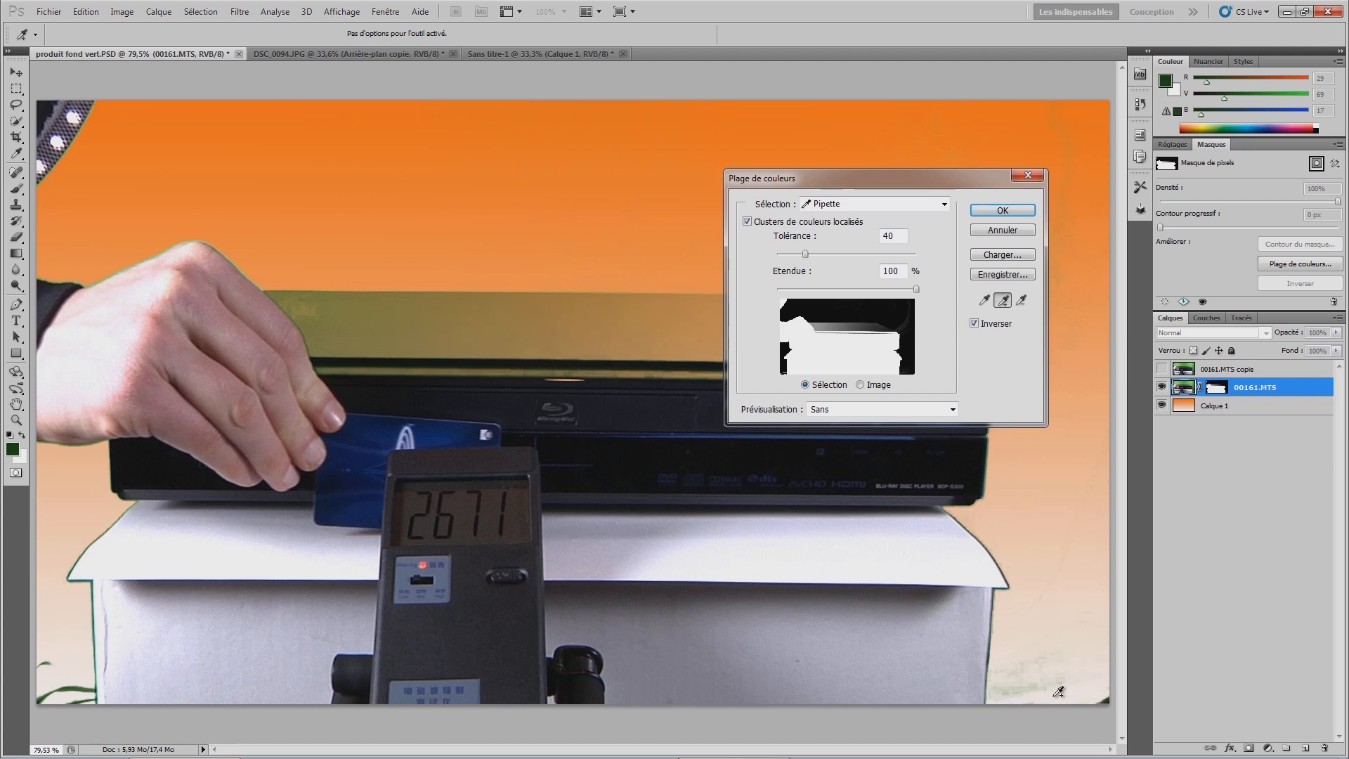
pyautogui.click(1025, 690)
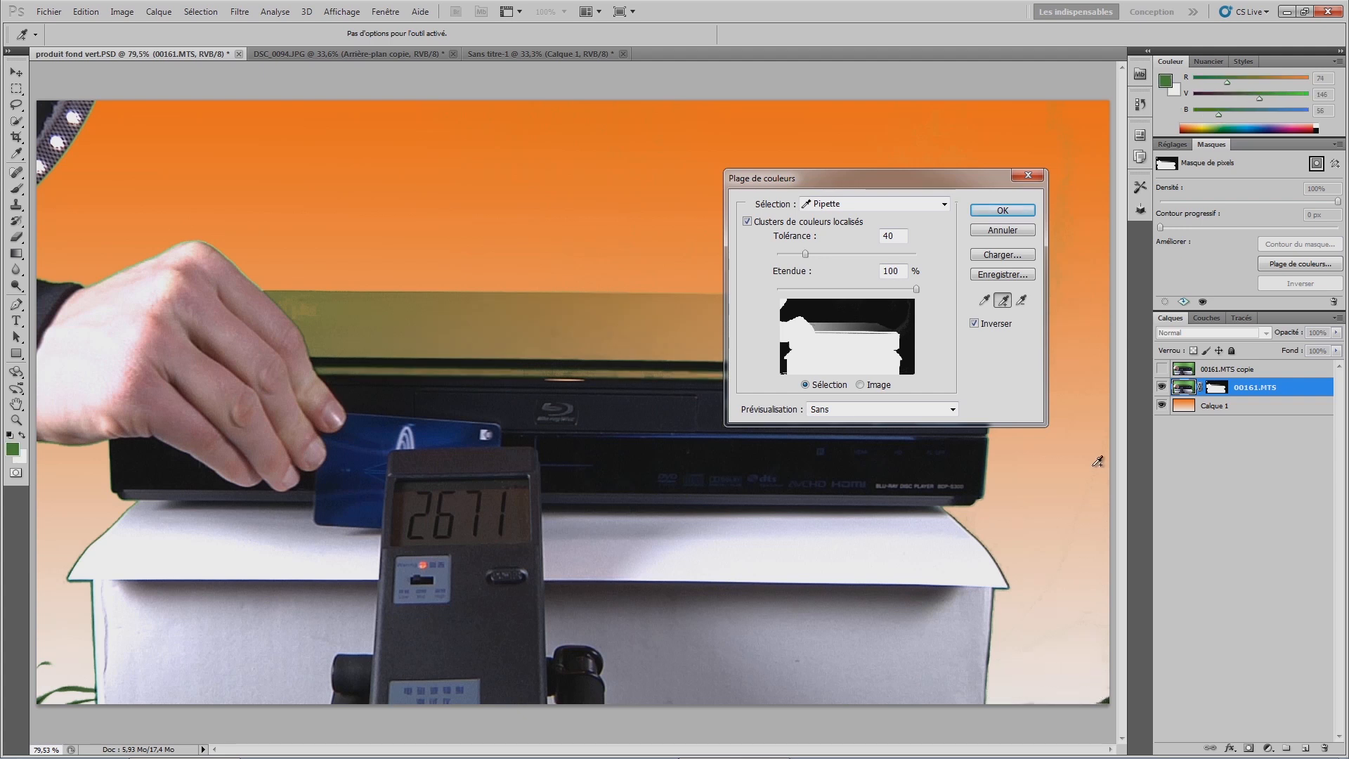
pyautogui.click(1003, 210)
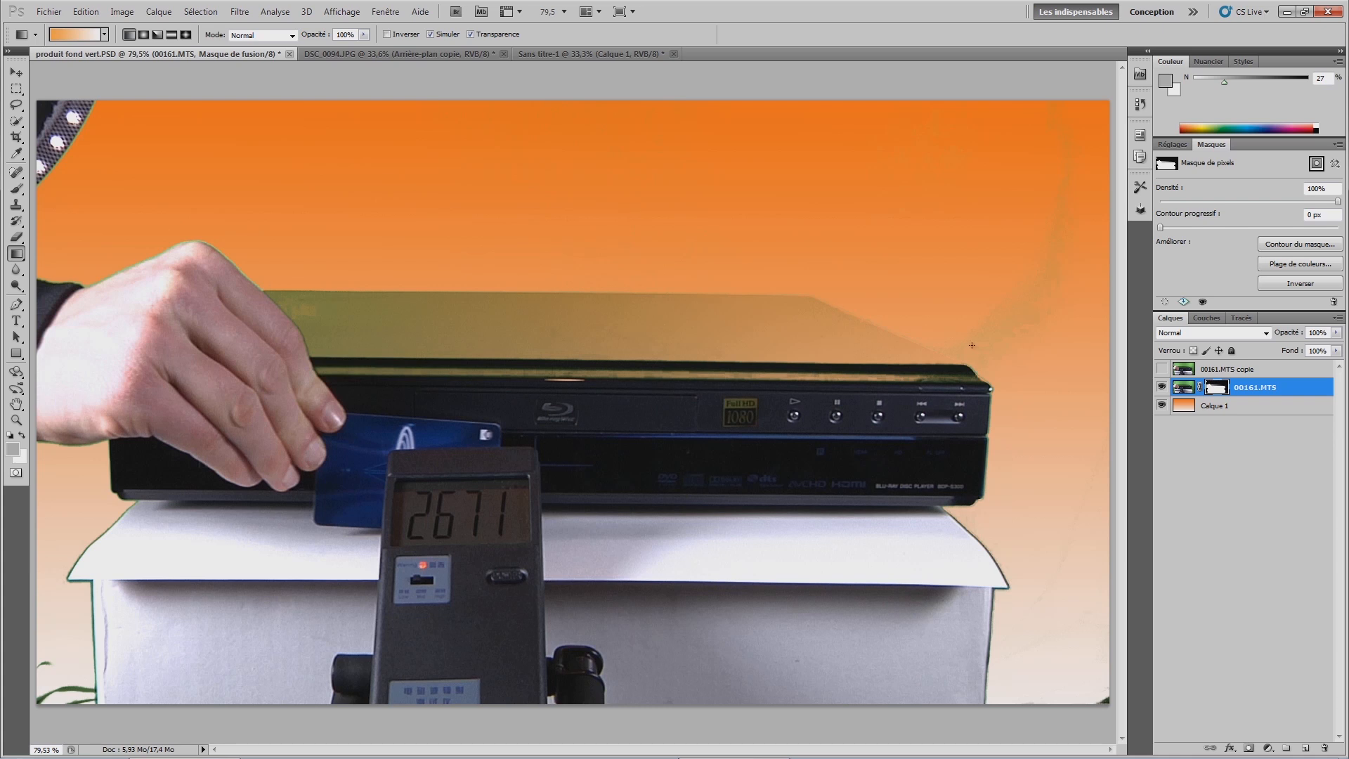
# Step: Show 00161.MTS copie and outline the player's top surface on it with a Polygonal Lasso selection
pyautogui.click(1162, 369)
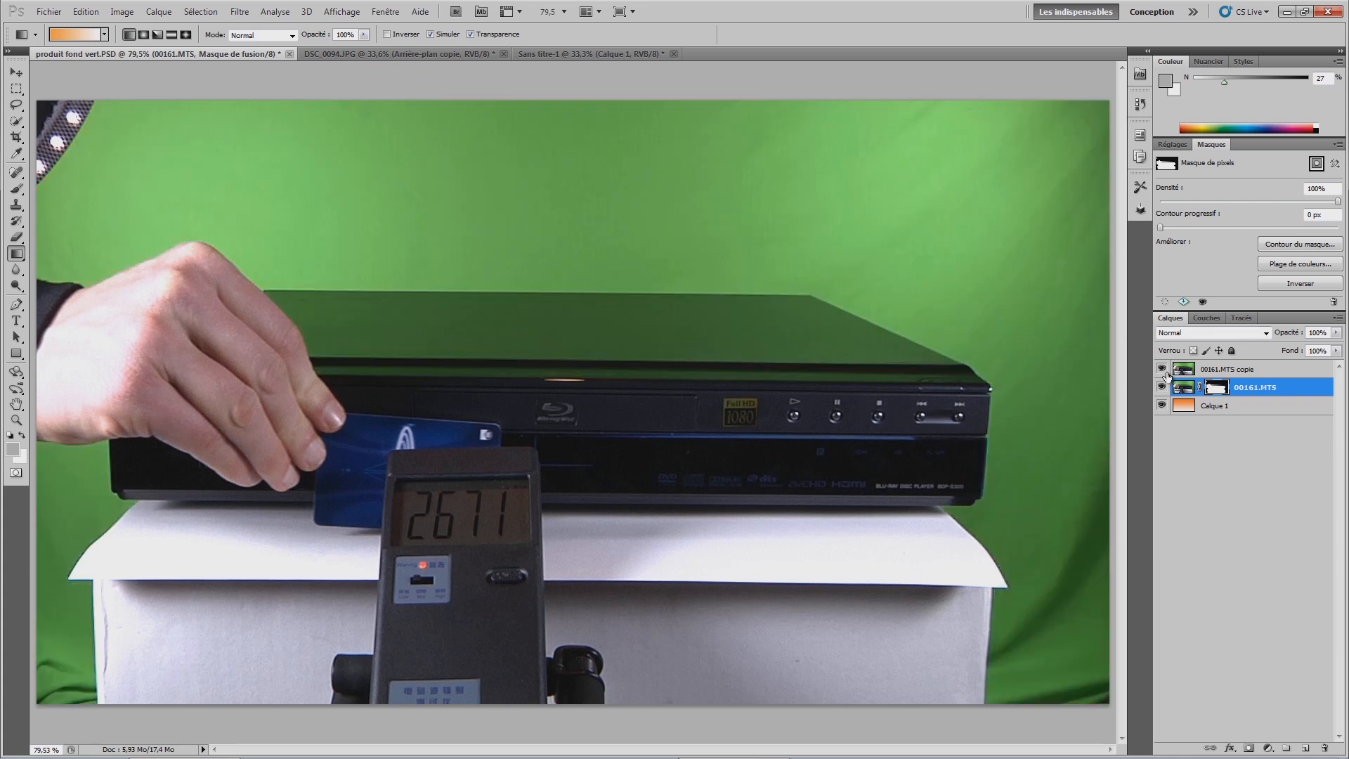
pyautogui.click(1243, 373)
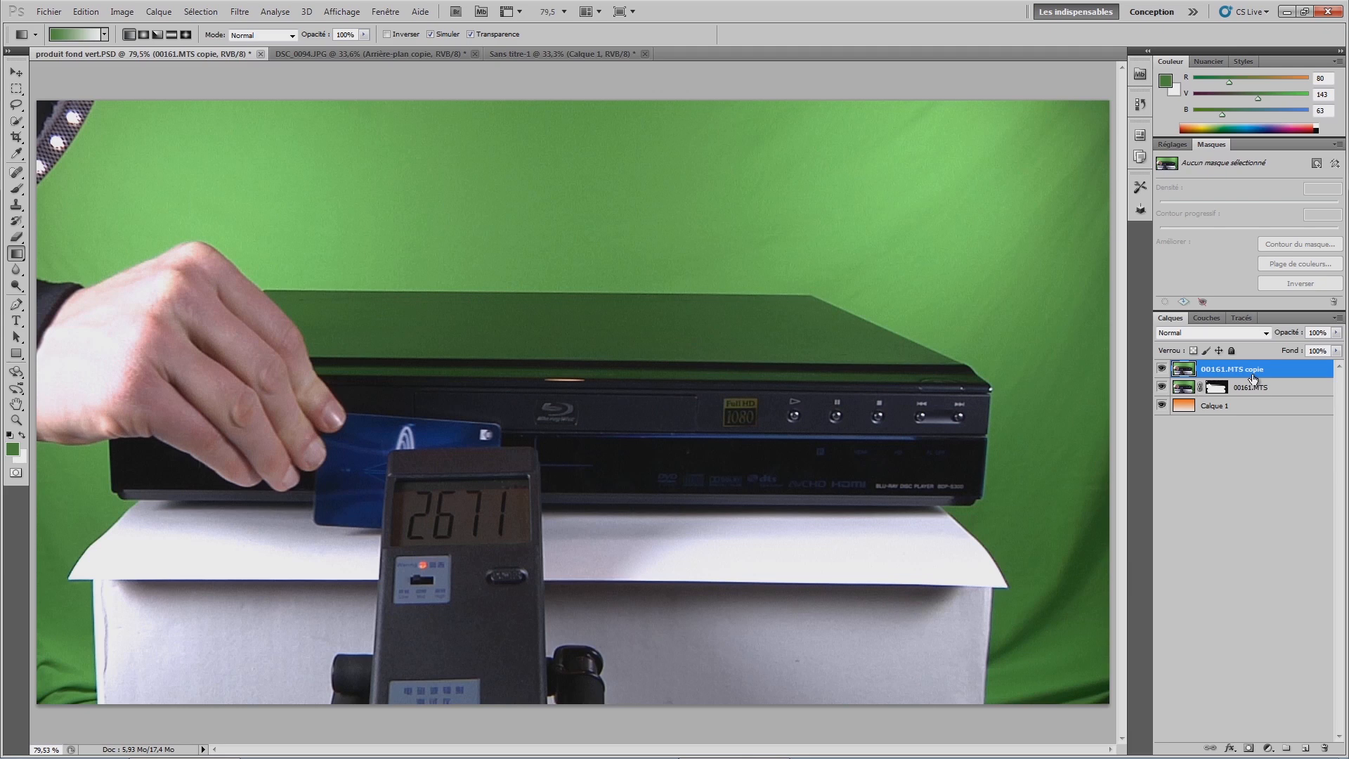
pyautogui.click(16, 104)
pyautogui.click(56, 118)
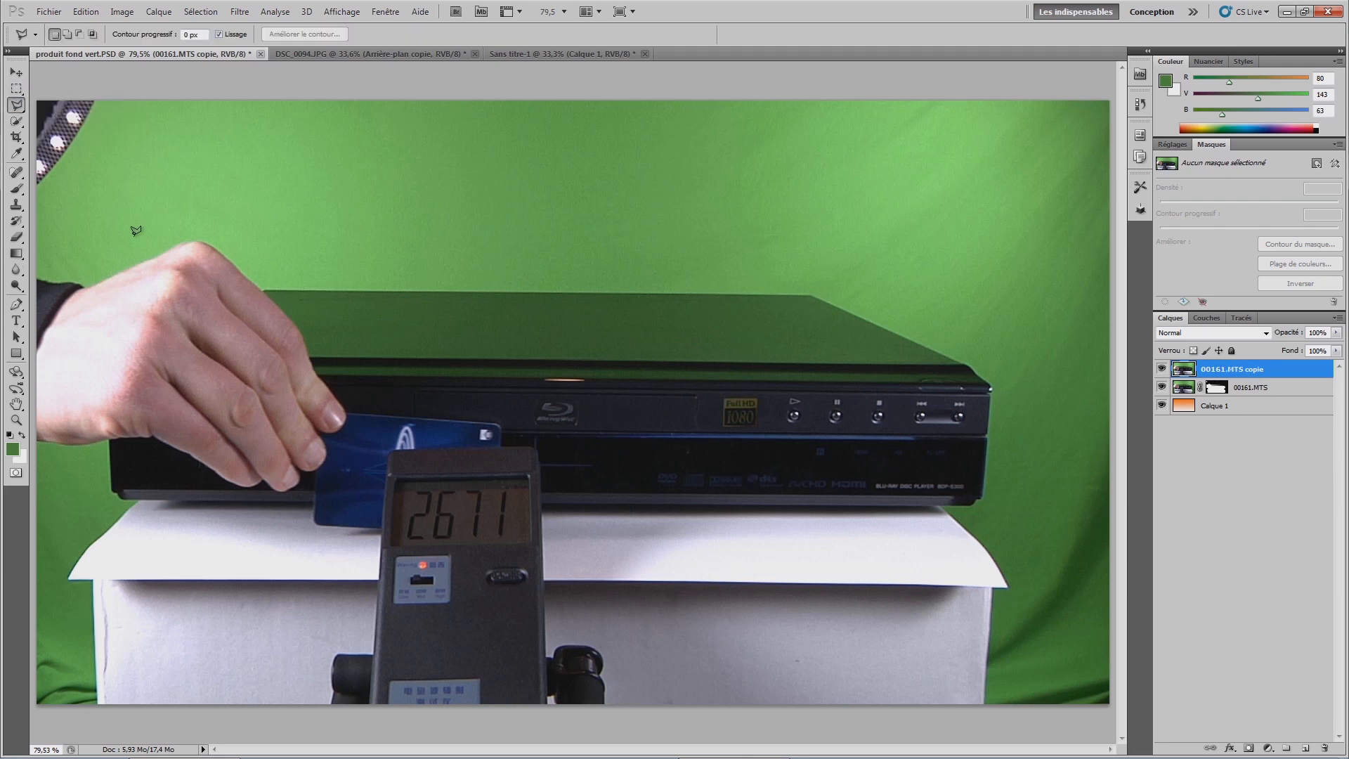
pyautogui.click(238, 372)
pyautogui.click(264, 288)
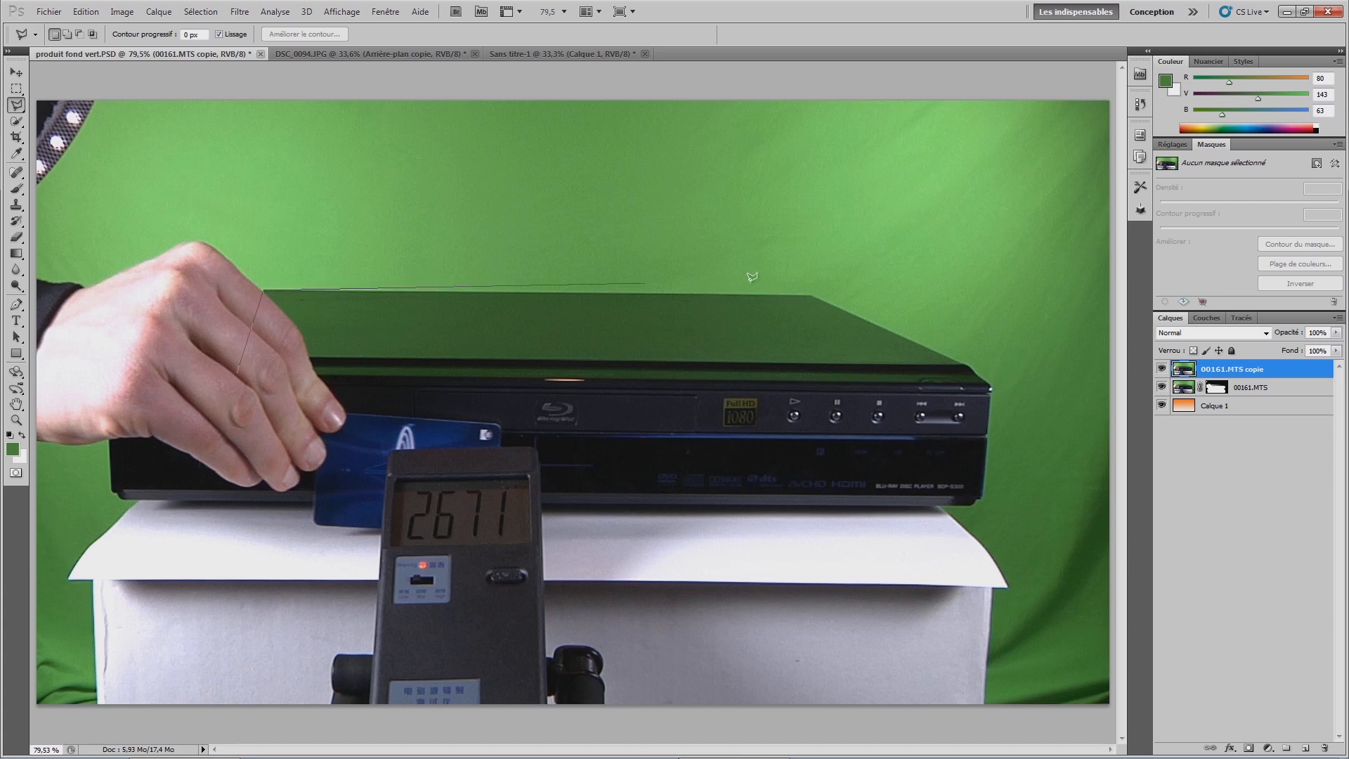
pyautogui.click(809, 292)
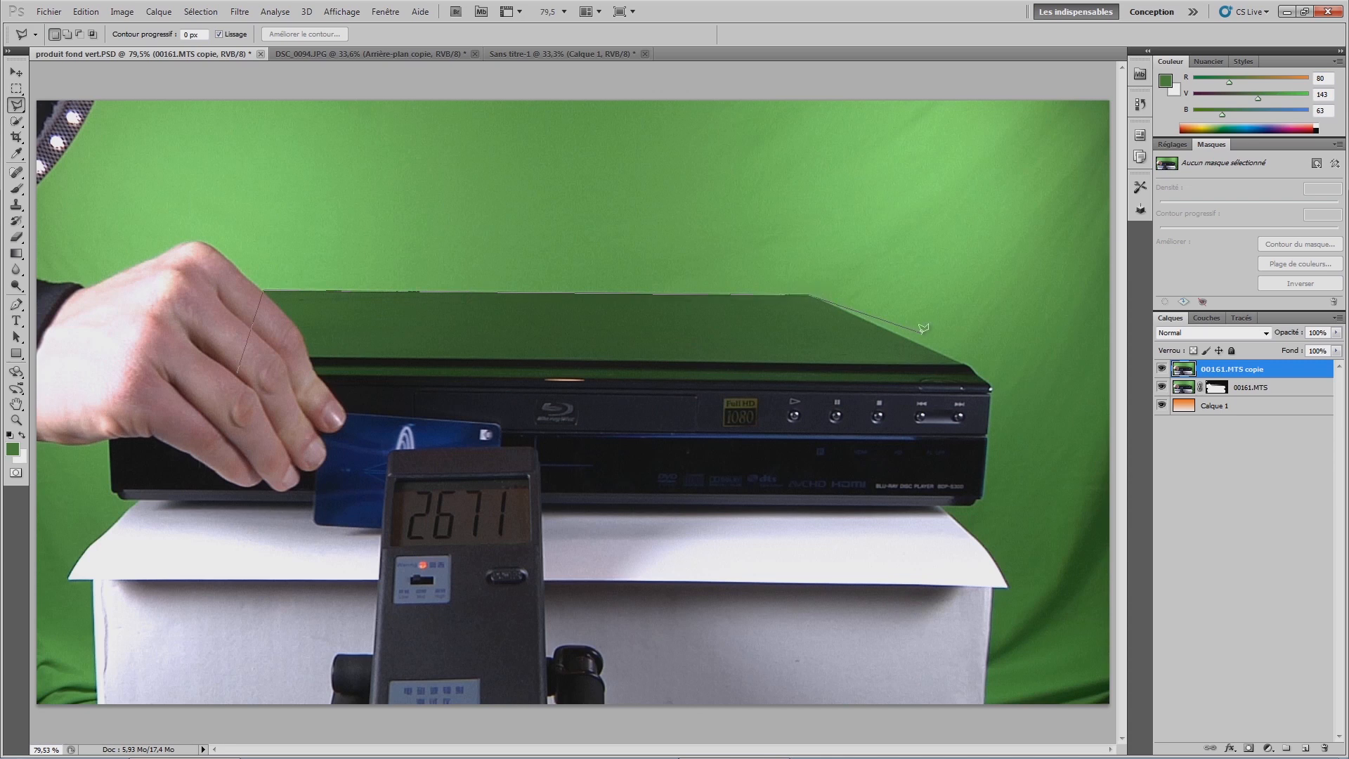
pyautogui.click(965, 365)
pyautogui.click(990, 386)
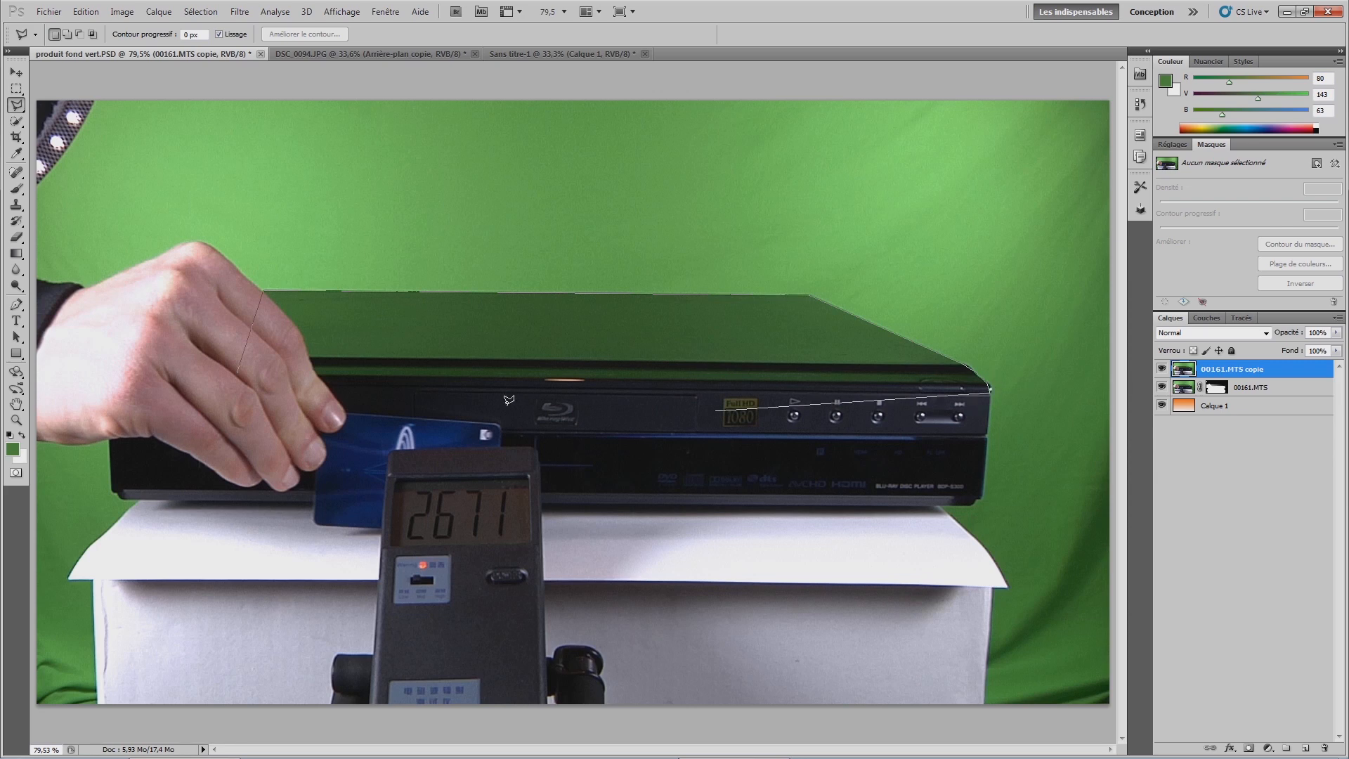
pyautogui.doubleClick(241, 368)
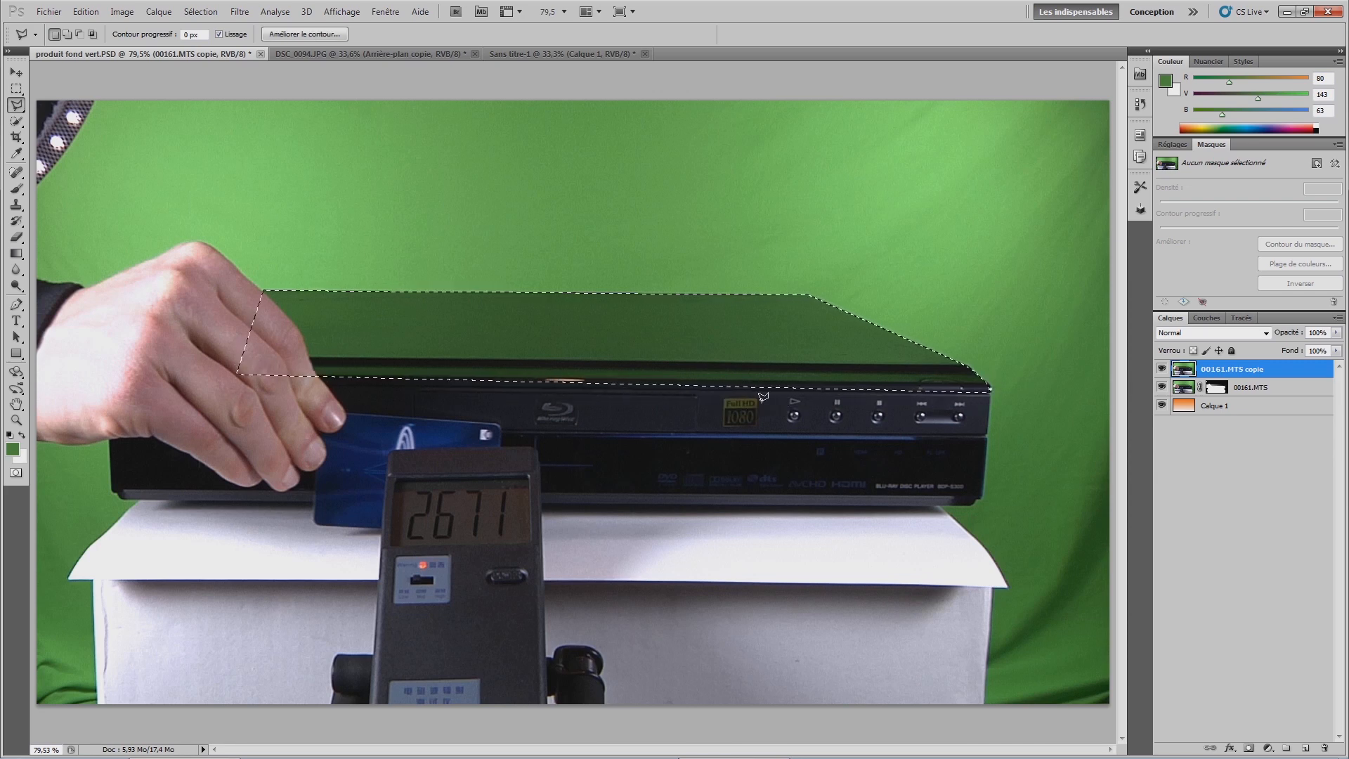
# Step: Delete everything outside the player's top surface from 00161.MTS copie and clear the selection
pyautogui.rightClick(690, 350)
pyautogui.click(730, 370)
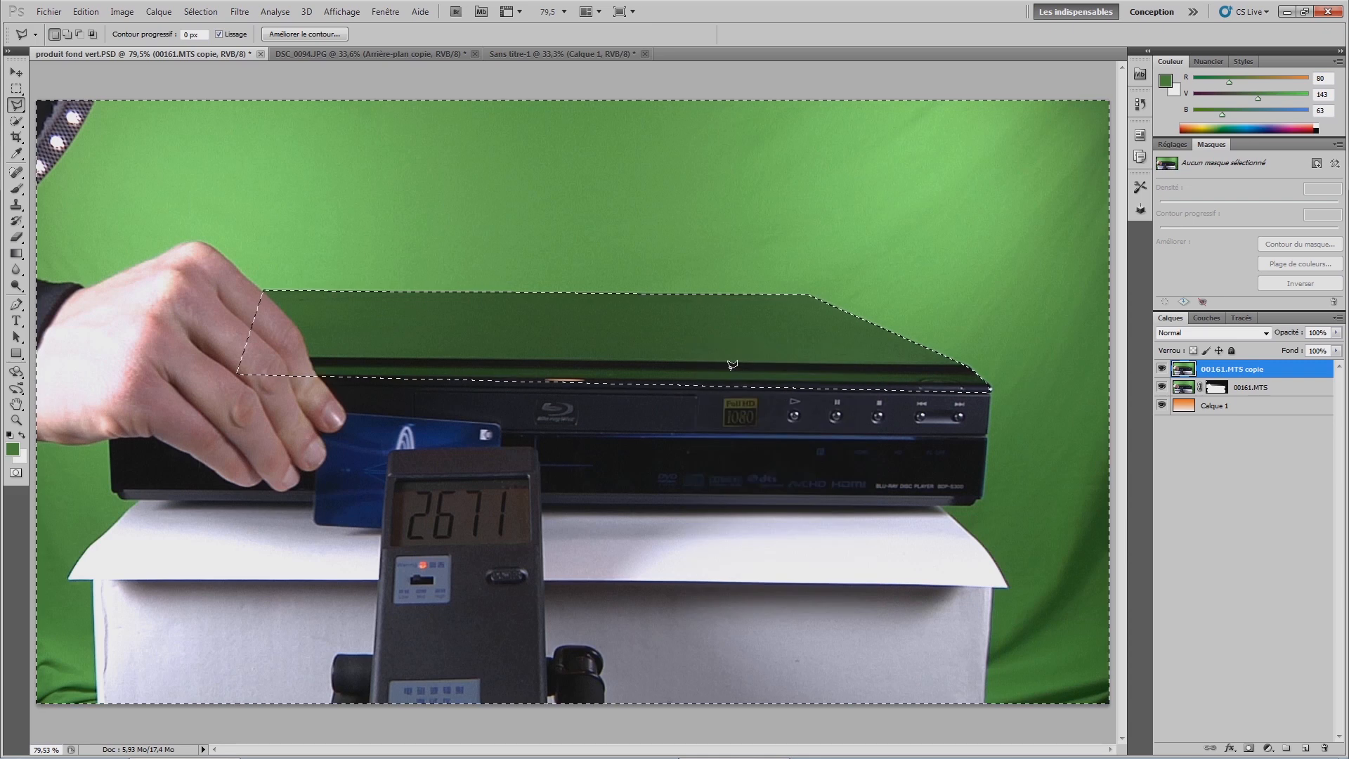
pyautogui.press('Delete')
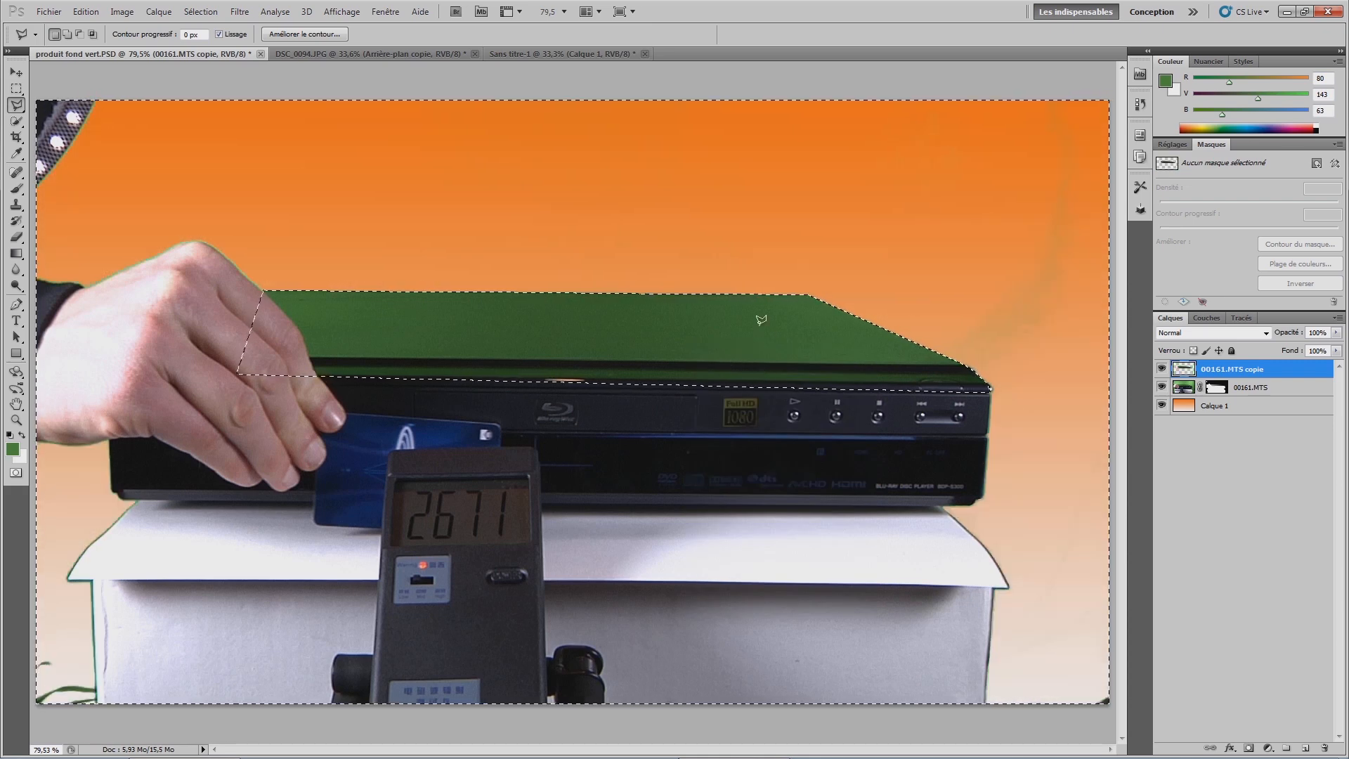
pyautogui.press('m')
pyautogui.hotkey('ctrl', 'd')
pyautogui.click(16, 73)
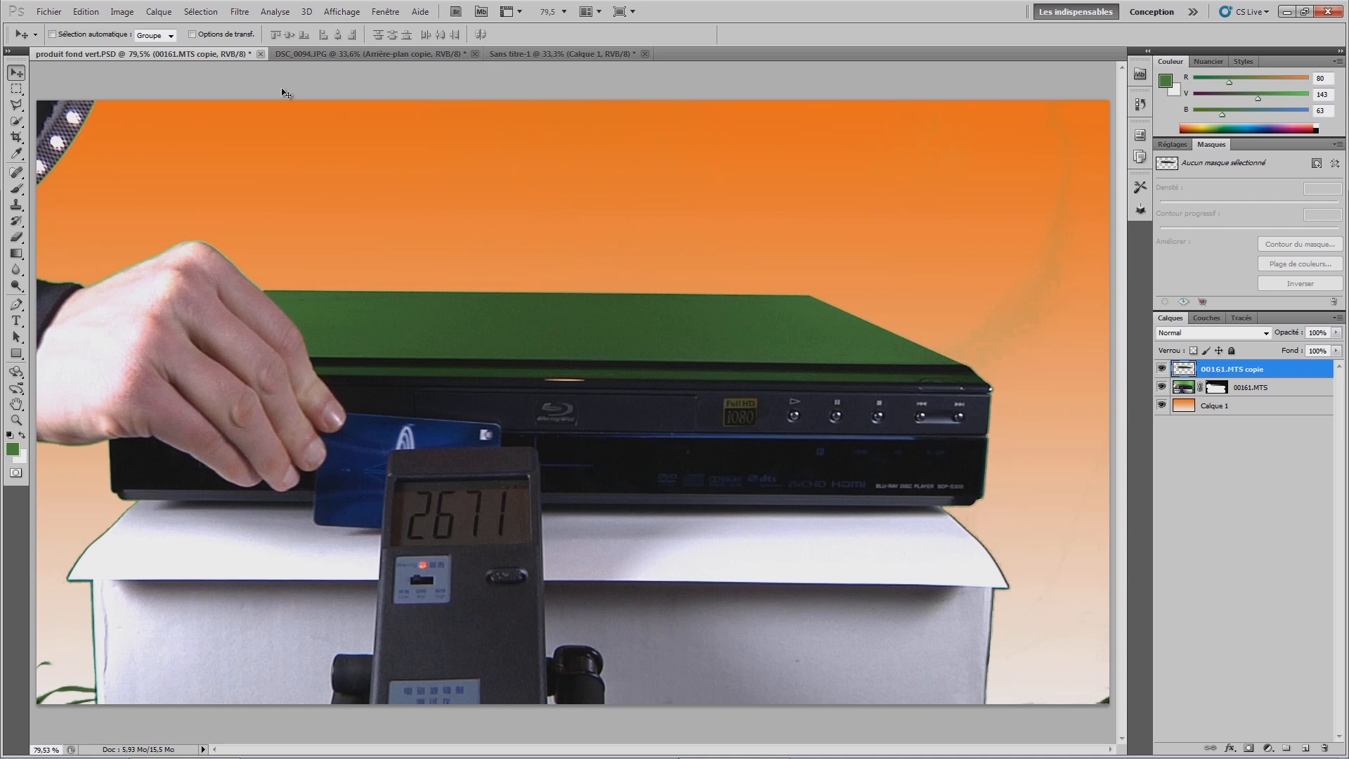
# Step: Open the Teinte/Saturation adjustment for the cut-out player top on 00161.MTS copie
pyautogui.click(161, 12)
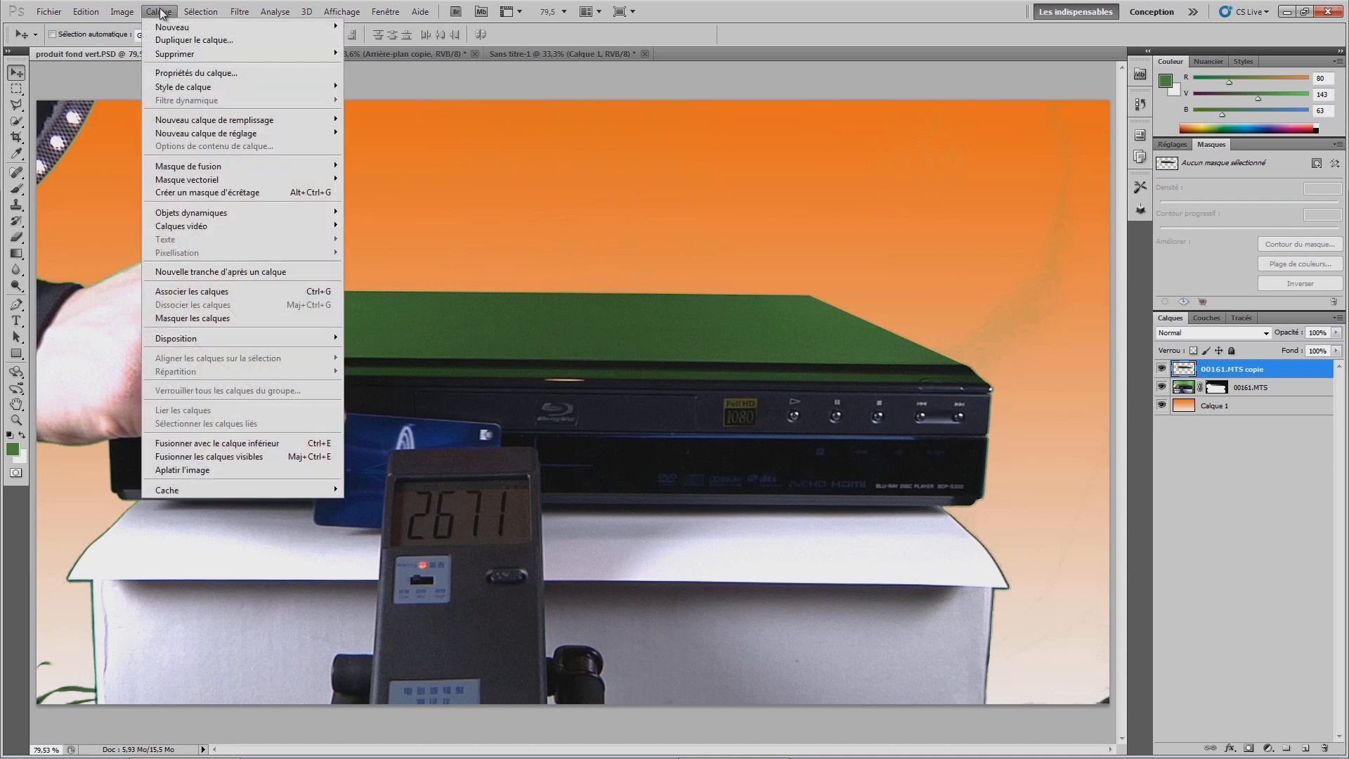
pyautogui.moveTo(122, 11)
pyautogui.moveTo(130, 48)
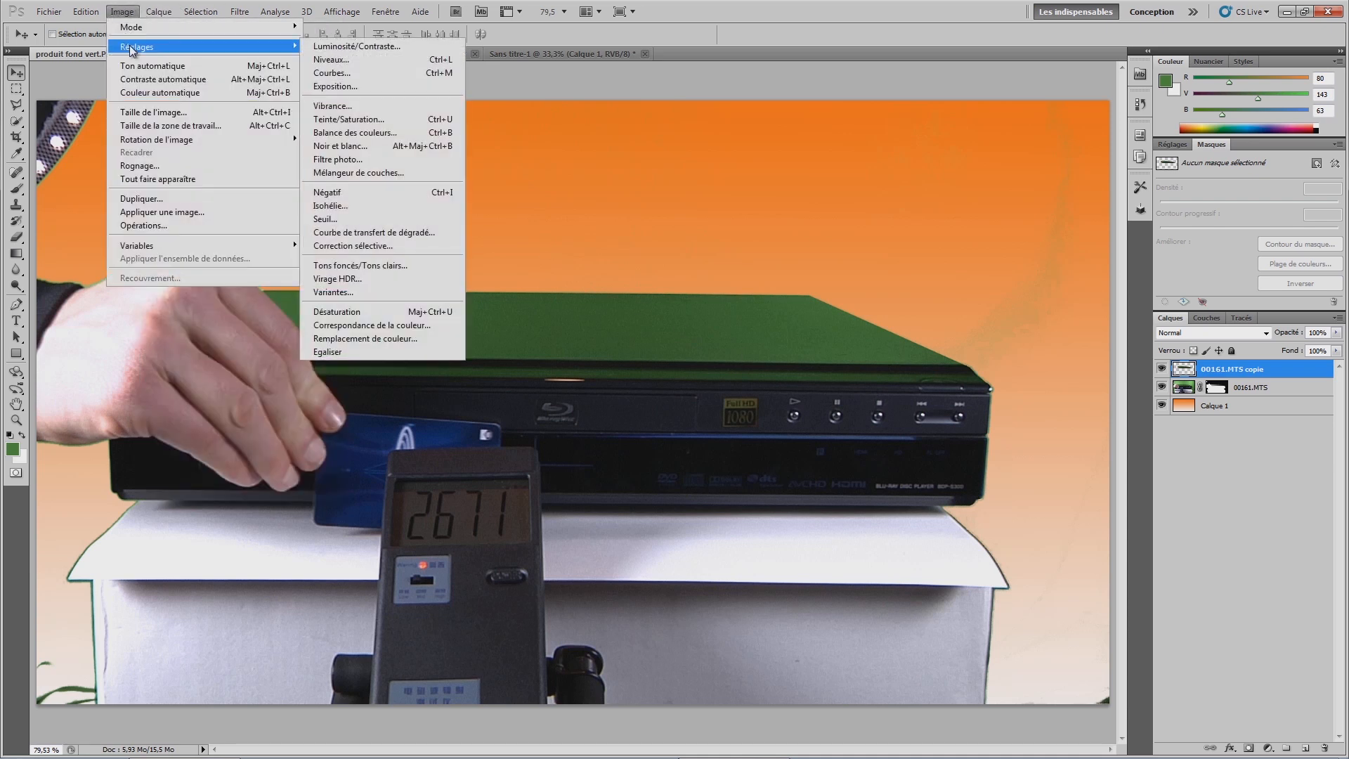
pyautogui.click(362, 120)
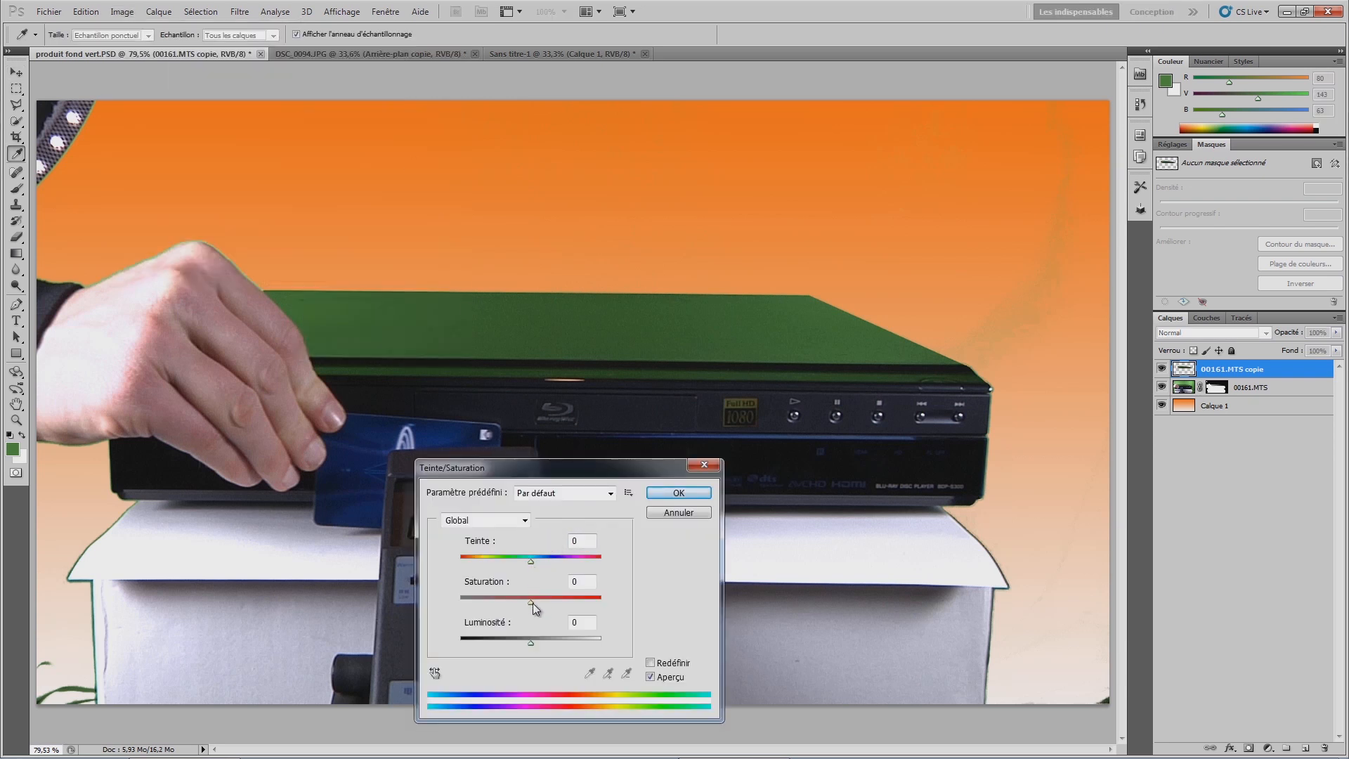
# Step: Try a global saturation of -81 on the player top and reset it to 0
pyautogui.moveTo(531, 602); pyautogui.dragTo(473, 602)
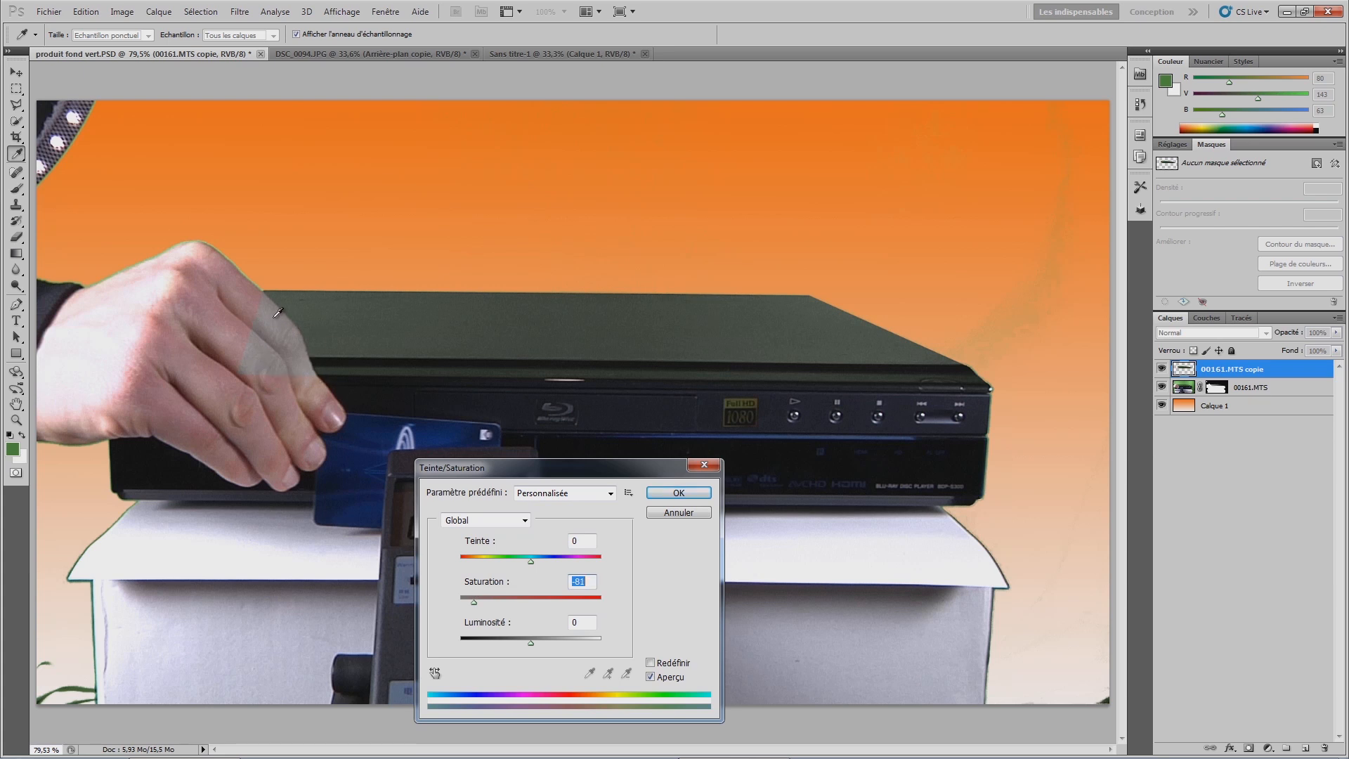
pyautogui.write('0')
# Step: Limit the Teinte/Saturation adjustment to Verts and widen its colour range to 75°/83° – 158°\174°
pyautogui.click(524, 520)
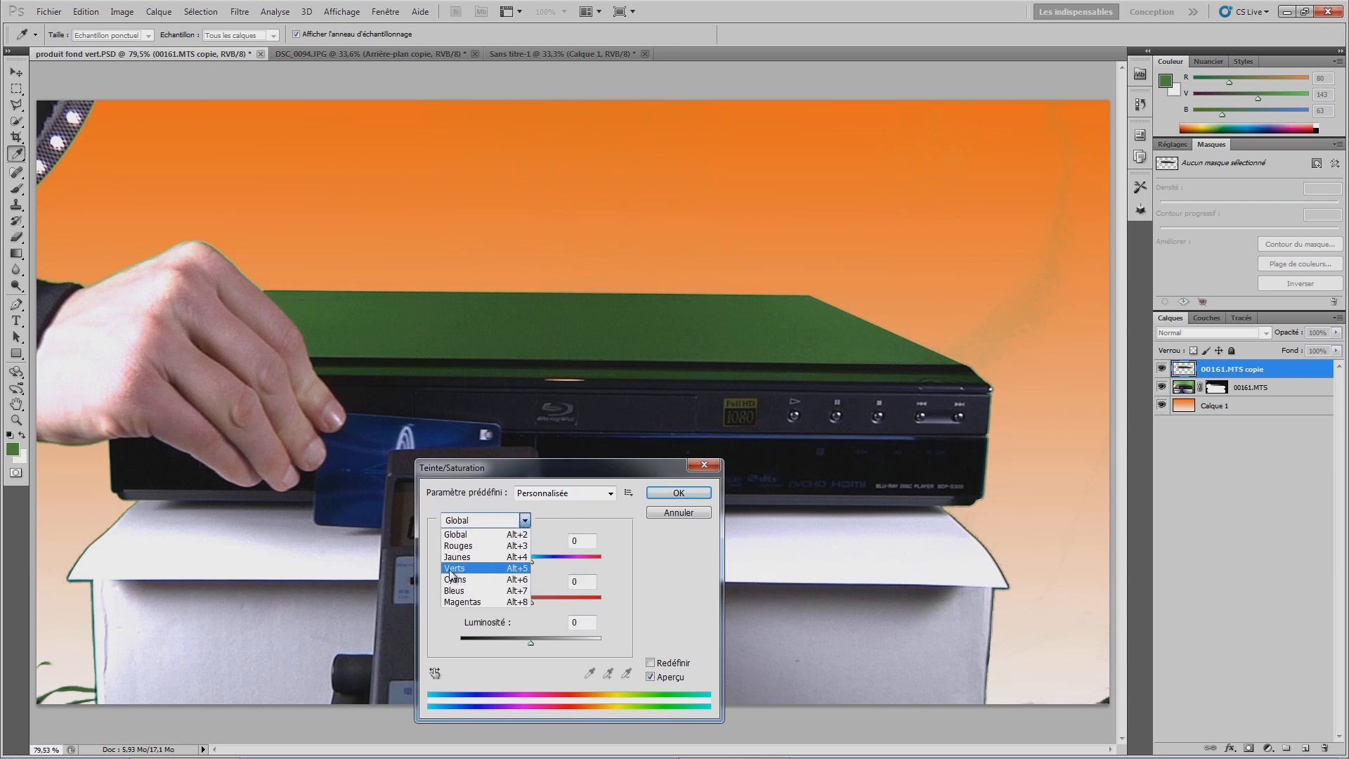
pyautogui.click(465, 569)
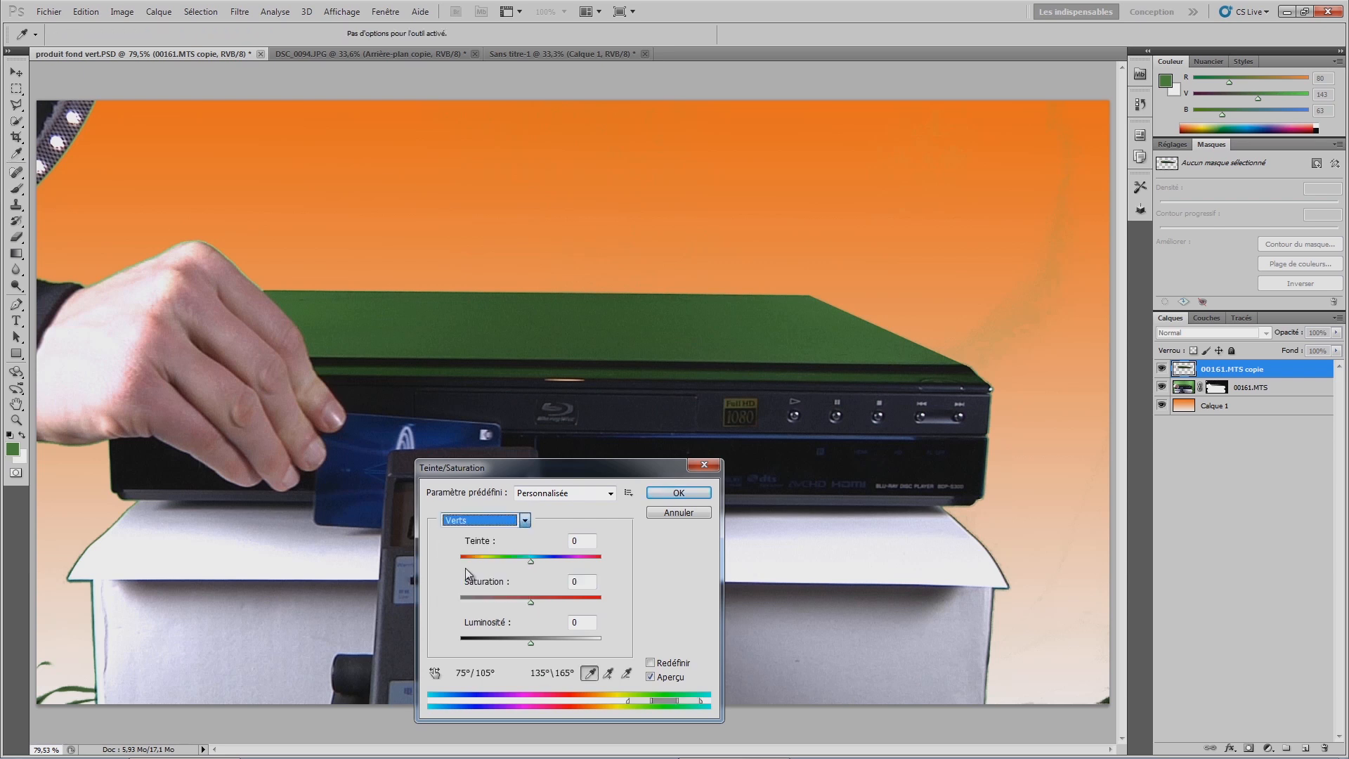
pyautogui.moveTo(587, 469); pyautogui.dragTo(584, 413)
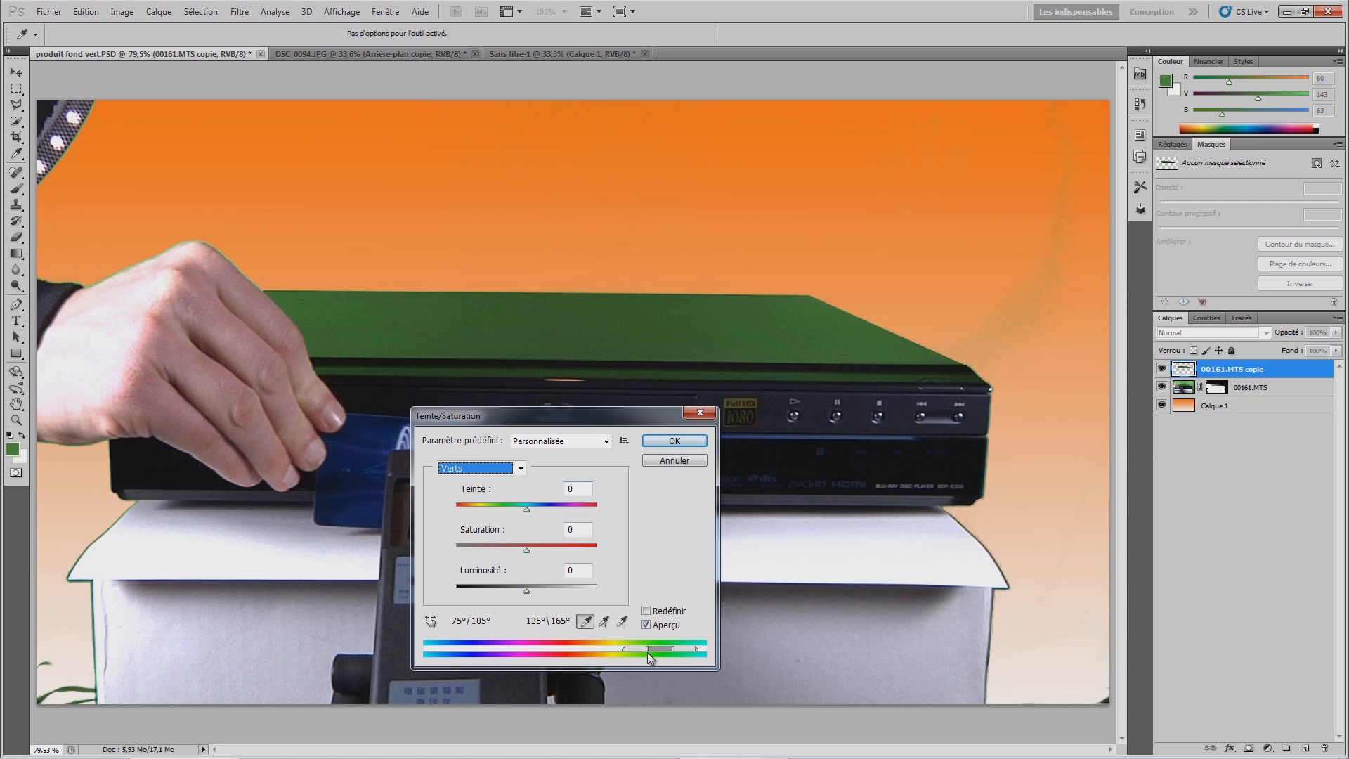
pyautogui.moveTo(646, 650); pyautogui.dragTo(704, 649)
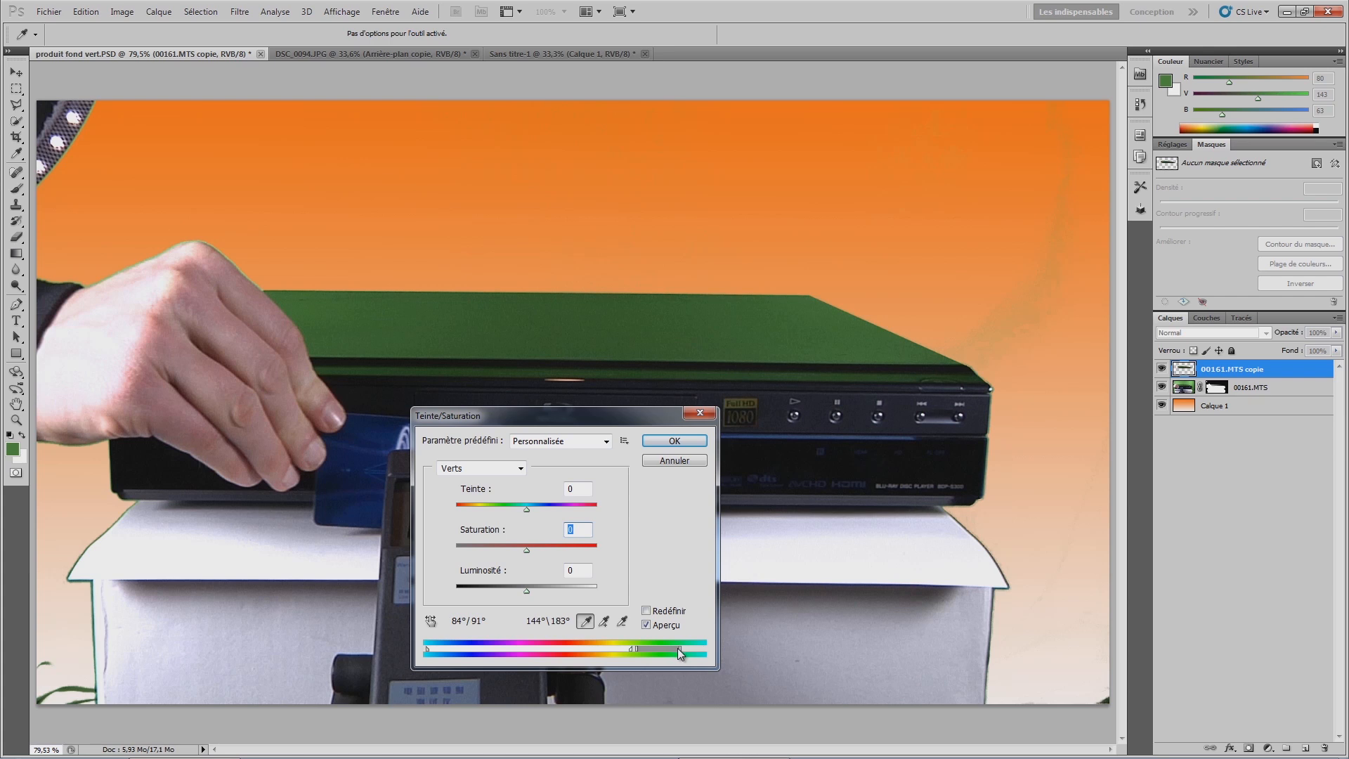
pyautogui.moveTo(672, 648); pyautogui.dragTo(685, 649)
pyautogui.moveTo(578, 419); pyautogui.dragTo(585, 471)
# Step: Strongly reduce the greens' saturation, shift their hue until the player's top is a warm dark brown, and apply the adjustment
pyautogui.moveTo(533, 601); pyautogui.dragTo(423, 596)
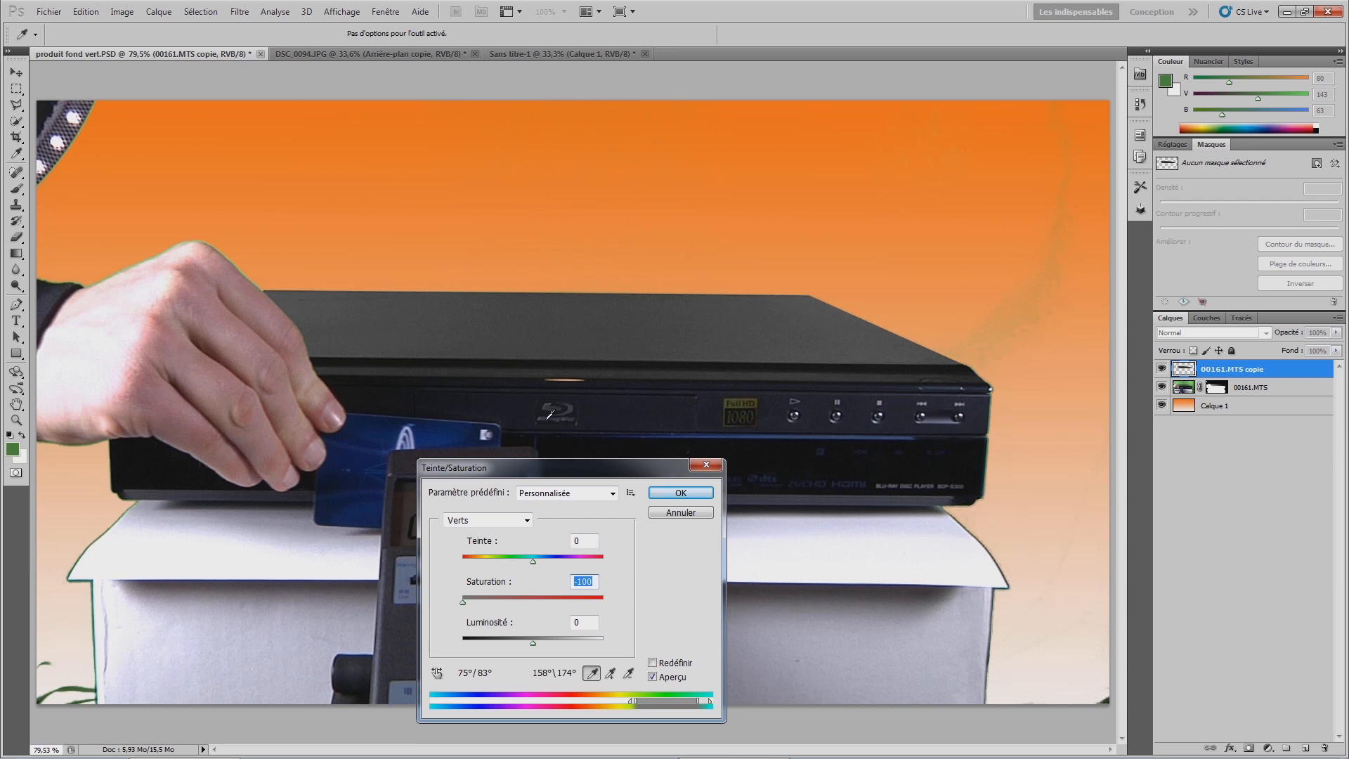
pyautogui.moveTo(462, 602); pyautogui.dragTo(496, 605)
pyautogui.moveTo(532, 563); pyautogui.dragTo(486, 553)
pyautogui.moveTo(487, 554); pyautogui.dragTo(494, 555)
pyautogui.moveTo(495, 554); pyautogui.dragTo(498, 554)
pyautogui.click(681, 492)
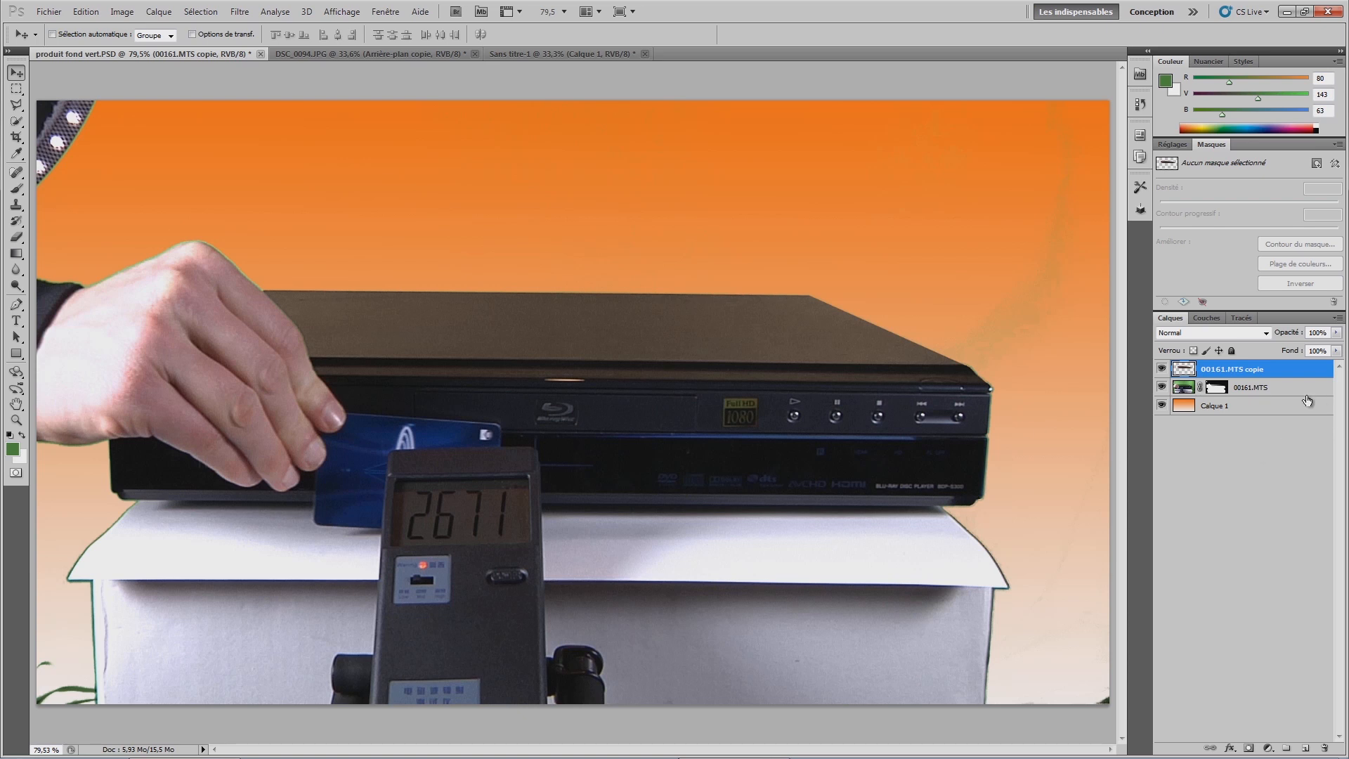
# Step: Add a new empty layer directly below 00161.MTS copie and clip it to 00161.MTS with a clipping mask
pyautogui.click(1305, 747)
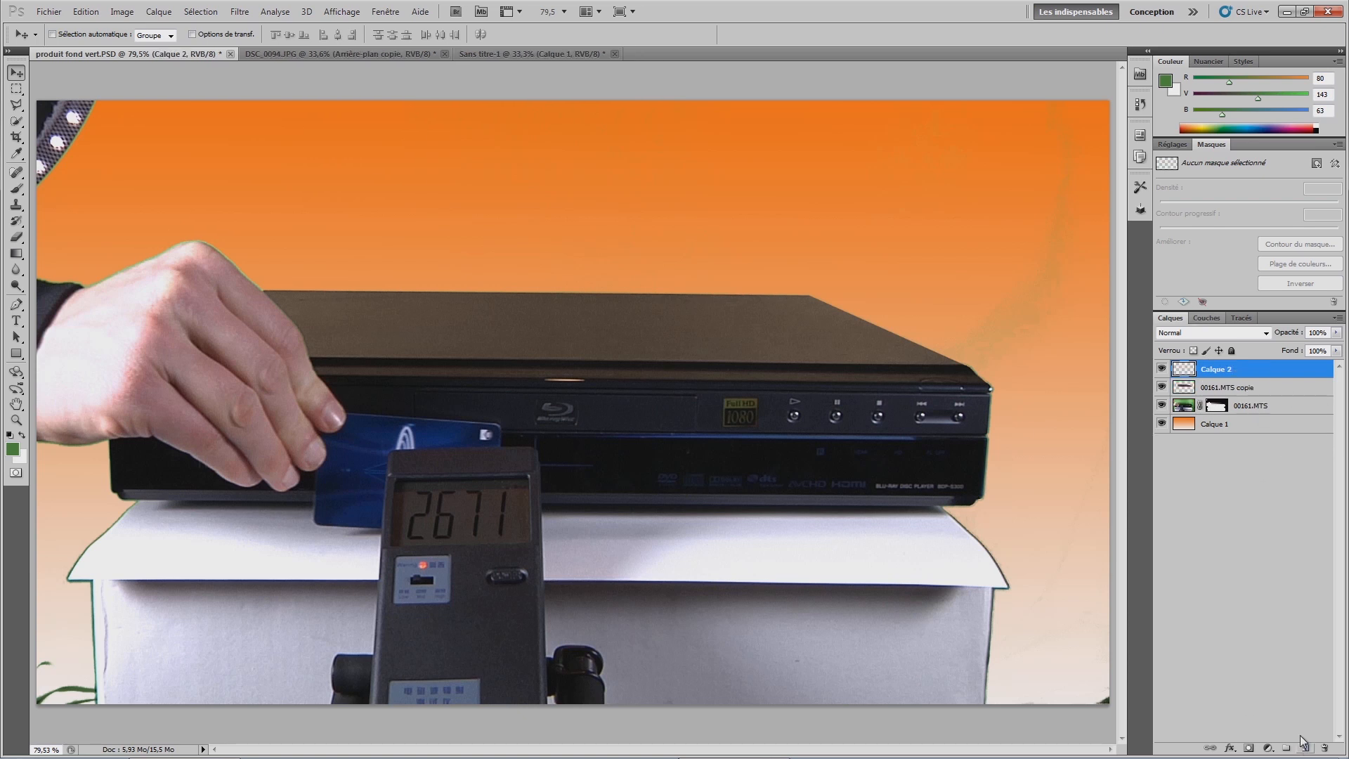
pyautogui.moveTo(1202, 374); pyautogui.dragTo(1216, 391)
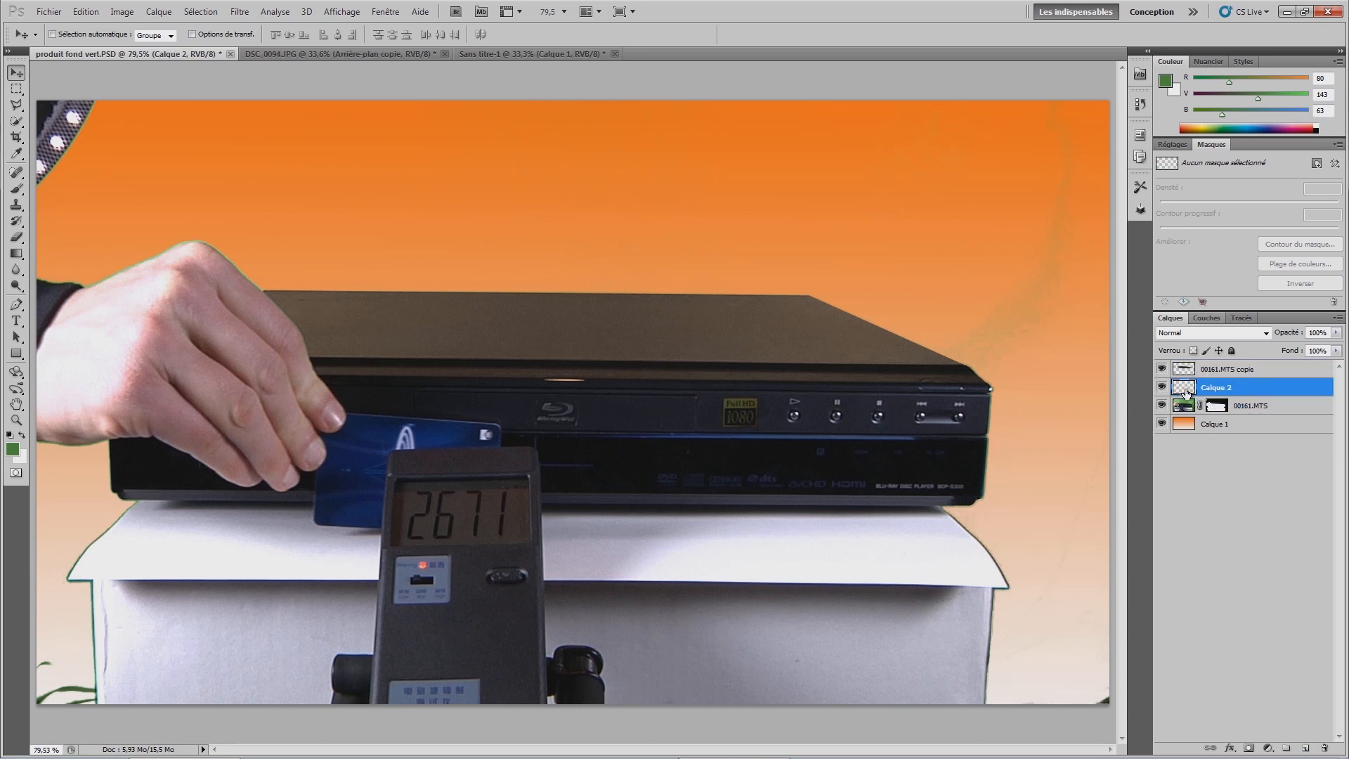
pyautogui.rightClick(1218, 392)
pyautogui.click(1257, 565)
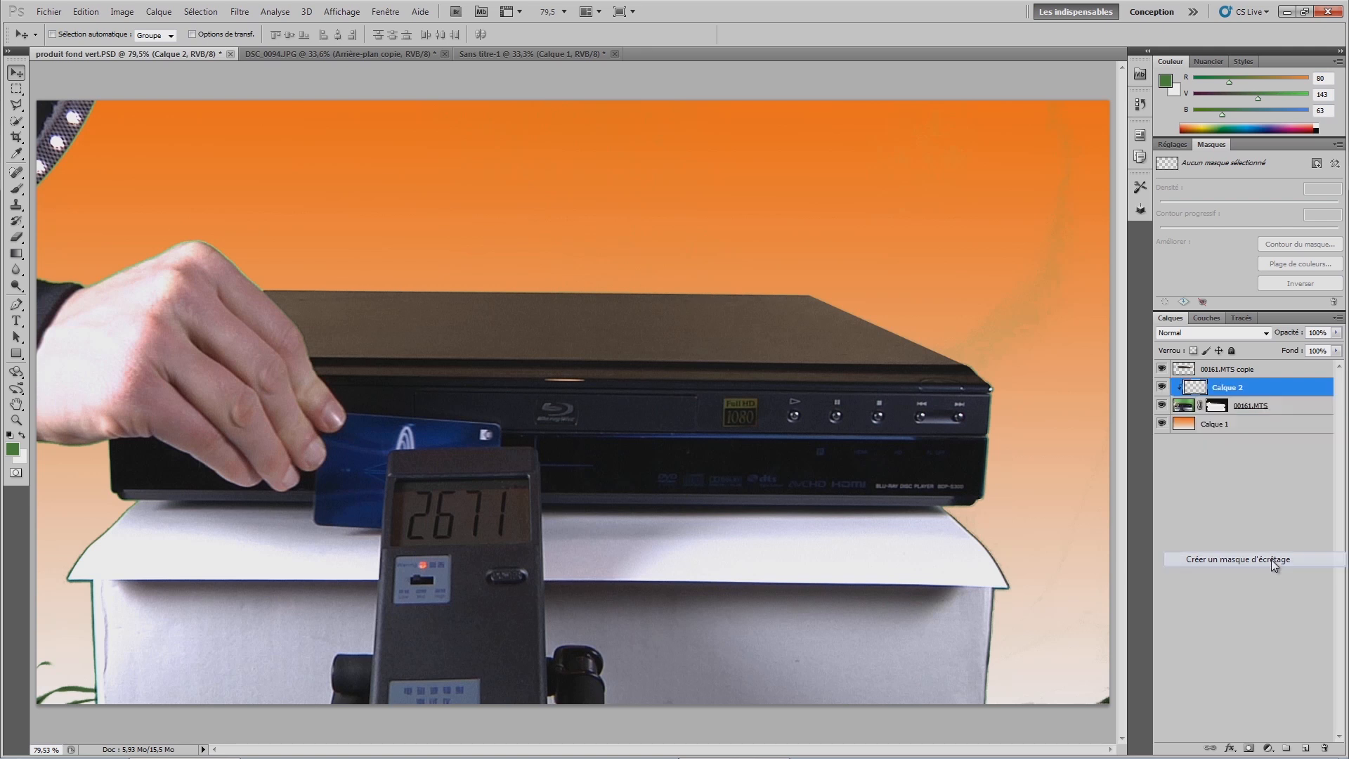
# Step: Take the Brush tool on the clipped layer and sample the sleeve's dark colour (48, 46, 58) beside the hand
pyautogui.click(20, 188)
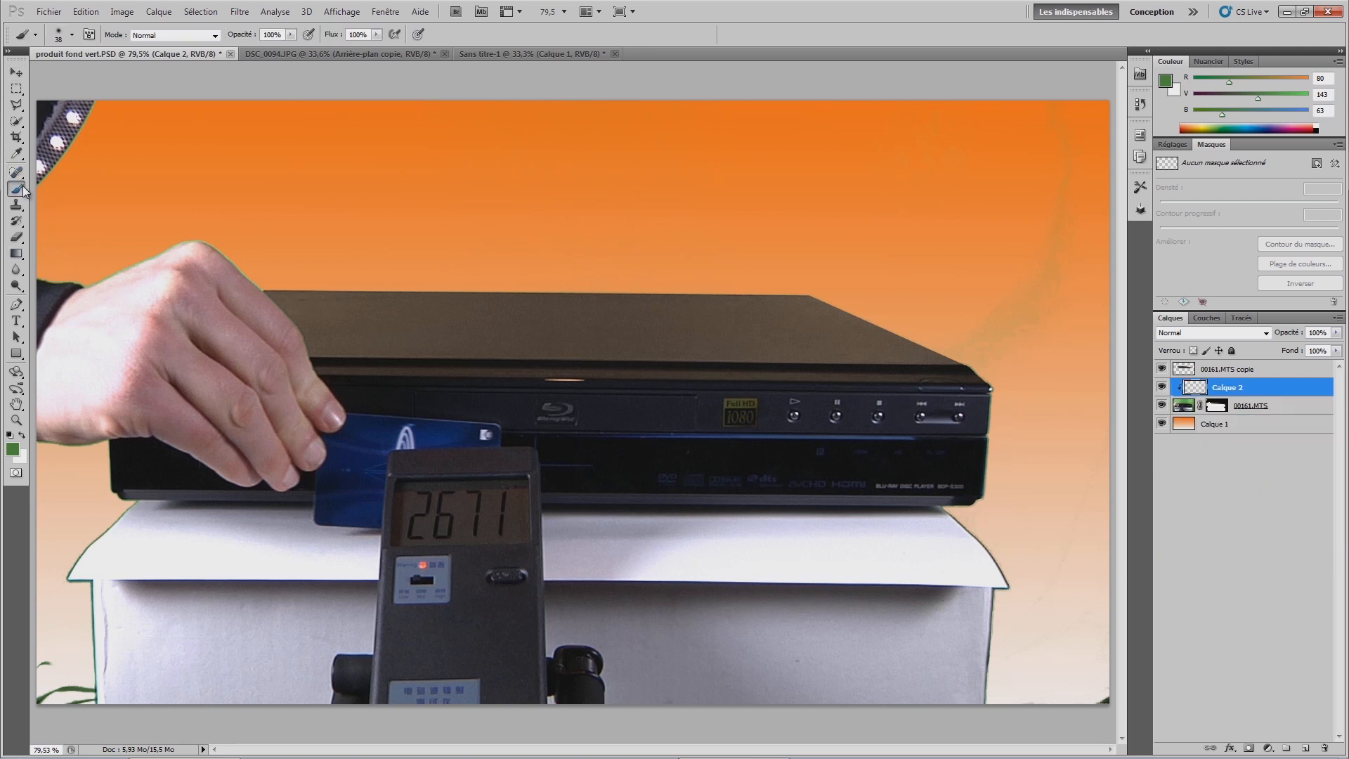
pyautogui.keyDown('alt'); pyautogui.click(130, 272); pyautogui.keyUp('alt')
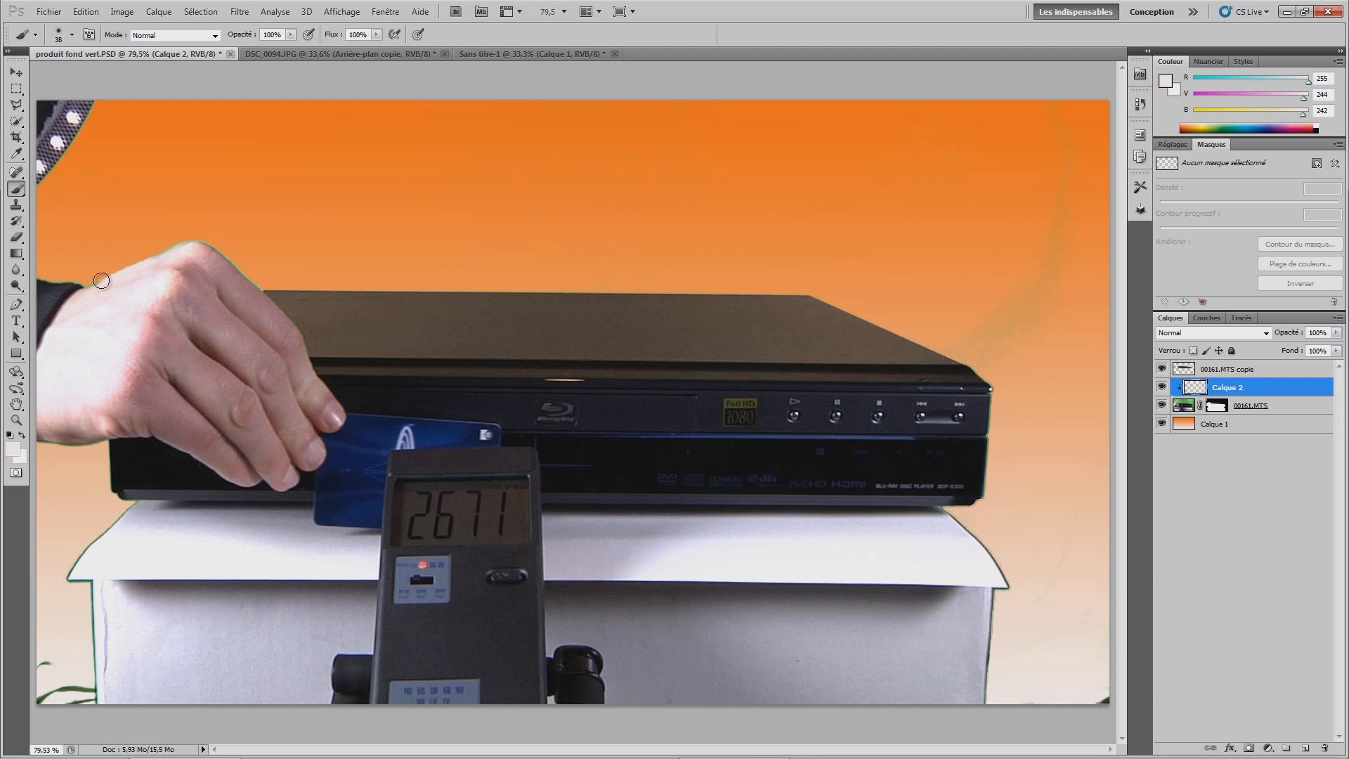
pyautogui.keyDown('alt'); pyautogui.click(57, 288); pyautogui.keyUp('alt')
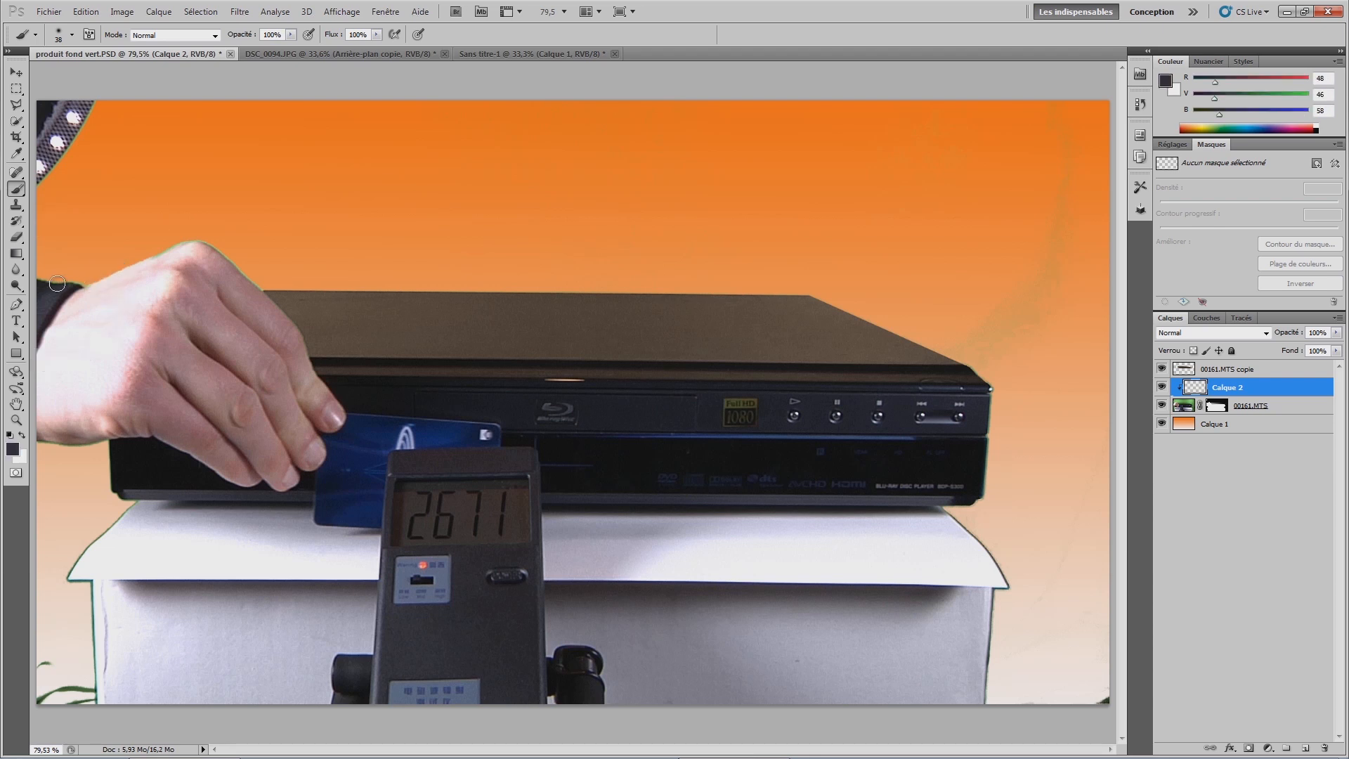